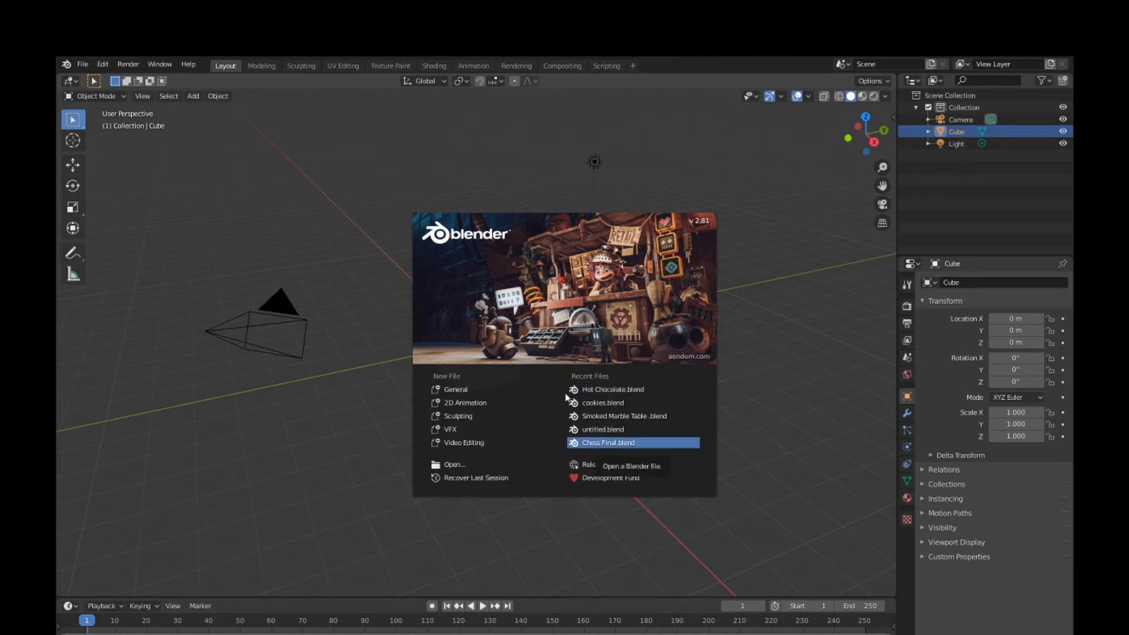
# - Dismiss the splash screen and select the default camera, light and cube one at a time, finishing with the cube
pyautogui.click(428, 348)
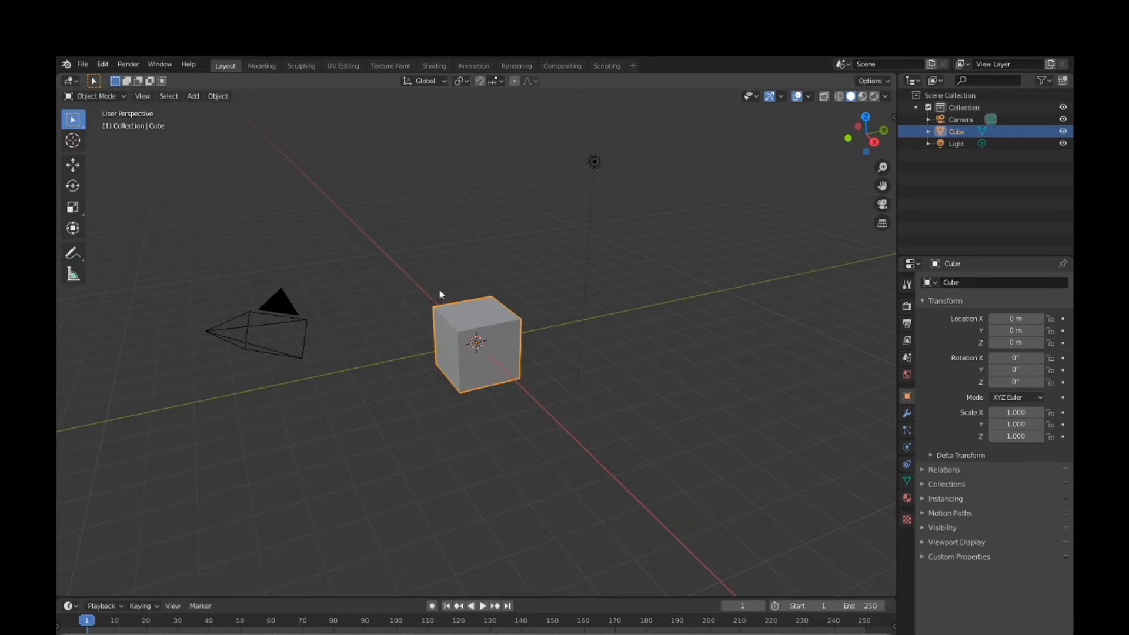
pyautogui.click(268, 278)
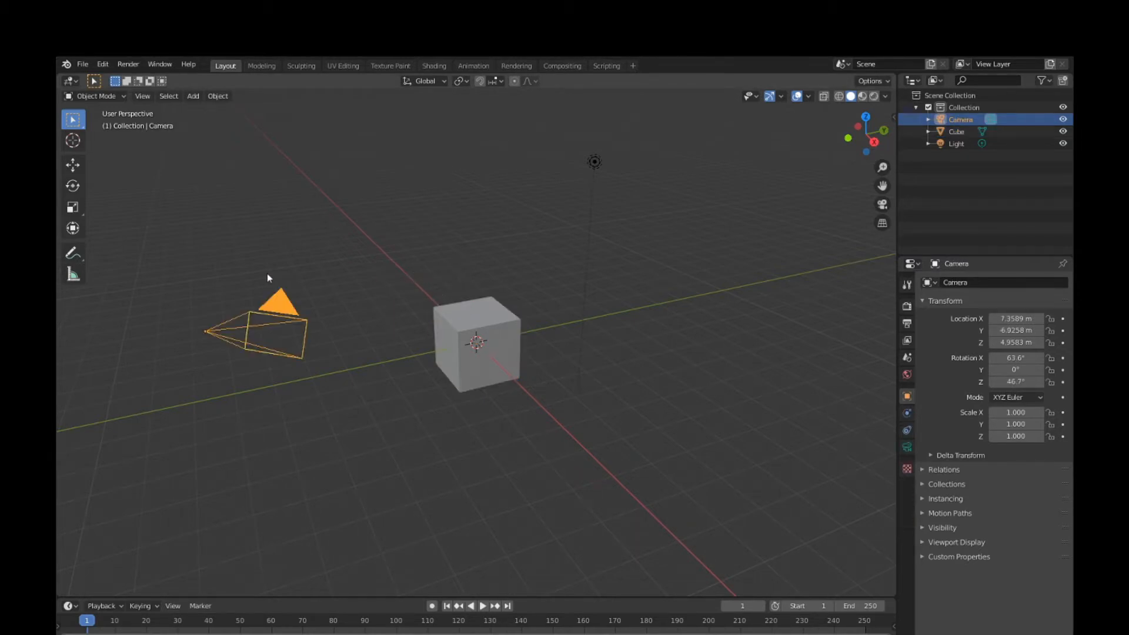
pyautogui.click(550, 152)
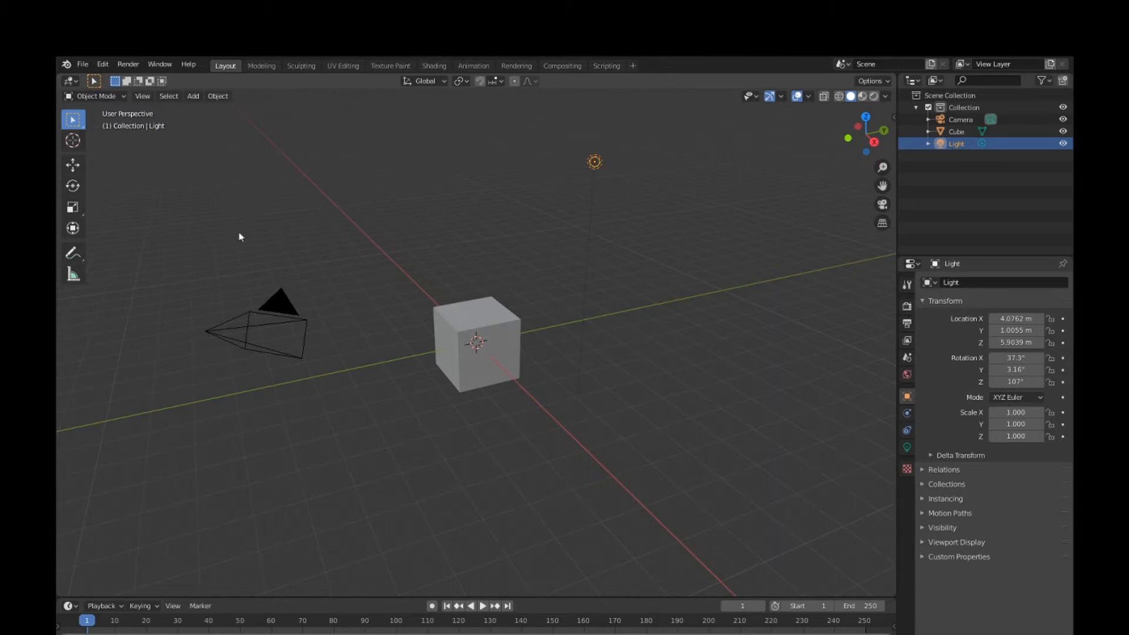
pyautogui.click(262, 273)
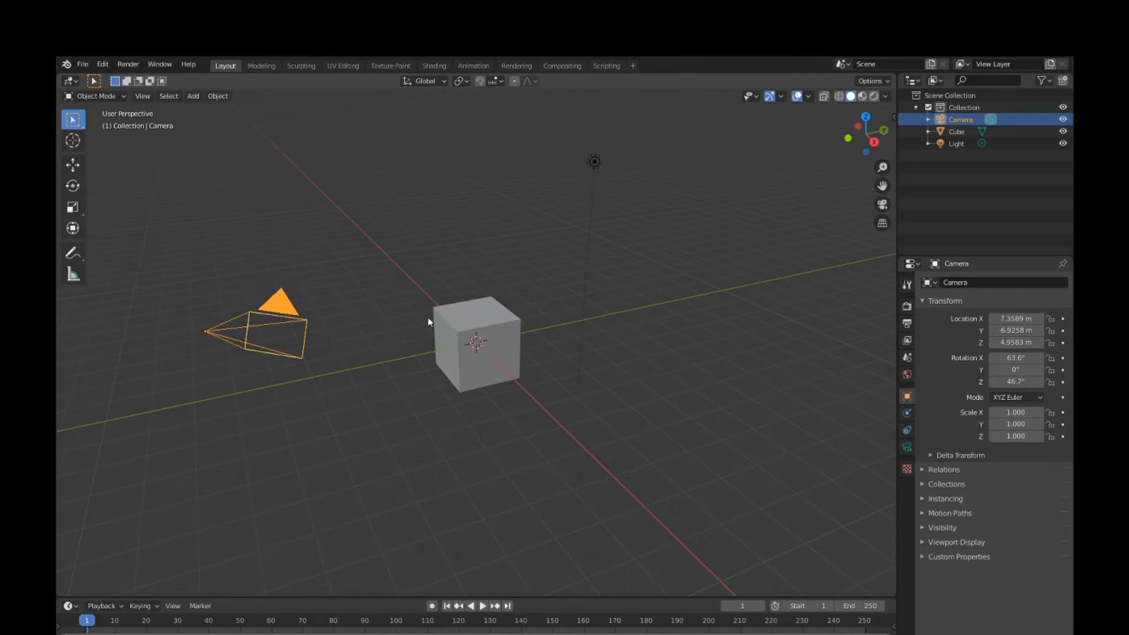
pyautogui.click(454, 288)
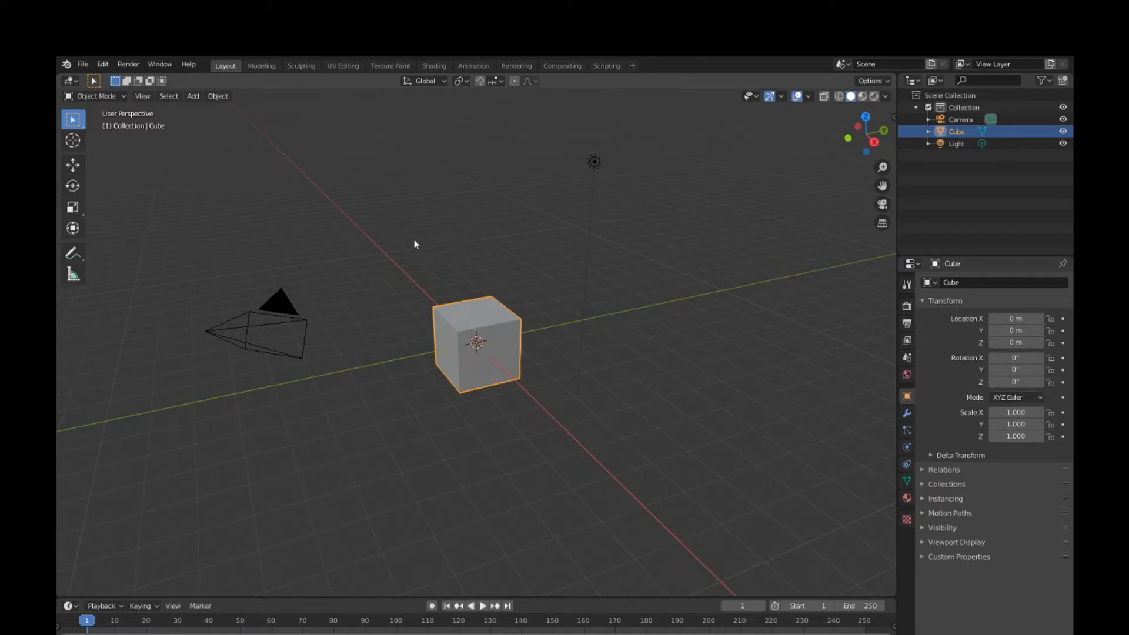
# - Examine the default cube up close and from far away, together with the camera and light around it
pyautogui.moveTo(414, 241)
pyautogui.mouseDown(button='middle')
pyautogui.moveTo(652, 226)
pyautogui.moveTo(169, 232)
pyautogui.moveTo(698, 234)
pyautogui.moveTo(184, 237)
pyautogui.moveTo(394, 231)
pyautogui.moveTo(507, 247)
pyautogui.moveTo(607, 235)
pyautogui.moveTo(201, 232)
pyautogui.moveTo(403, 247)
pyautogui.moveTo(412, 339)
pyautogui.moveTo(397, 121)
pyautogui.moveTo(398, 252)
pyautogui.mouseUp(button='middle')
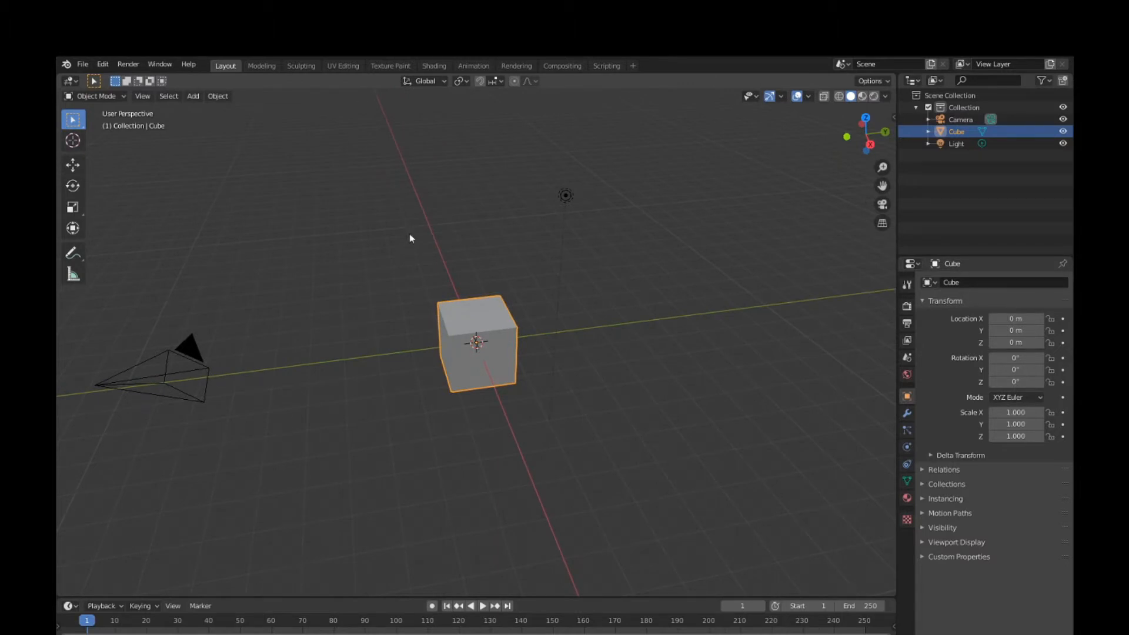
pyautogui.scroll(-7, 412, 235)
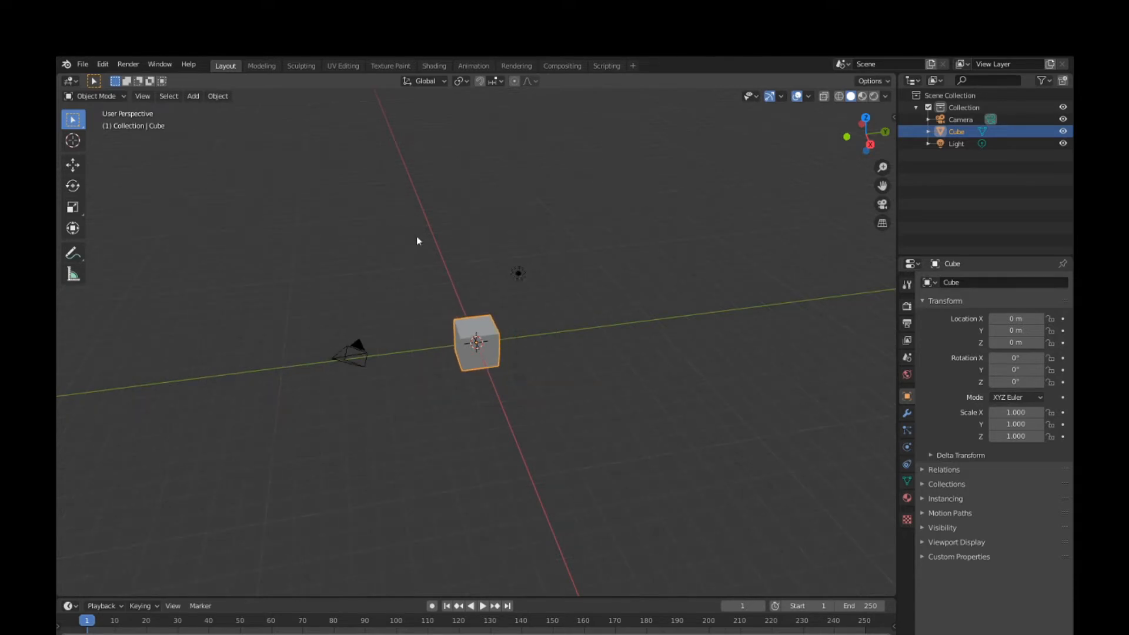
pyautogui.scroll(-1, 419, 241)
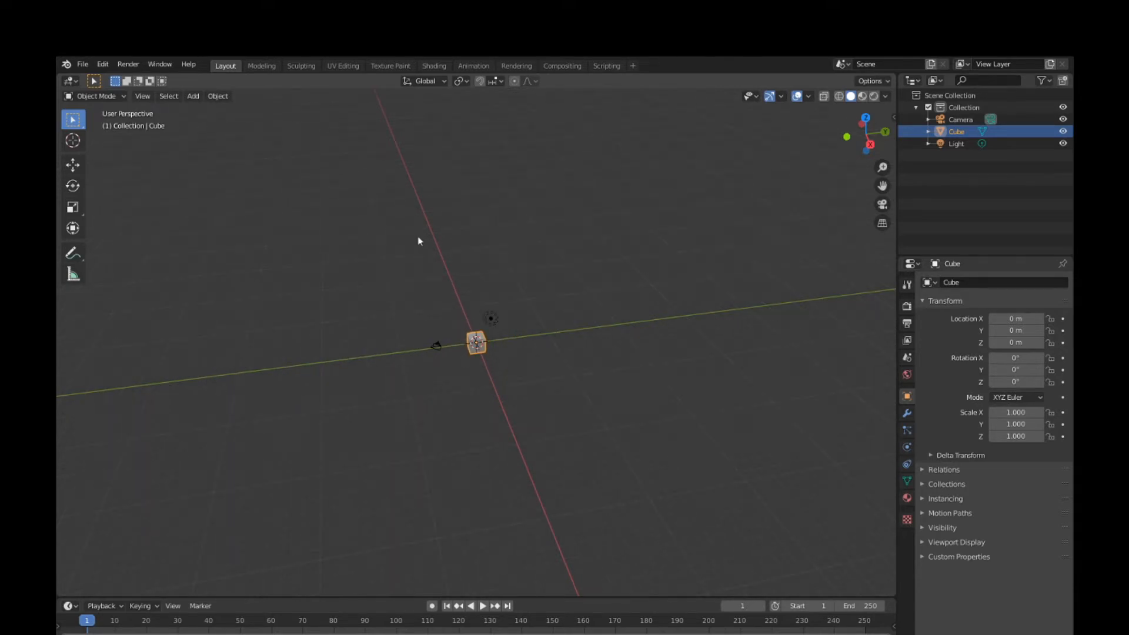
pyautogui.scroll(8, 419, 240)
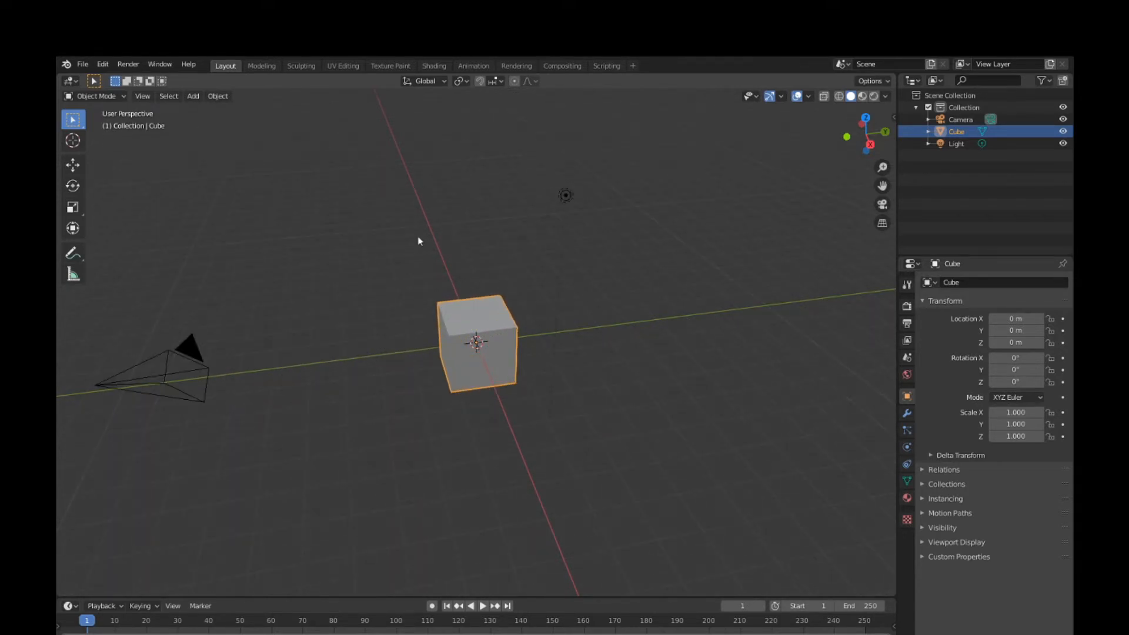
pyautogui.scroll(8, 419, 241)
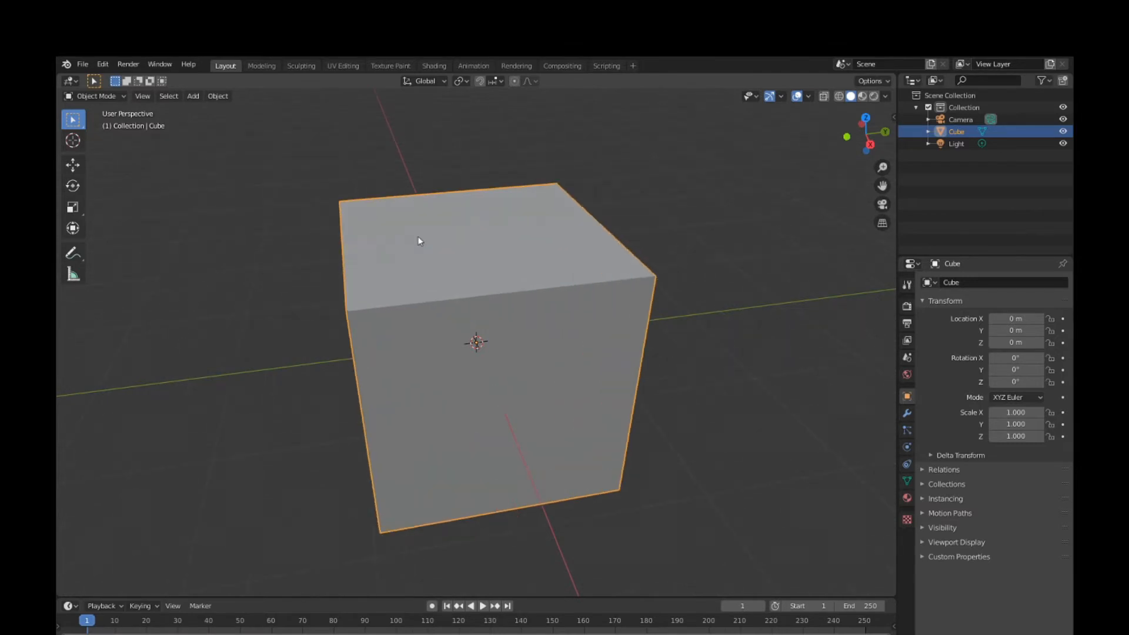
pyautogui.scroll(2, 420, 240)
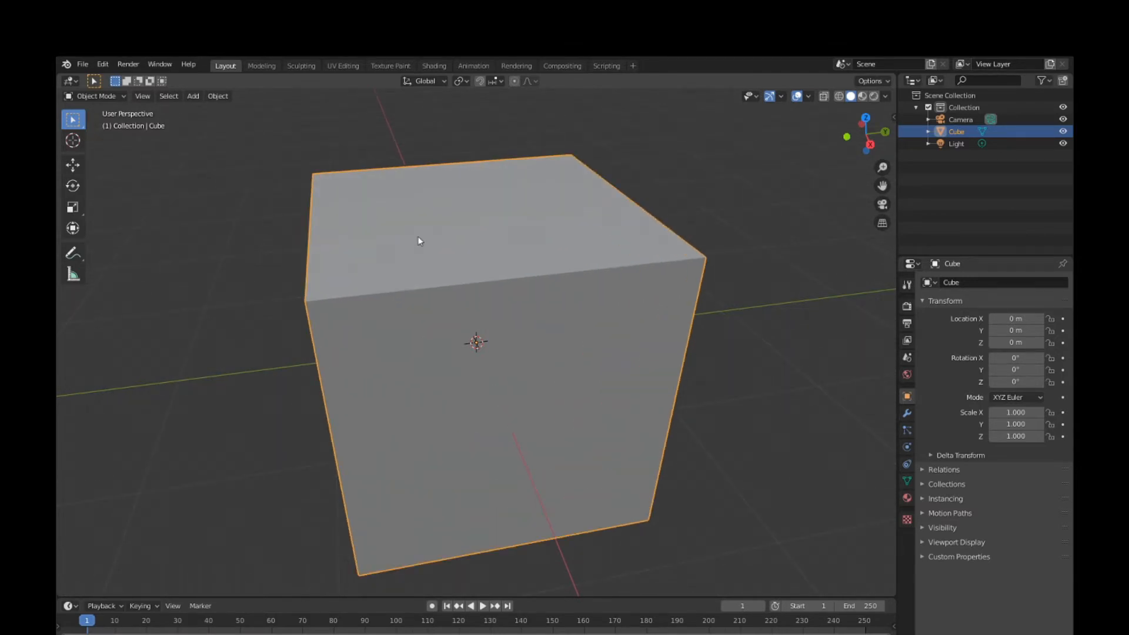
pyautogui.scroll(-3, 419, 240)
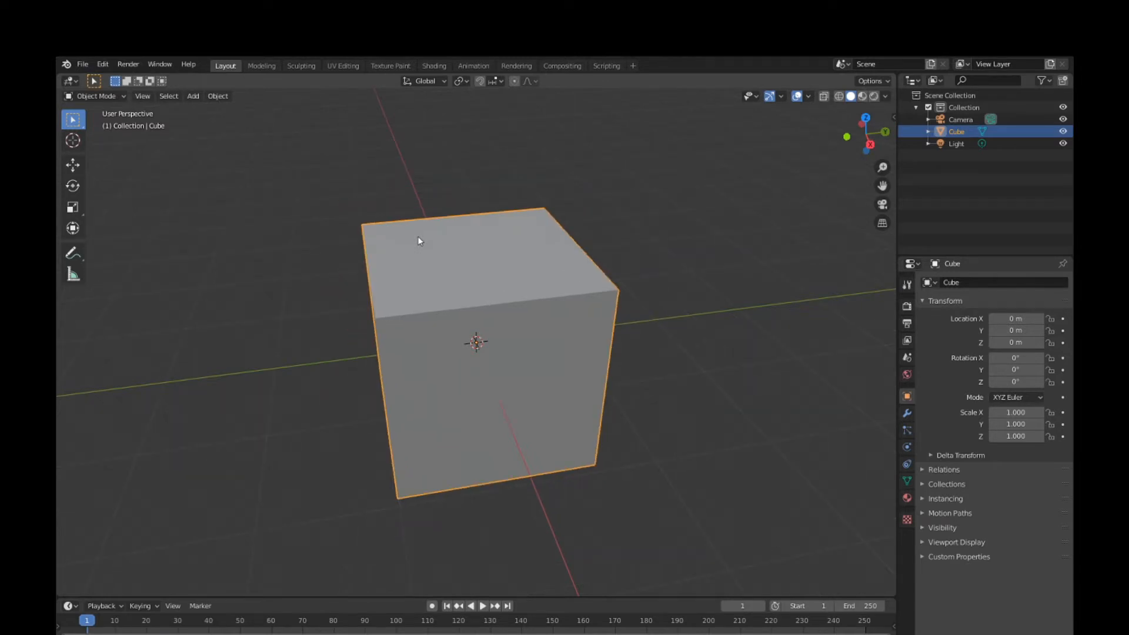
pyautogui.scroll(-2, 420, 240)
pyautogui.scroll(-6, 420, 241)
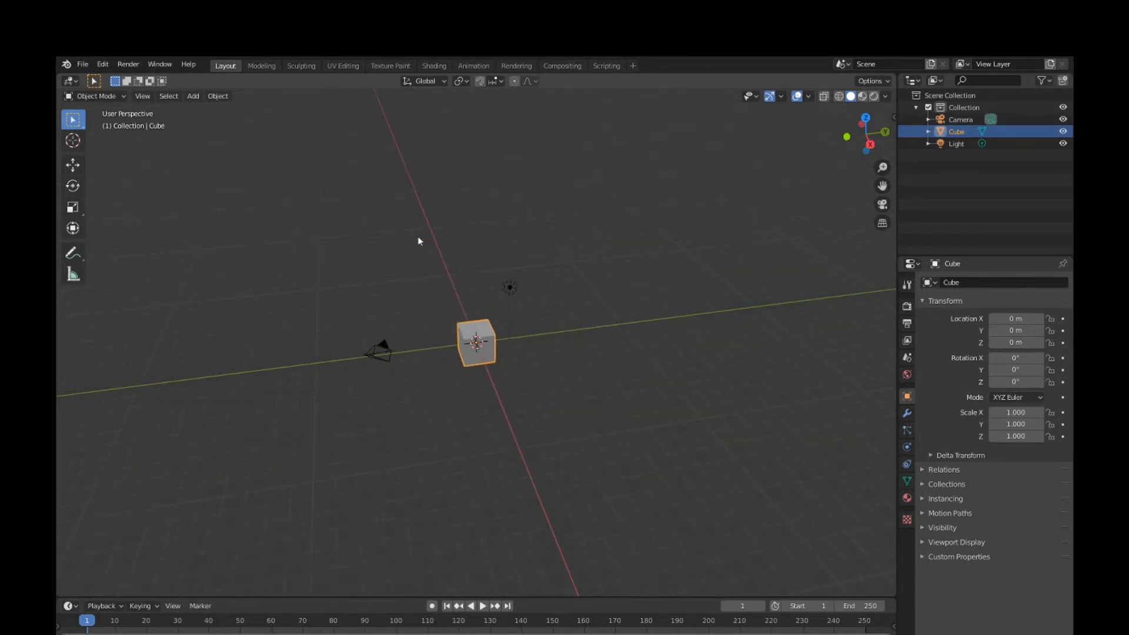
pyautogui.scroll(-2, 419, 241)
pyautogui.scroll(-2, 418, 285)
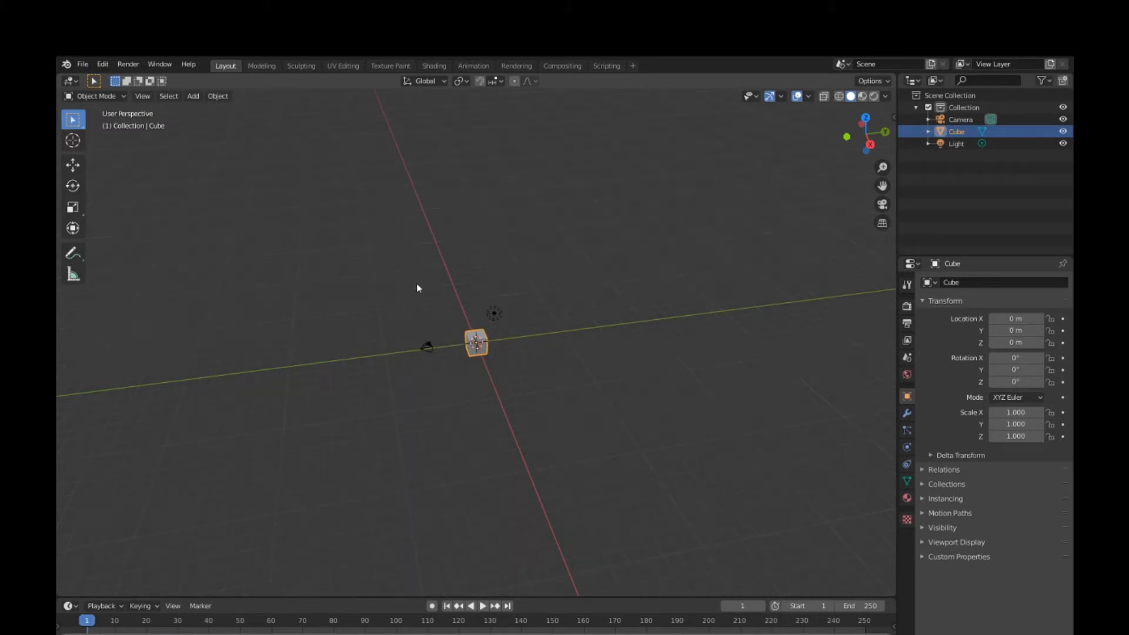
pyautogui.scroll(6, 417, 285)
pyautogui.scroll(2, 417, 287)
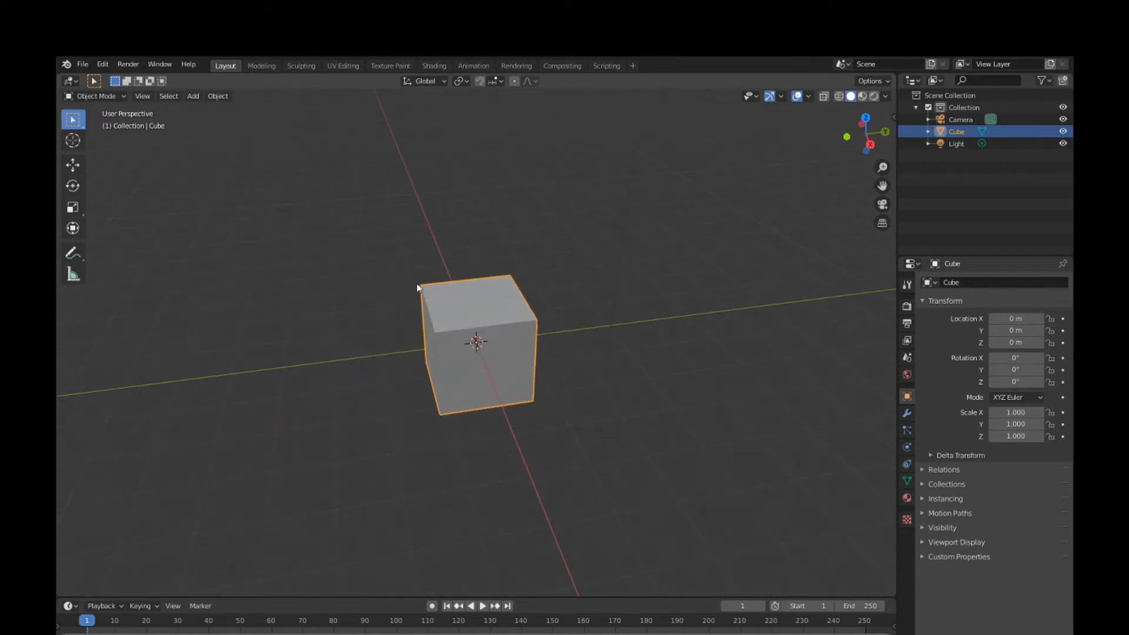
pyautogui.scroll(-3, 417, 275)
pyautogui.scroll(4, 418, 276)
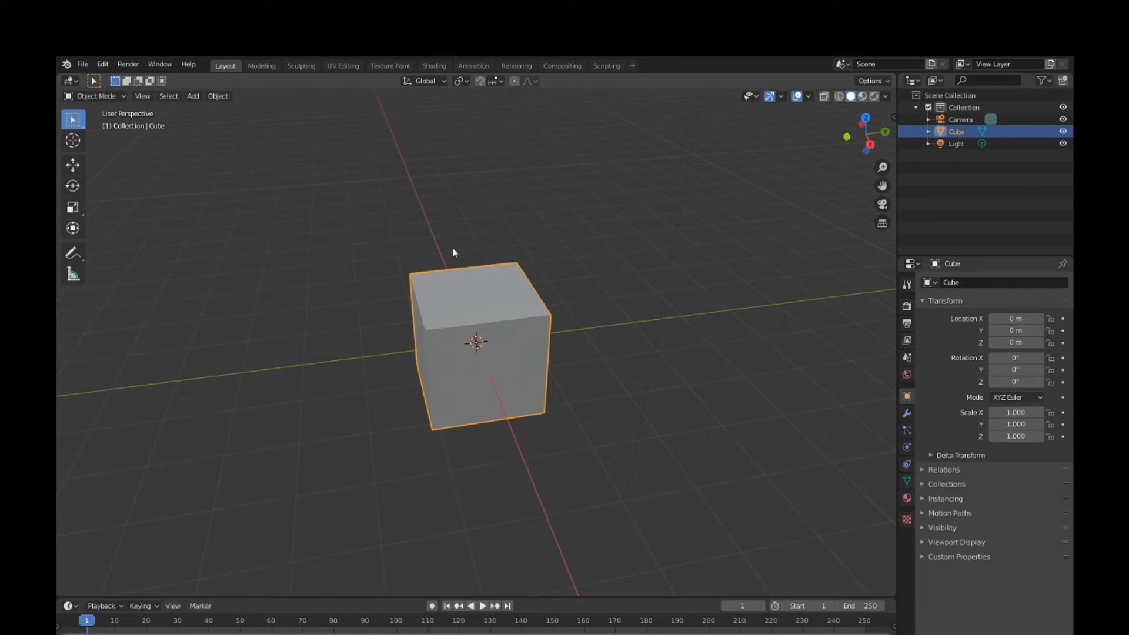
# - Pan across the scene and inspect the cube's placement relative to the camera and the grid axes
pyautogui.keyDown('shift'); pyautogui.moveTo(453, 253); pyautogui.dragTo(417, 285, button='middle'); pyautogui.keyUp('shift')
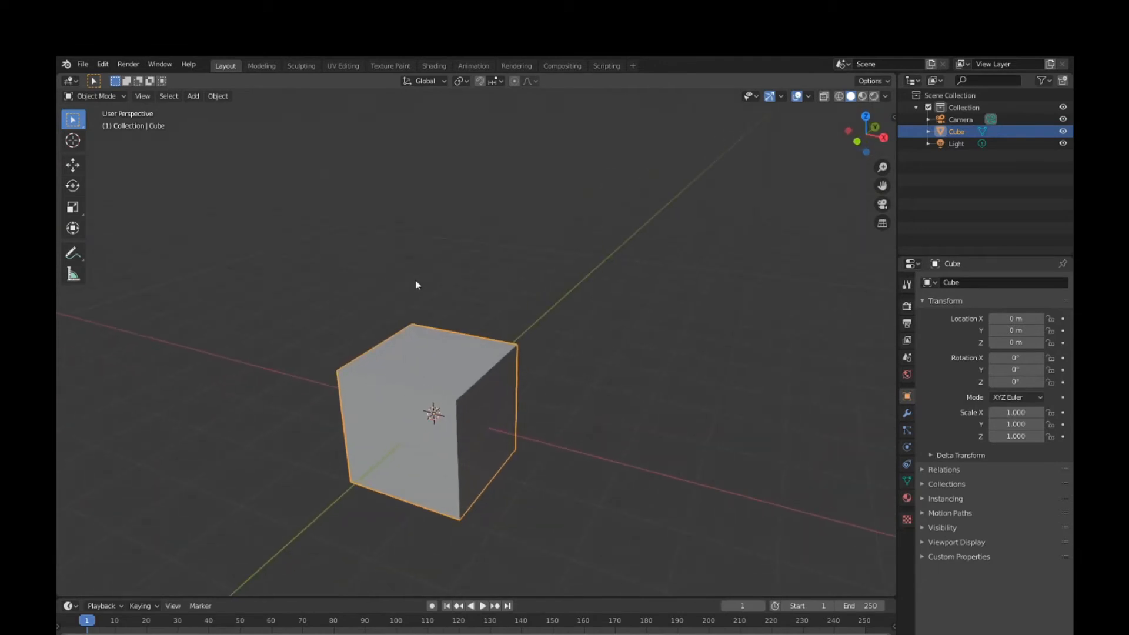
pyautogui.scroll(-7, 414, 284)
pyautogui.scroll(4, 406, 292)
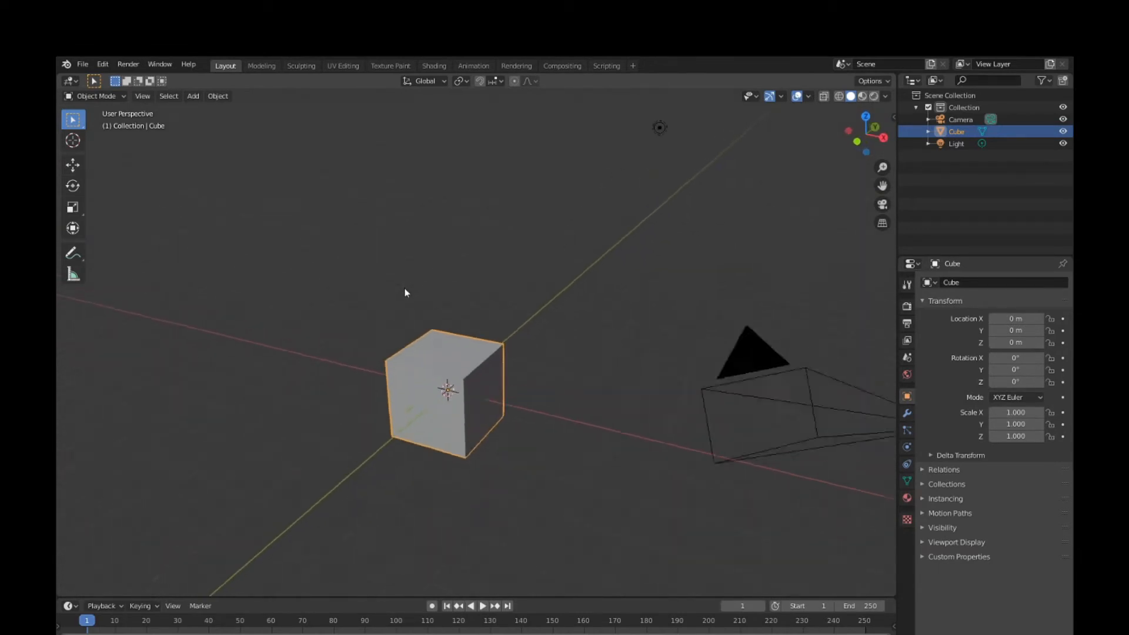
pyautogui.scroll(5, 406, 292)
pyautogui.scroll(-7, 388, 329)
pyautogui.scroll(5, 369, 374)
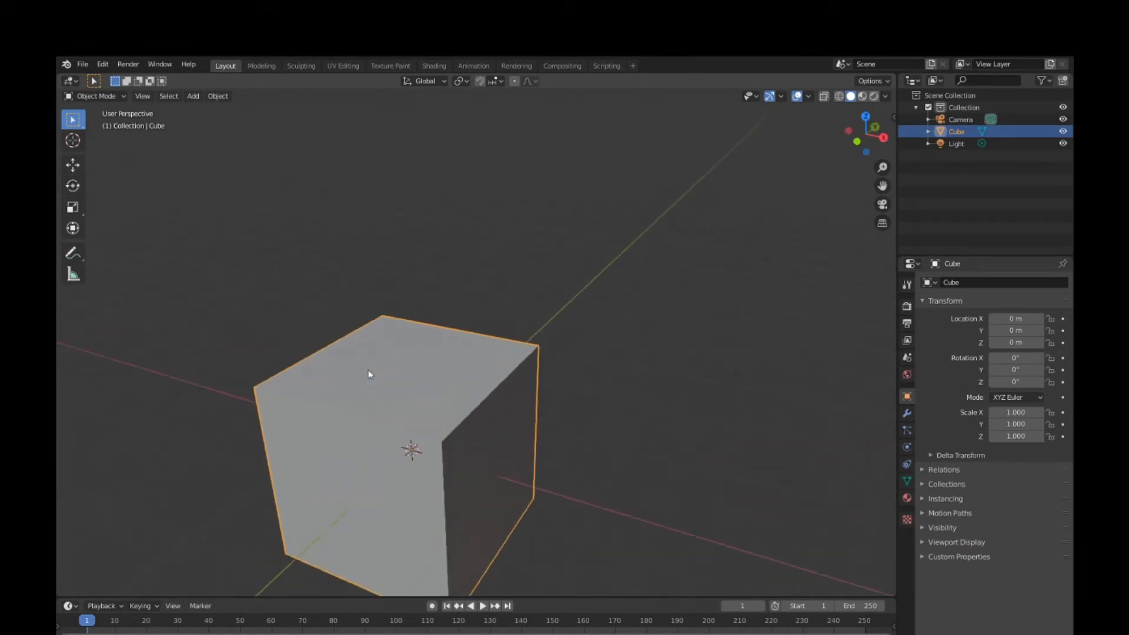
pyautogui.scroll(-2, 369, 370)
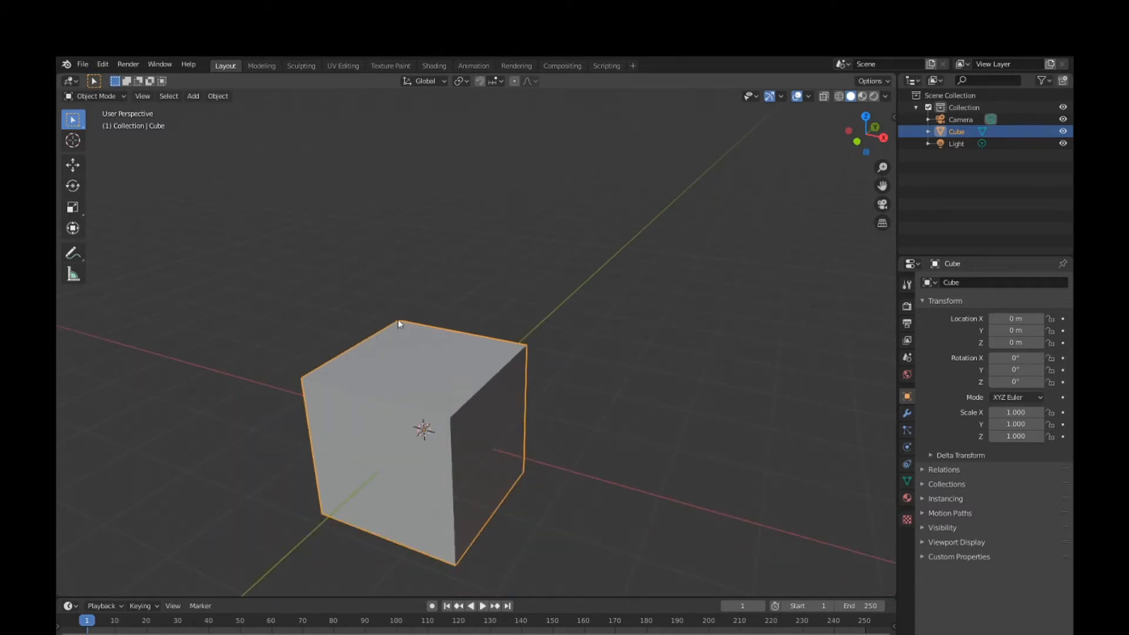
pyautogui.keyDown('shift'); pyautogui.moveTo(398, 323); pyautogui.dragTo(377, 254, button='middle'); pyautogui.keyUp('shift')
pyautogui.scroll(-1, 376, 255)
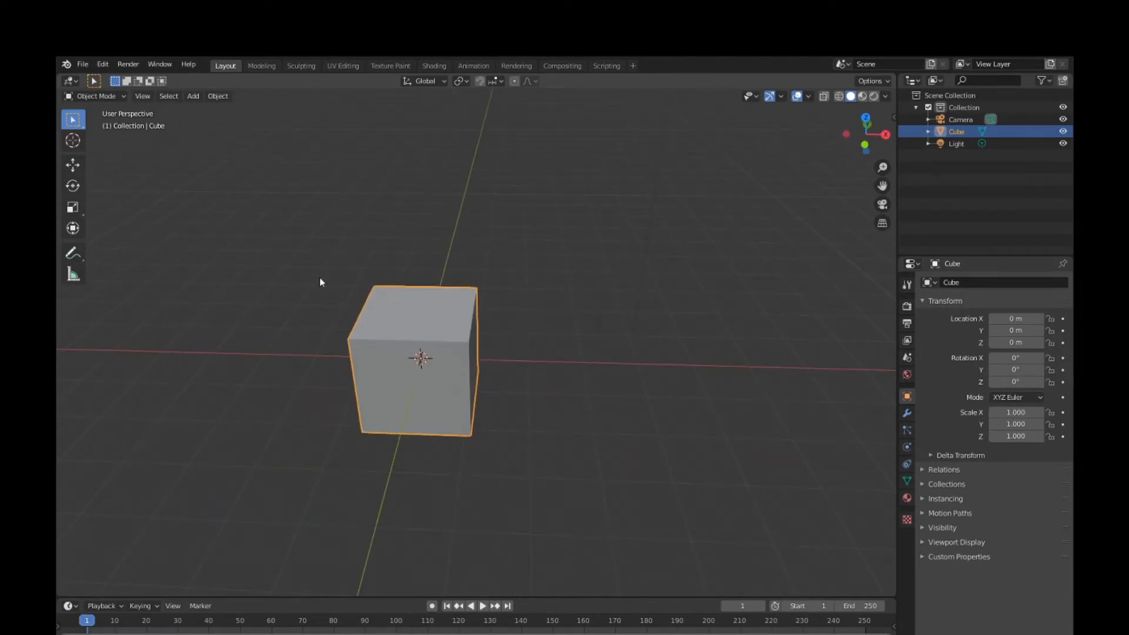
# - Orbit around the cube to inspect its top and side faces from several angles and distances
pyautogui.moveTo(320, 278); pyautogui.dragTo(345, 277, button='middle')
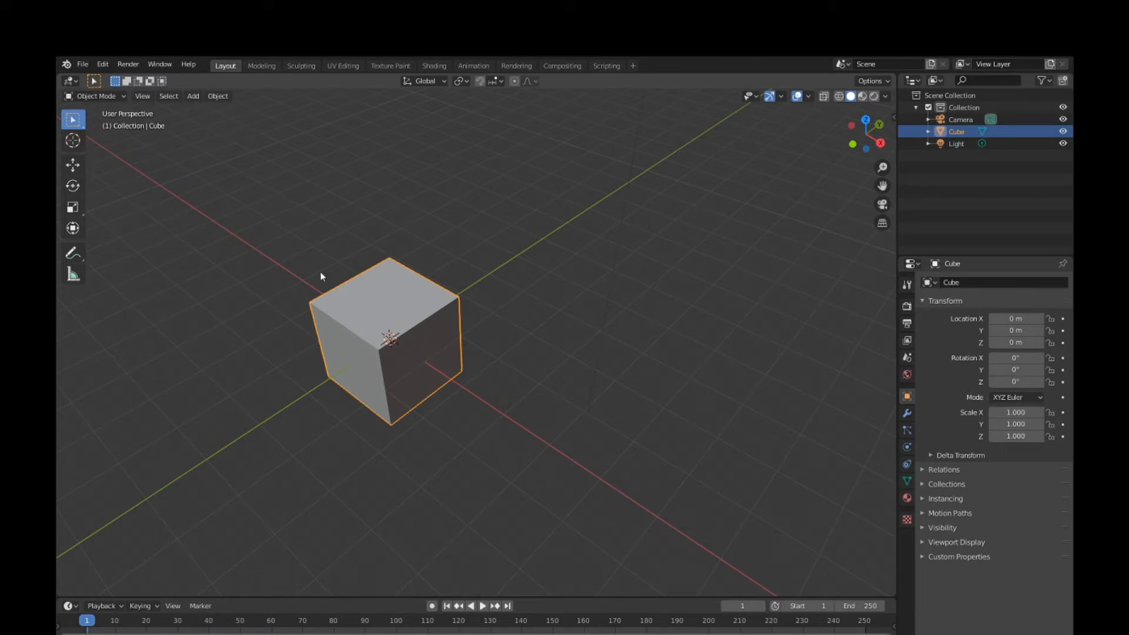
pyautogui.scroll(-7, 360, 296)
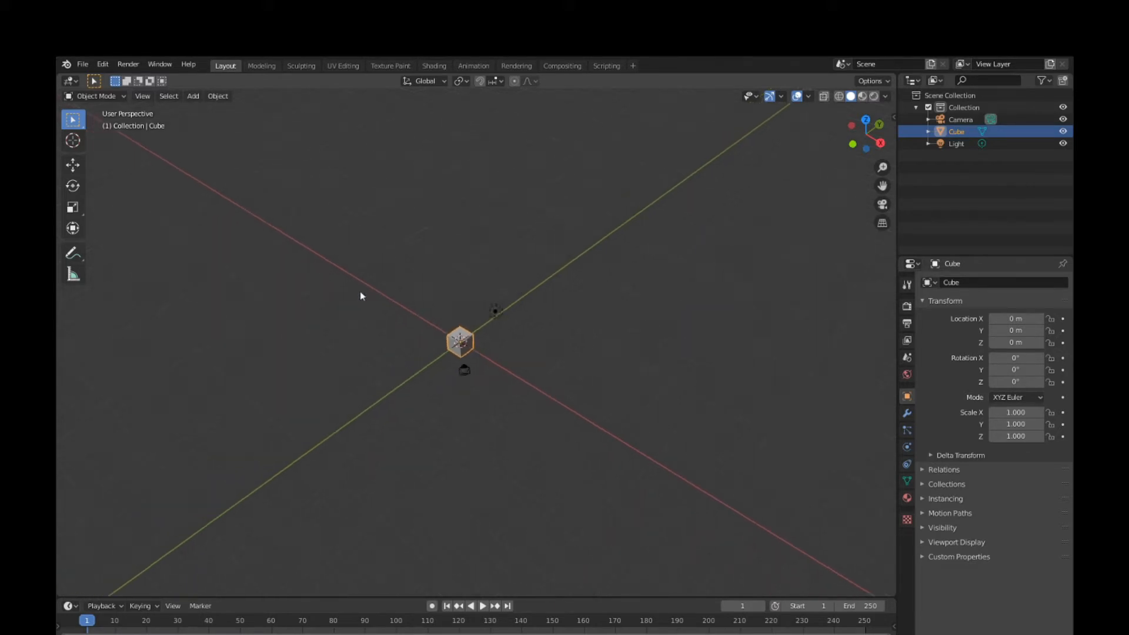
pyautogui.scroll(10, 360, 295)
pyautogui.moveTo(360, 295); pyautogui.dragTo(362, 319, button='middle')
pyautogui.scroll(-5, 365, 312)
pyautogui.scroll(4, 362, 307)
pyautogui.scroll(-3, 361, 307)
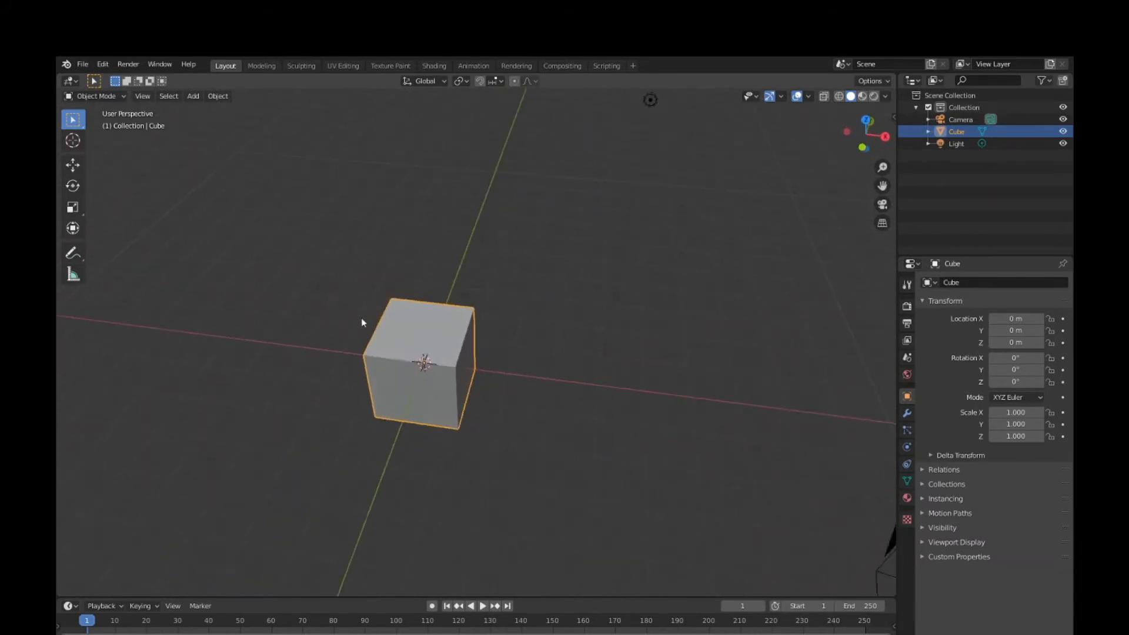
pyautogui.scroll(4, 361, 318)
pyautogui.scroll(-5, 363, 322)
pyautogui.scroll(4, 365, 322)
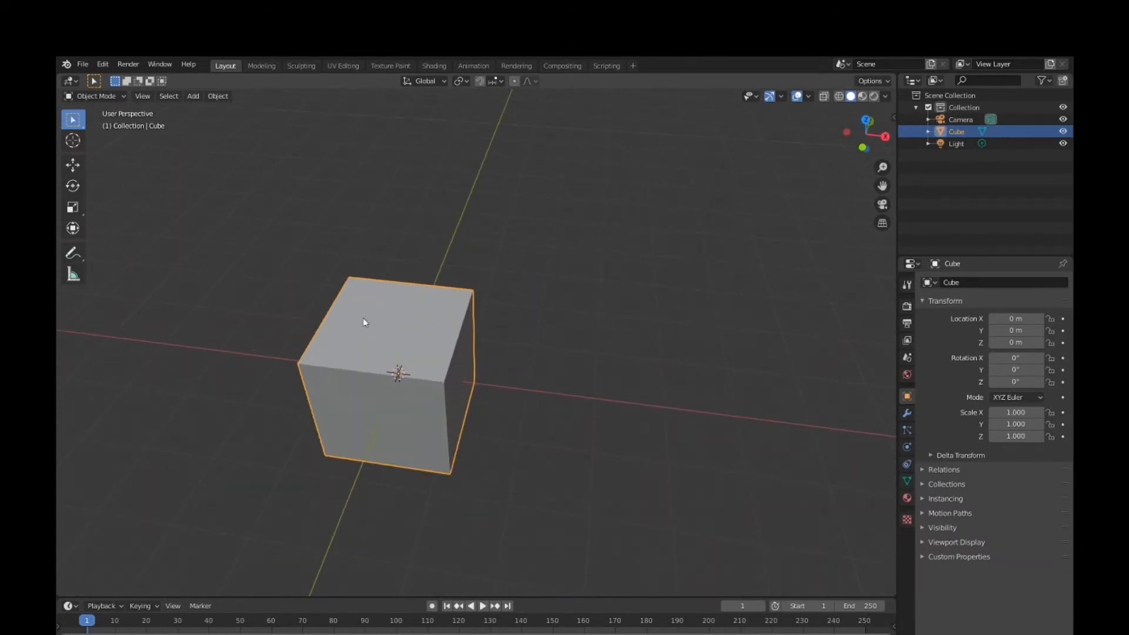
pyautogui.moveTo(395, 312); pyautogui.dragTo(238, 305, button='middle')
pyautogui.scroll(5, 429, 257)
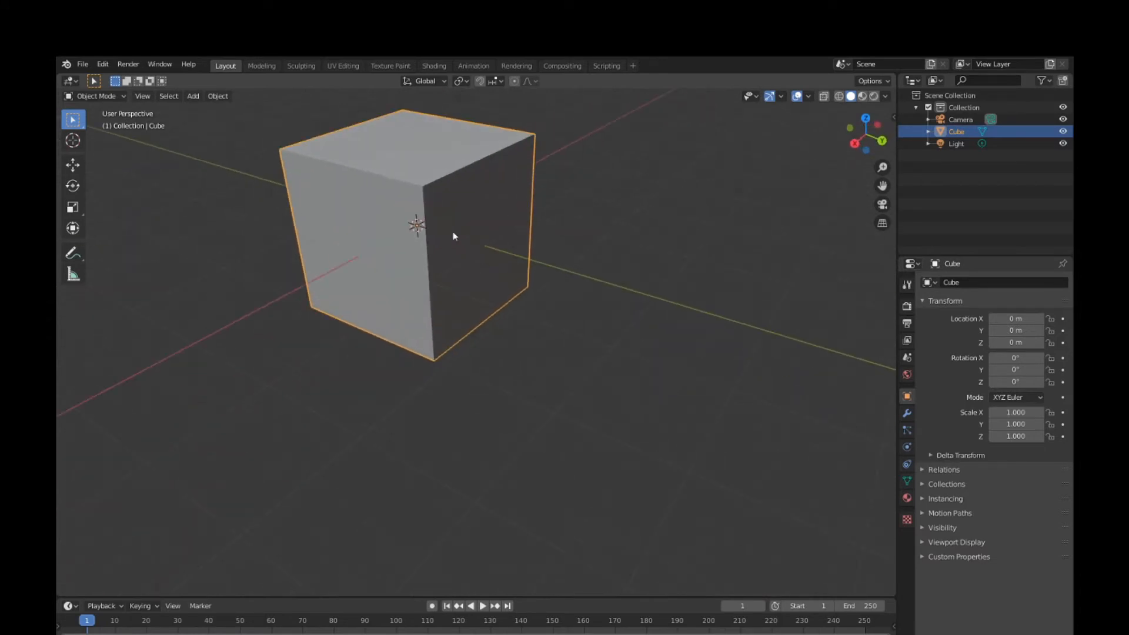
pyautogui.scroll(-1, 412, 194)
pyautogui.scroll(-1, 411, 176)
pyautogui.moveTo(411, 175); pyautogui.dragTo(380, 262, button='middle')
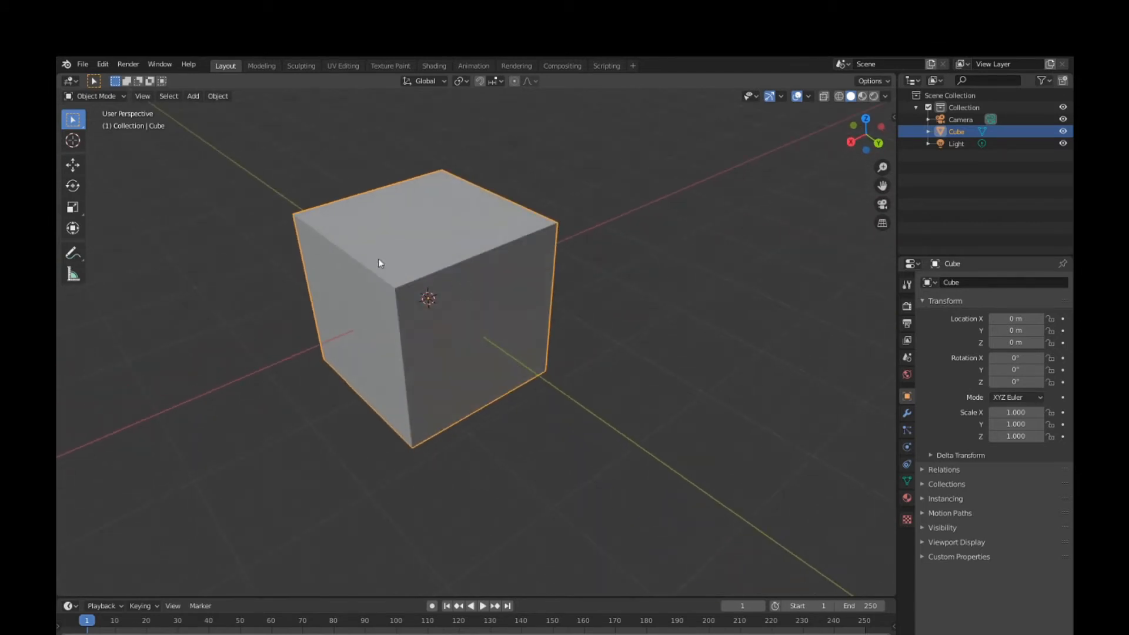
# - Look over the cube from the opposite side and in an overview with the camera and light
pyautogui.scroll(-1, 382, 250)
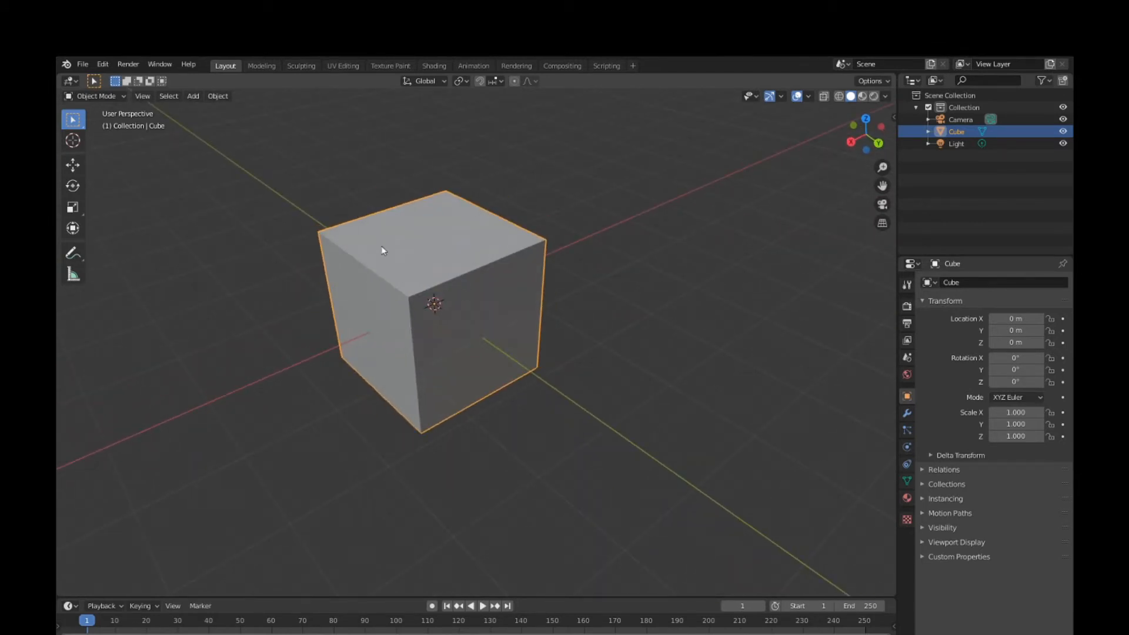
pyautogui.scroll(-1, 381, 246)
pyautogui.scroll(3, 381, 246)
pyautogui.scroll(-3, 381, 245)
pyautogui.moveTo(381, 246); pyautogui.dragTo(519, 252, button='middle')
pyautogui.scroll(-4, 380, 303)
pyautogui.scroll(3, 377, 310)
pyautogui.scroll(-2, 345, 339)
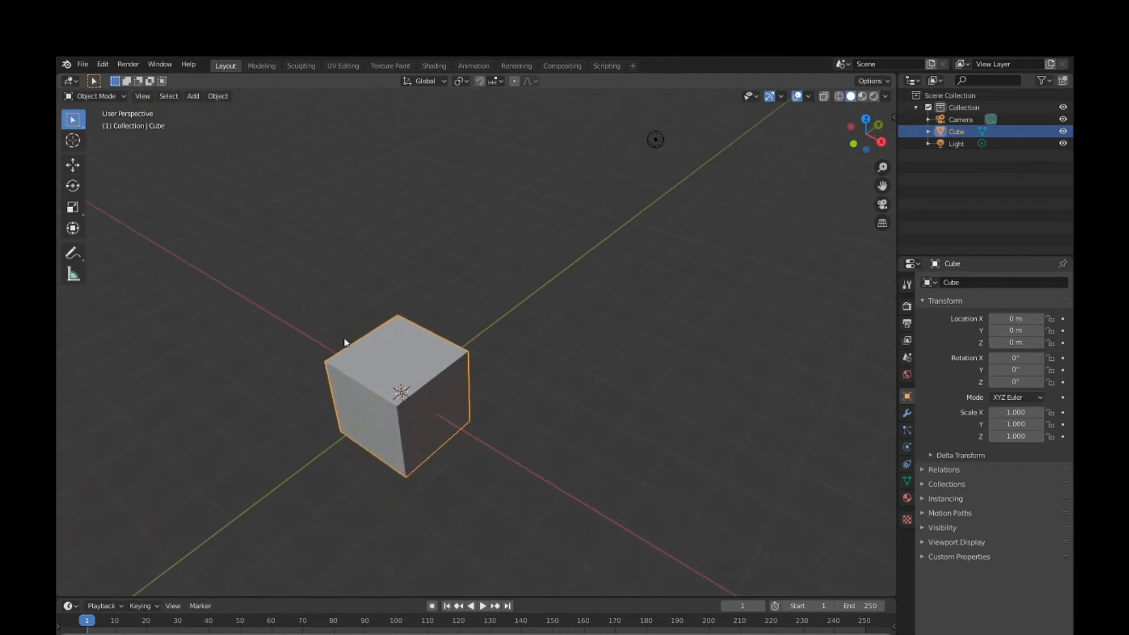
pyautogui.scroll(-2, 352, 333)
pyautogui.moveTo(358, 323); pyautogui.dragTo(351, 345, button='middle')
pyautogui.scroll(2, 352, 349)
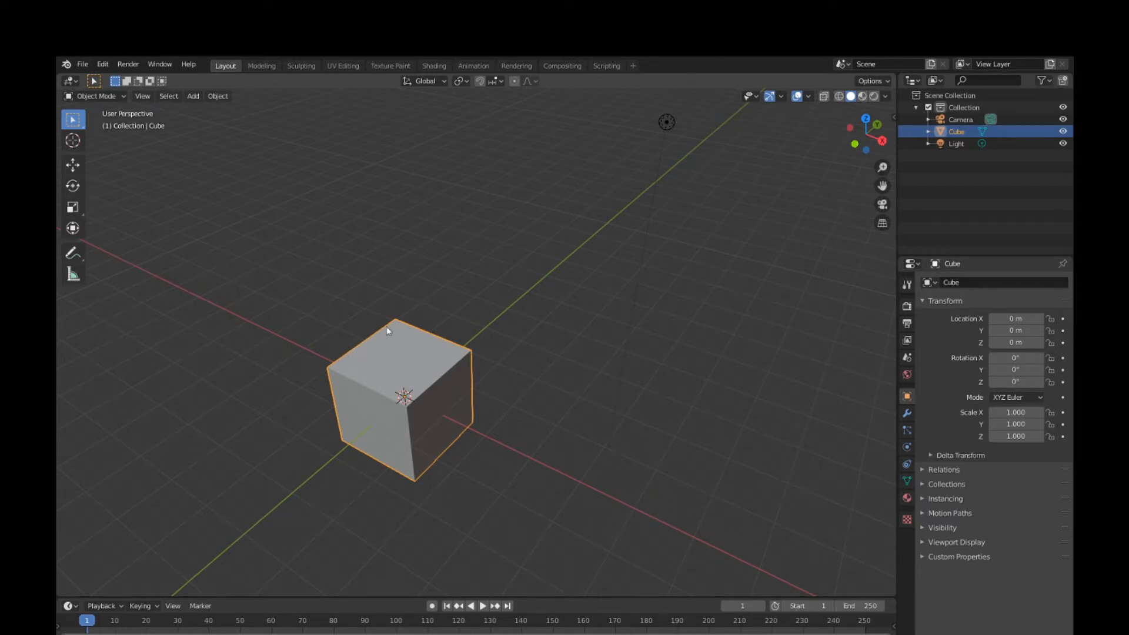
pyautogui.scroll(-4, 360, 331)
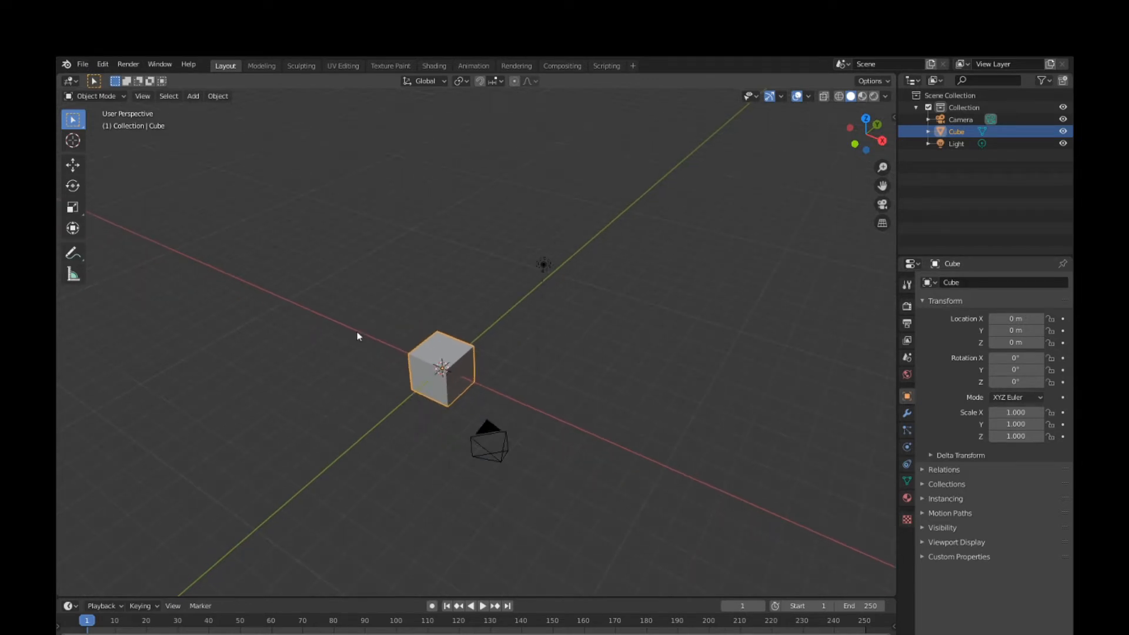
pyautogui.scroll(5, 358, 335)
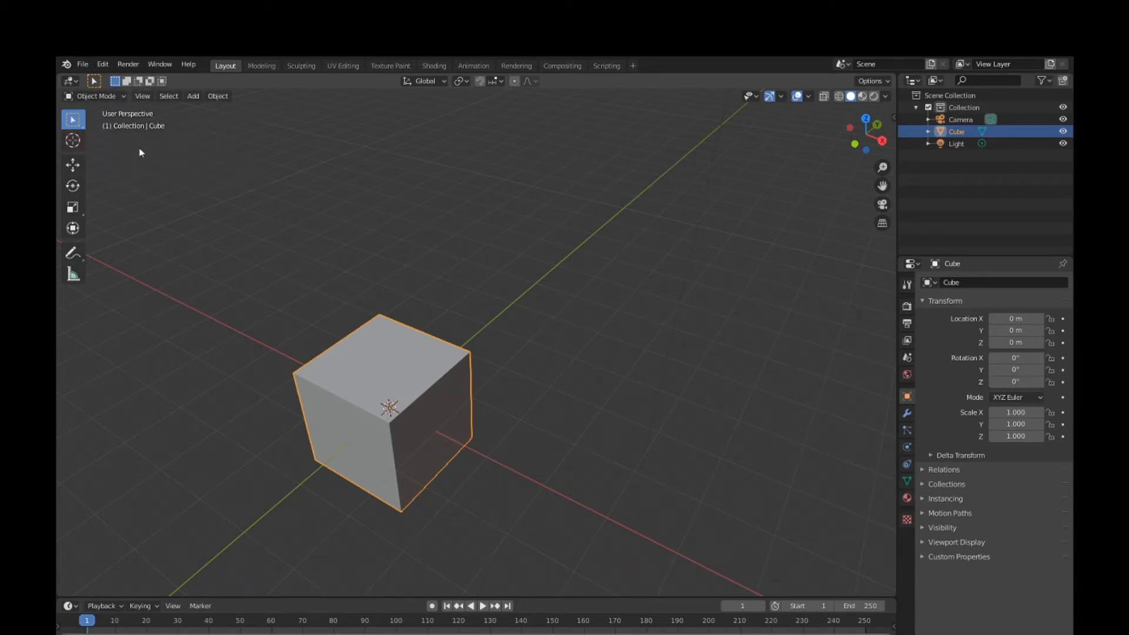
# - Hide and redisplay the 3D viewport's toolbar several times, leaving it shown
pyautogui.press('t')
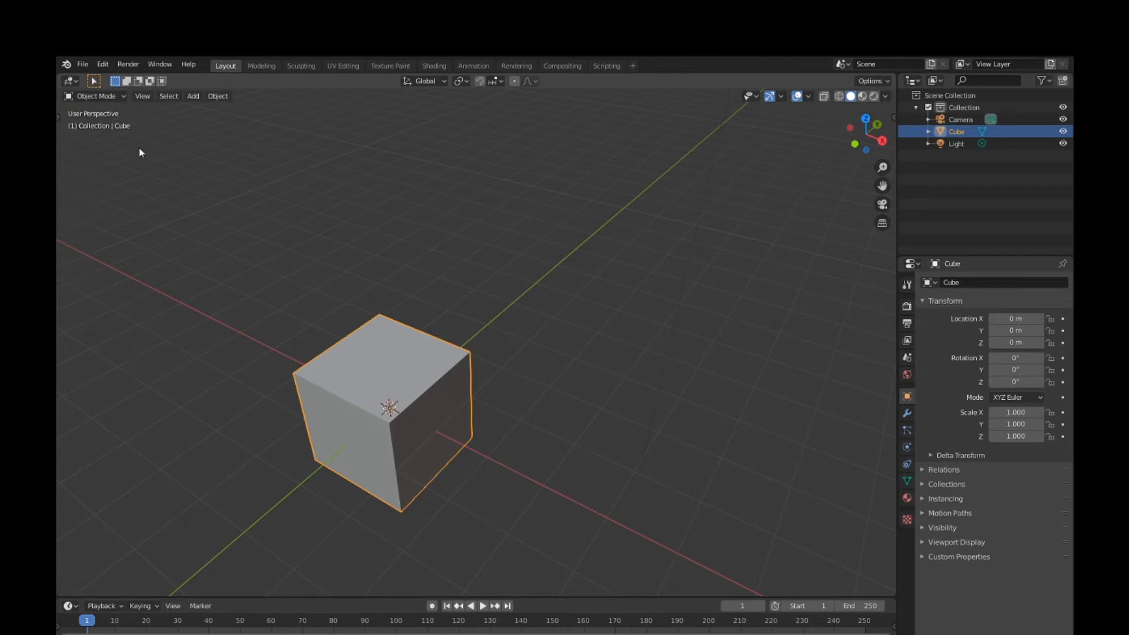
pyautogui.press('t')
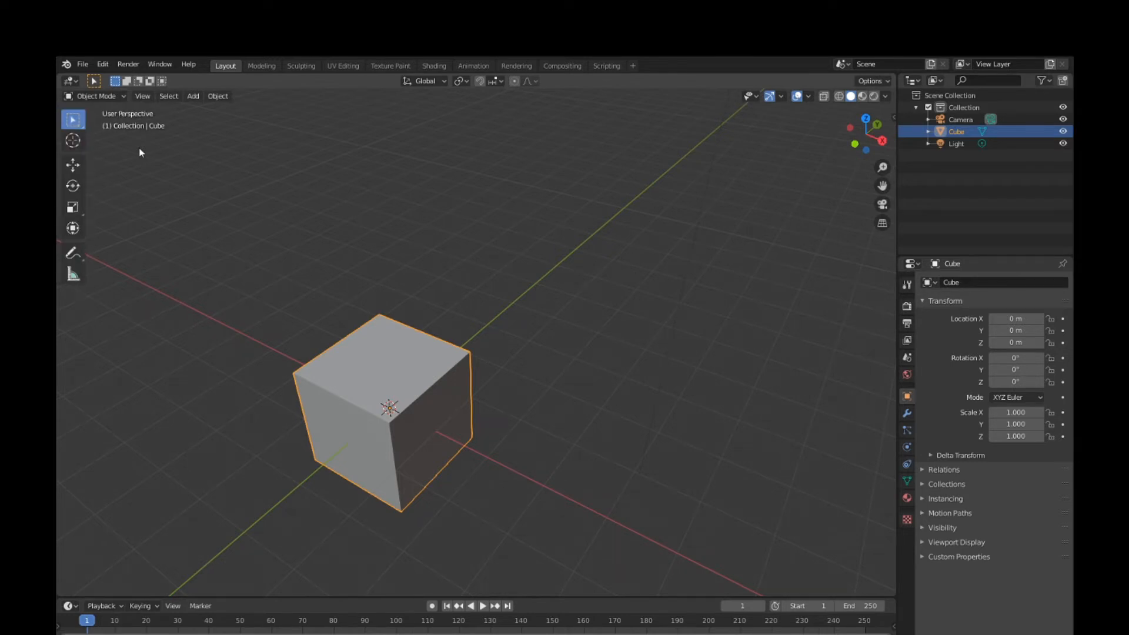
pyautogui.press('t')
pyautogui.press('t')
pyautogui.press('t')
pyautogui.press('t')
pyautogui.moveTo(562, 189); pyautogui.dragTo(354, 285)
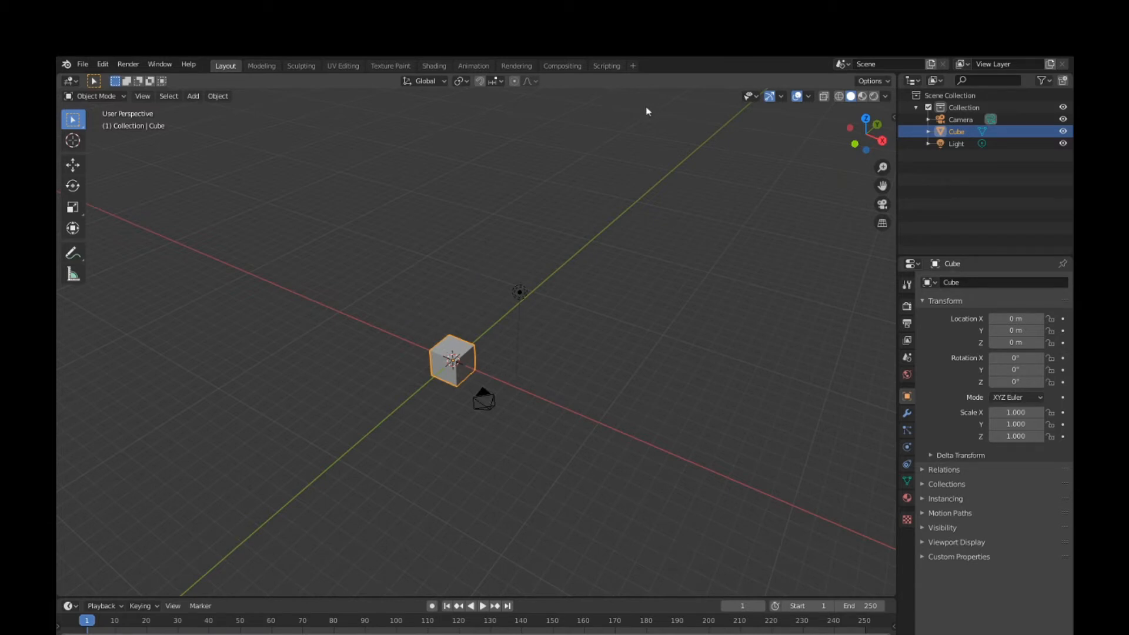
# - Box-select the cube, camera and light together in the viewport
pyautogui.moveTo(679, 120); pyautogui.dragTo(282, 459)
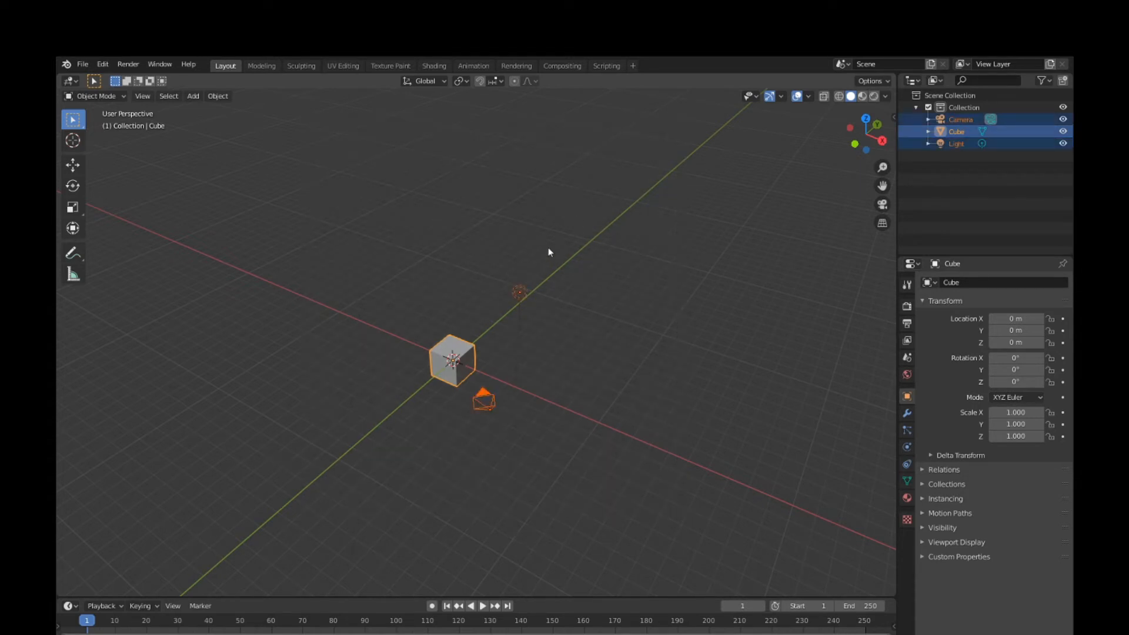
pyautogui.moveTo(657, 177); pyautogui.dragTo(308, 414)
pyautogui.moveTo(438, 340); pyautogui.dragTo(428, 310, button='middle')
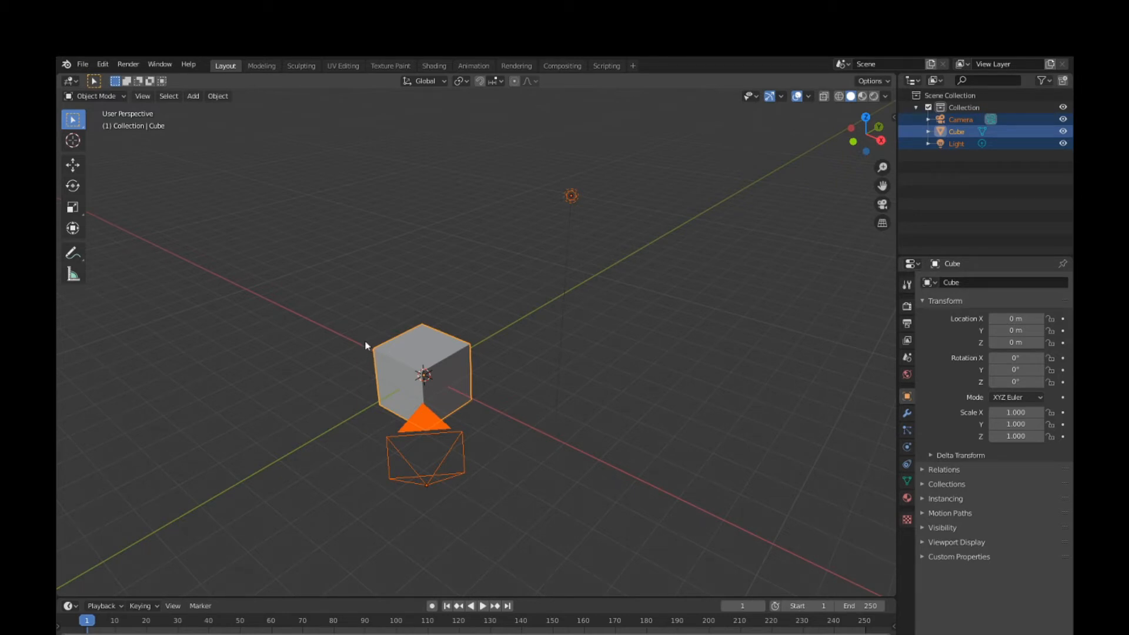
pyautogui.moveTo(365, 341)
pyautogui.mouseDown(button='middle')
pyautogui.moveTo(396, 323)
pyautogui.moveTo(406, 338)
pyautogui.moveTo(379, 342)
pyautogui.mouseUp(button='middle')
pyautogui.scroll(-3, 379, 342)
pyautogui.scroll(3, 380, 342)
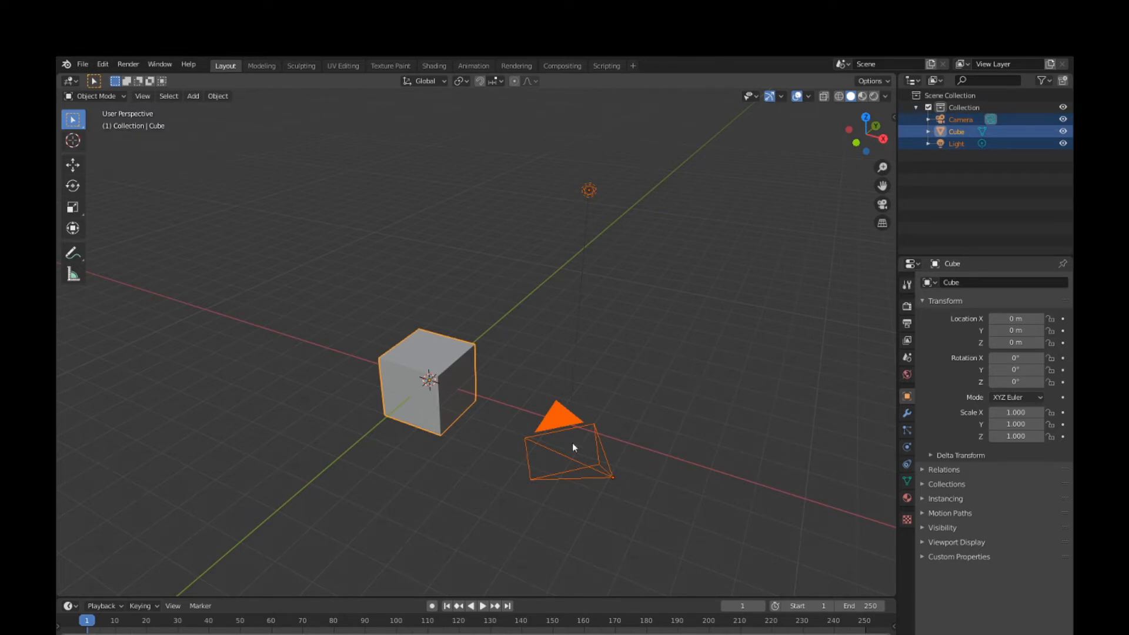
# - Select only the default cube and delete it from the scene
pyautogui.scroll(6, 378, 345)
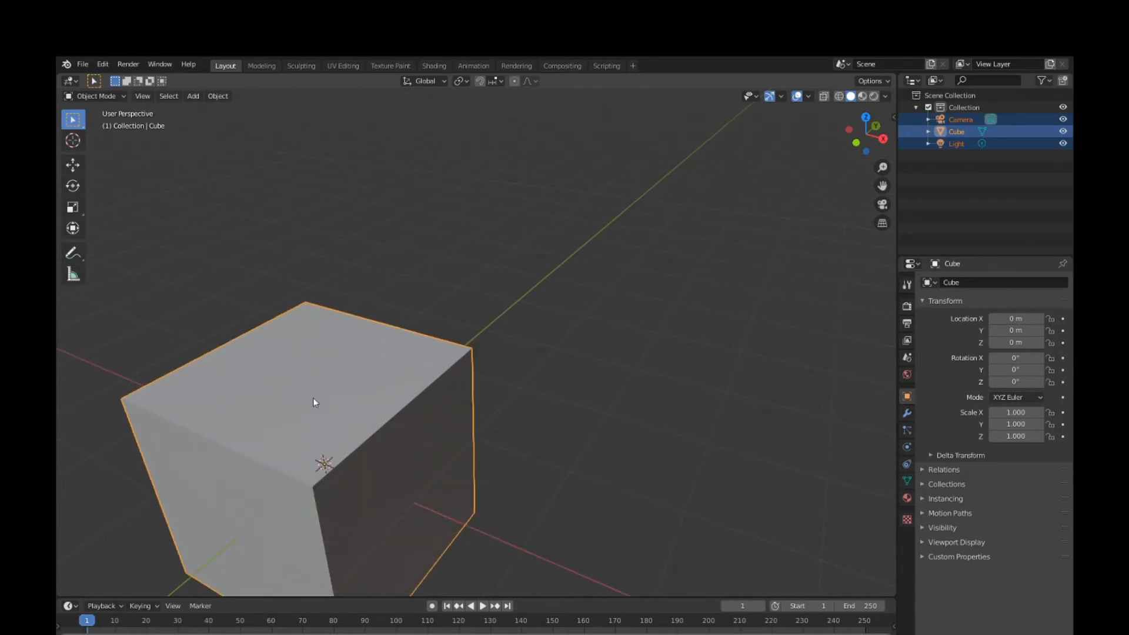
pyautogui.moveTo(335, 369); pyautogui.dragTo(362, 359, button='middle')
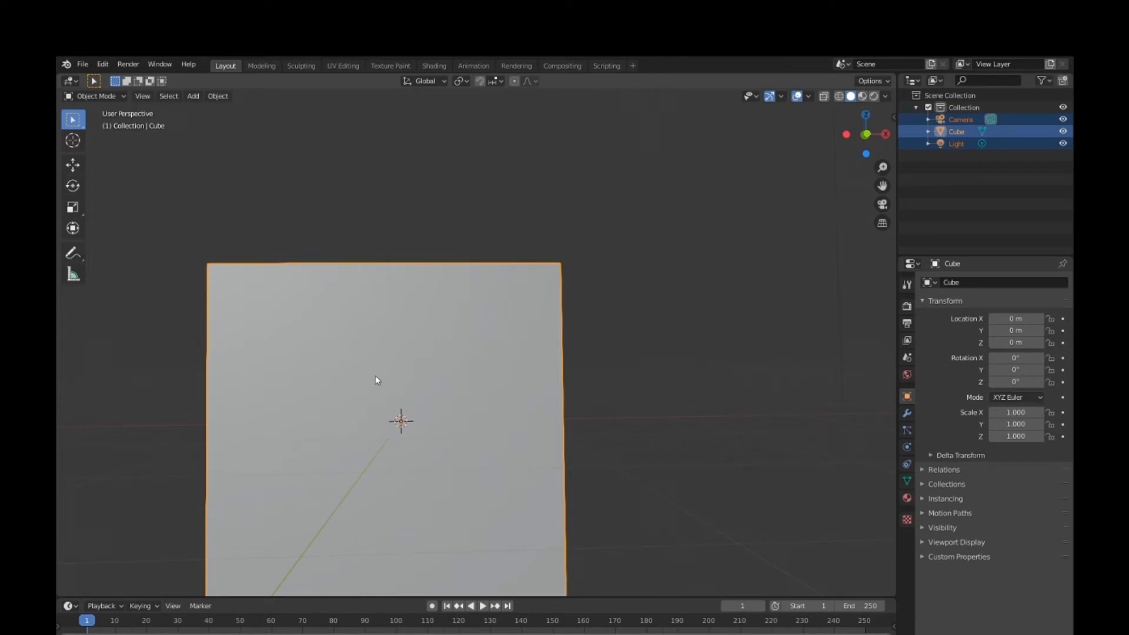
pyautogui.scroll(-3, 382, 372)
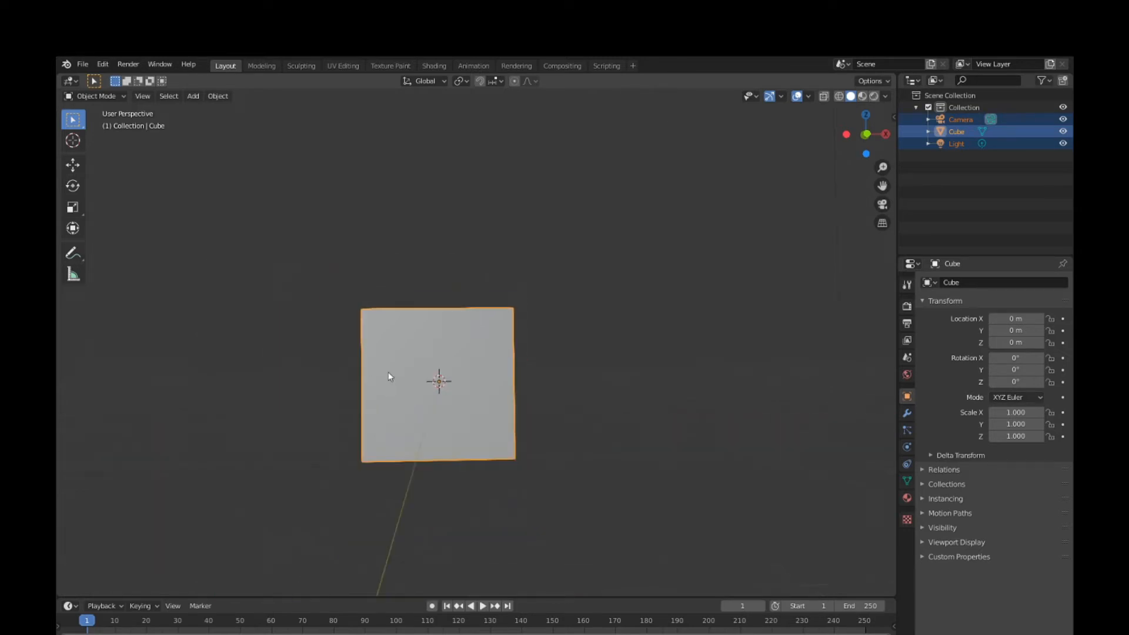
pyautogui.moveTo(388, 371); pyautogui.dragTo(362, 408, button='middle')
pyautogui.click(379, 323)
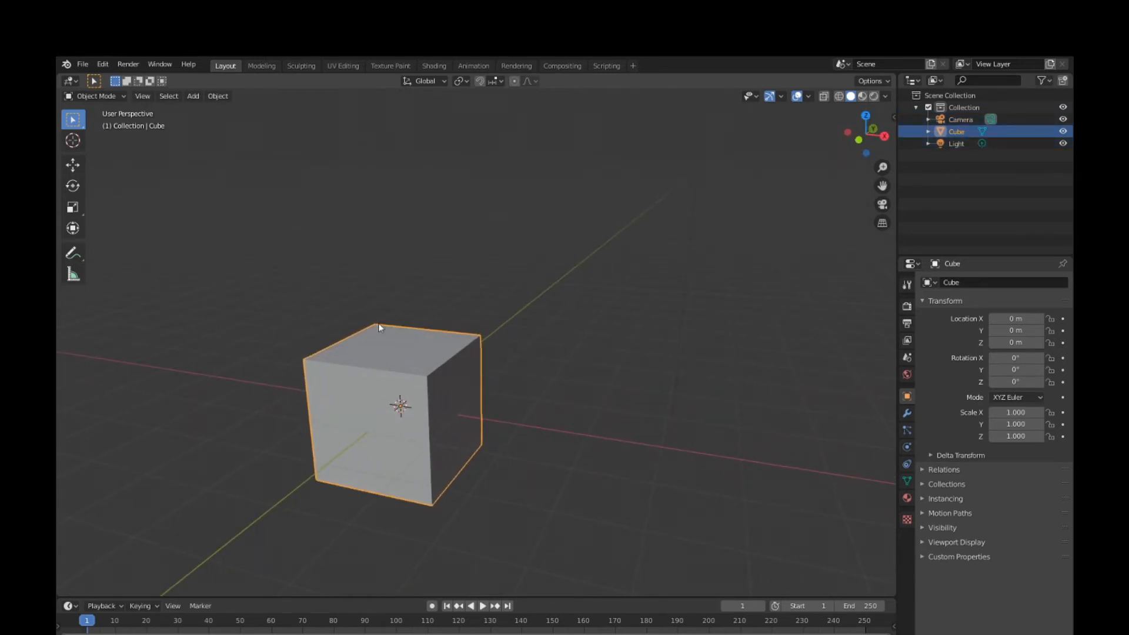
pyautogui.press('Delete')
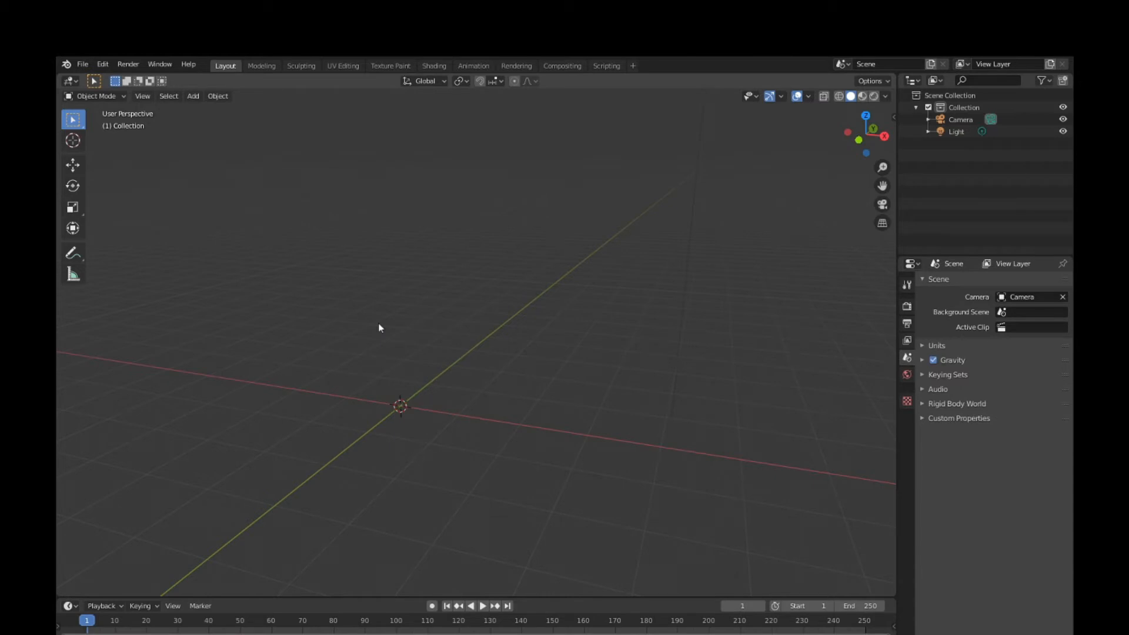
# - Add a cylinder mesh at the world origin
pyautogui.scroll(2, 426, 350)
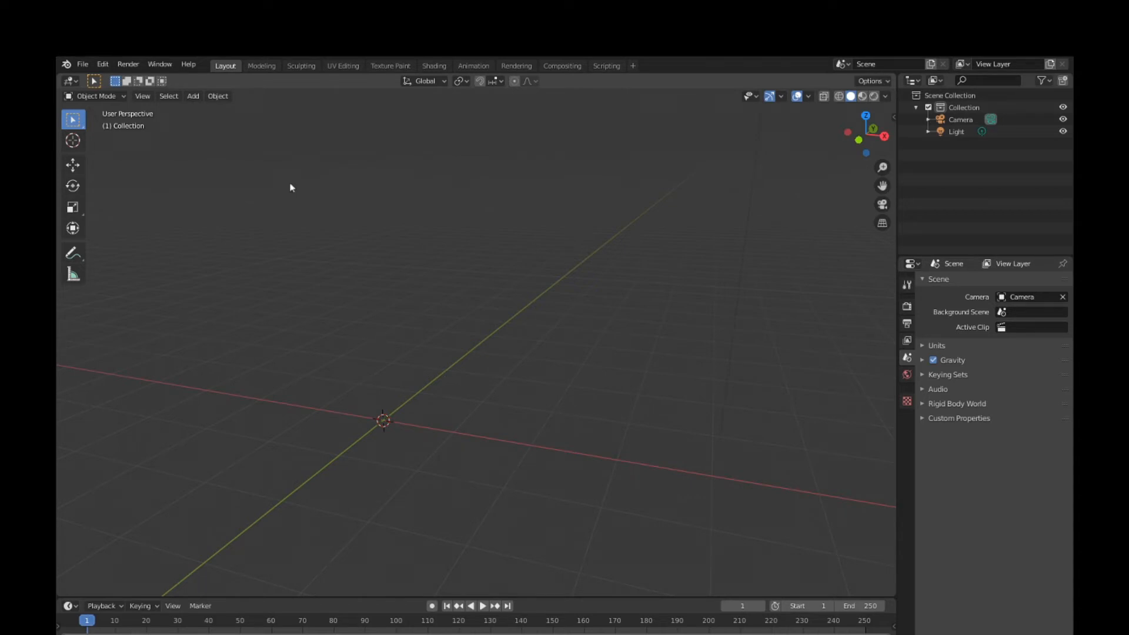
pyautogui.click(183, 94)
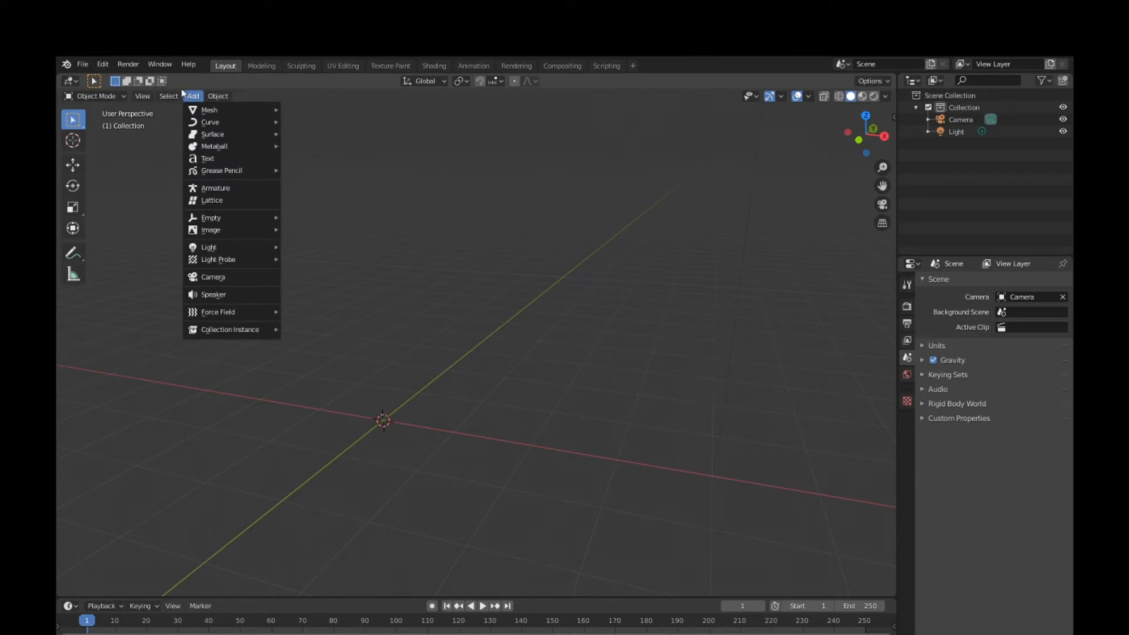
pyautogui.moveTo(223, 110)
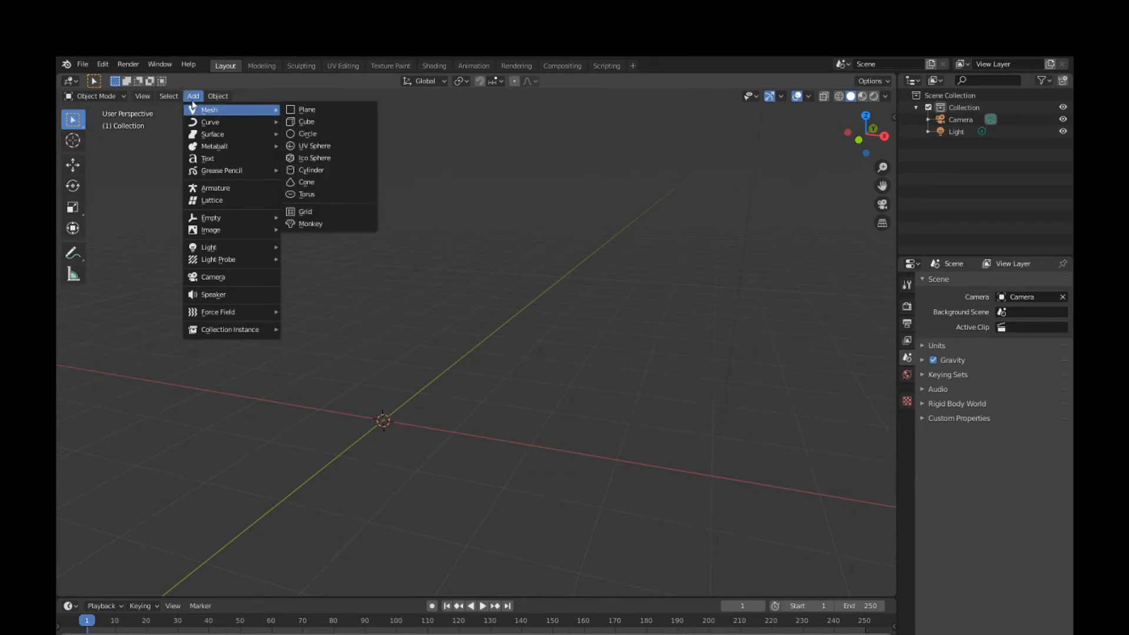
pyautogui.click(297, 167)
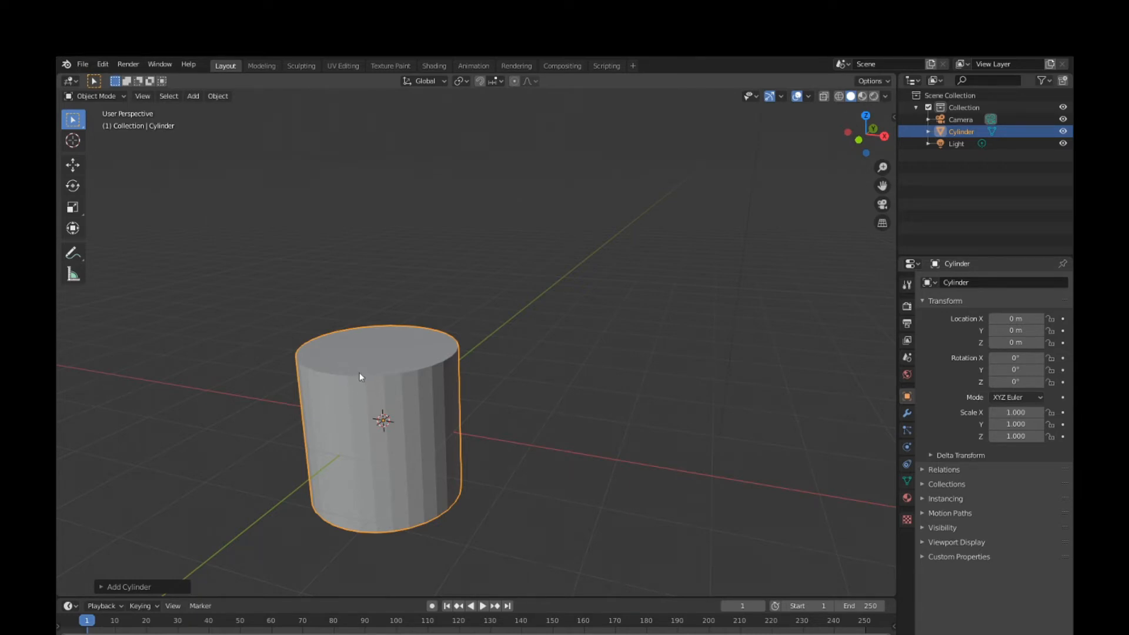
# - Use the Cursor tool to place the 3D cursor in empty space above the cylinder on its negative X side
pyautogui.scroll(-4, 389, 362)
pyautogui.moveTo(390, 362); pyautogui.dragTo(414, 342, button='middle')
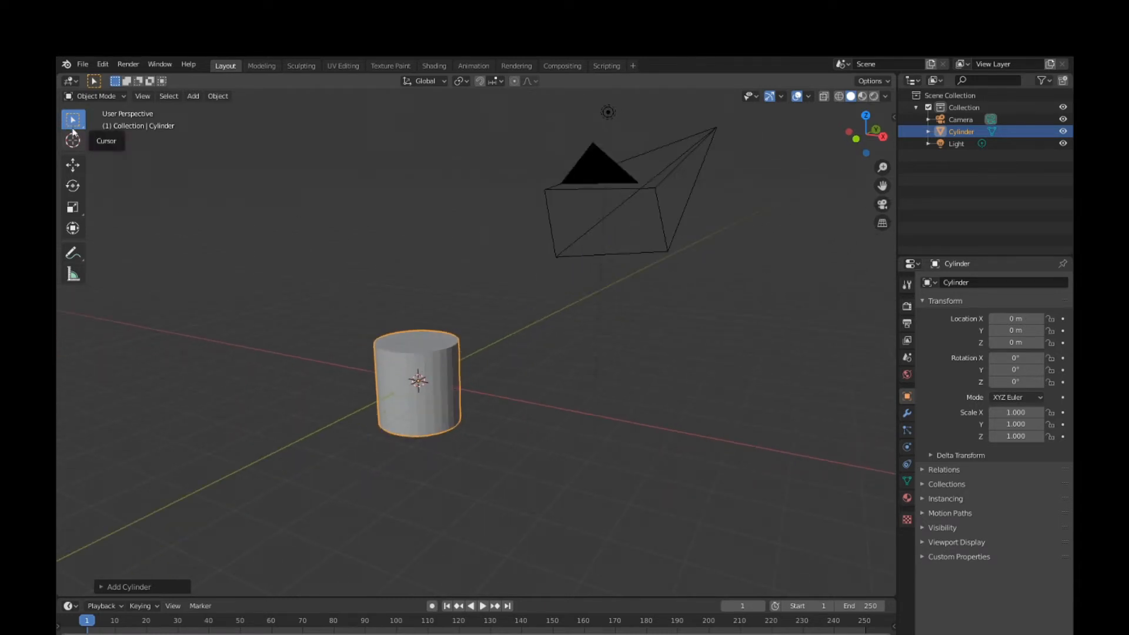
pyautogui.click(73, 133)
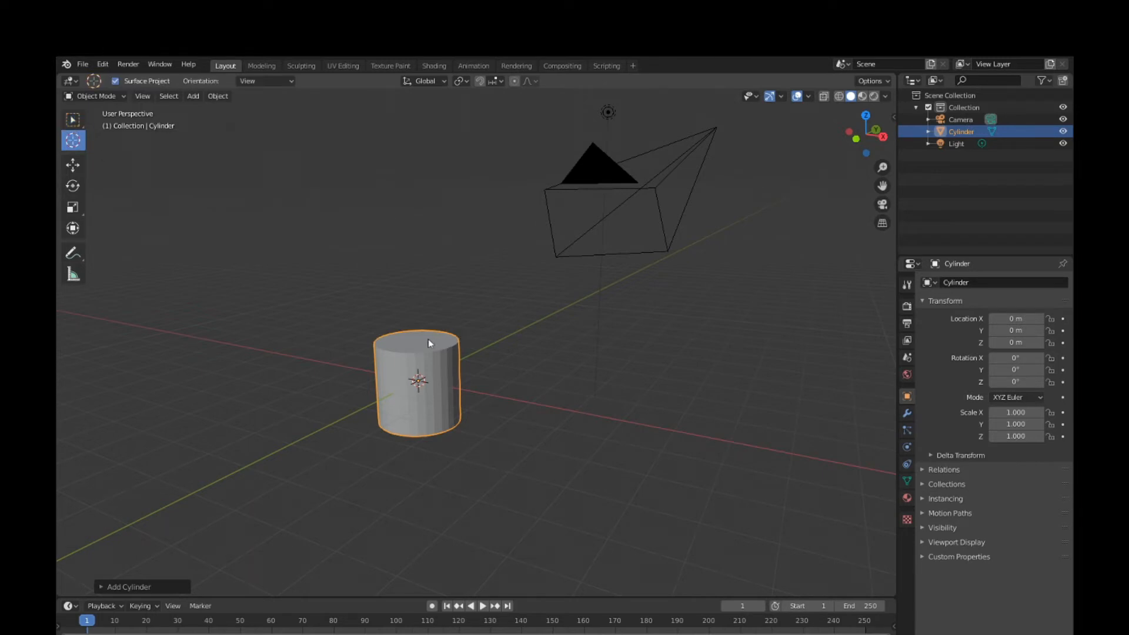
pyautogui.scroll(-3, 428, 339)
pyautogui.moveTo(428, 339); pyautogui.dragTo(450, 330, button='middle')
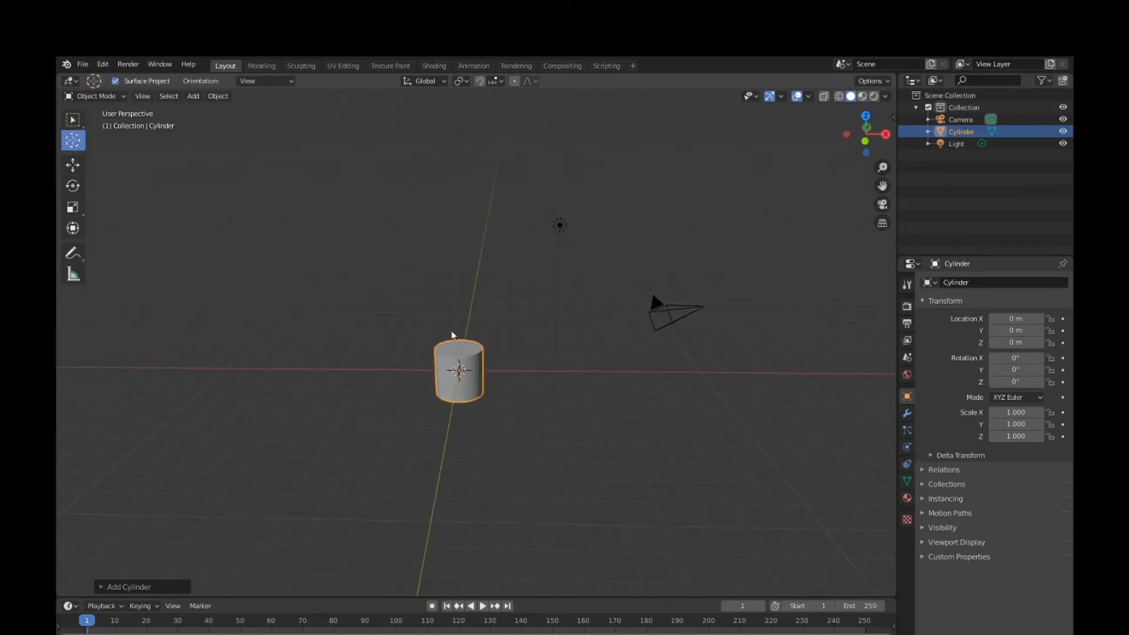
pyautogui.scroll(2, 450, 331)
pyautogui.moveTo(416, 345); pyautogui.dragTo(227, 260)
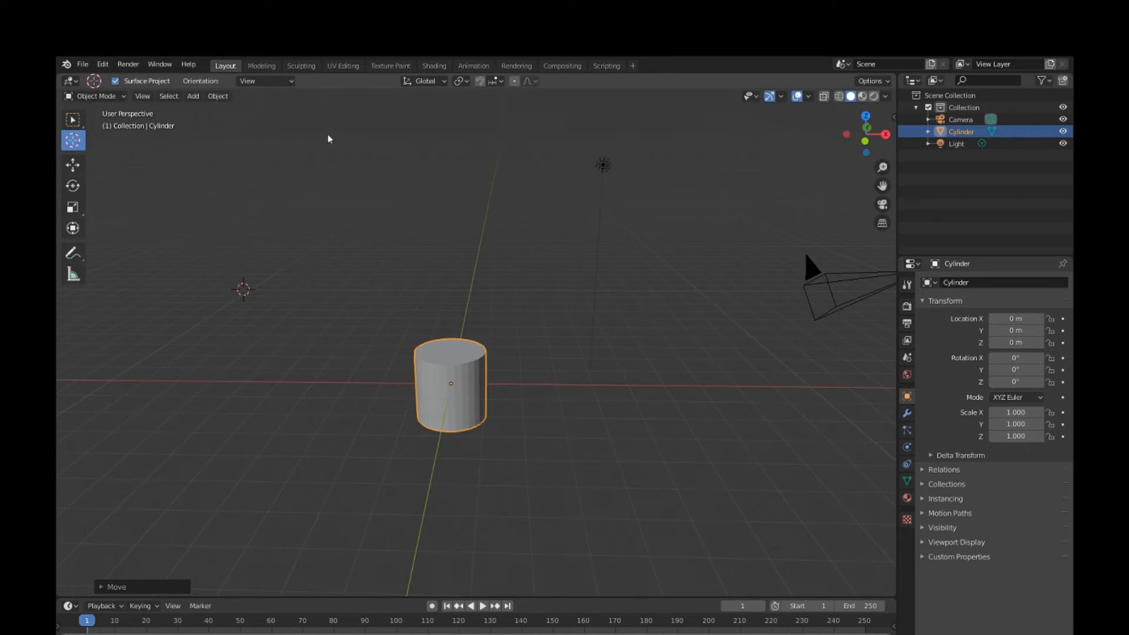
# - Add a UV sphere mesh at the 3D cursor
pyautogui.click(181, 98)
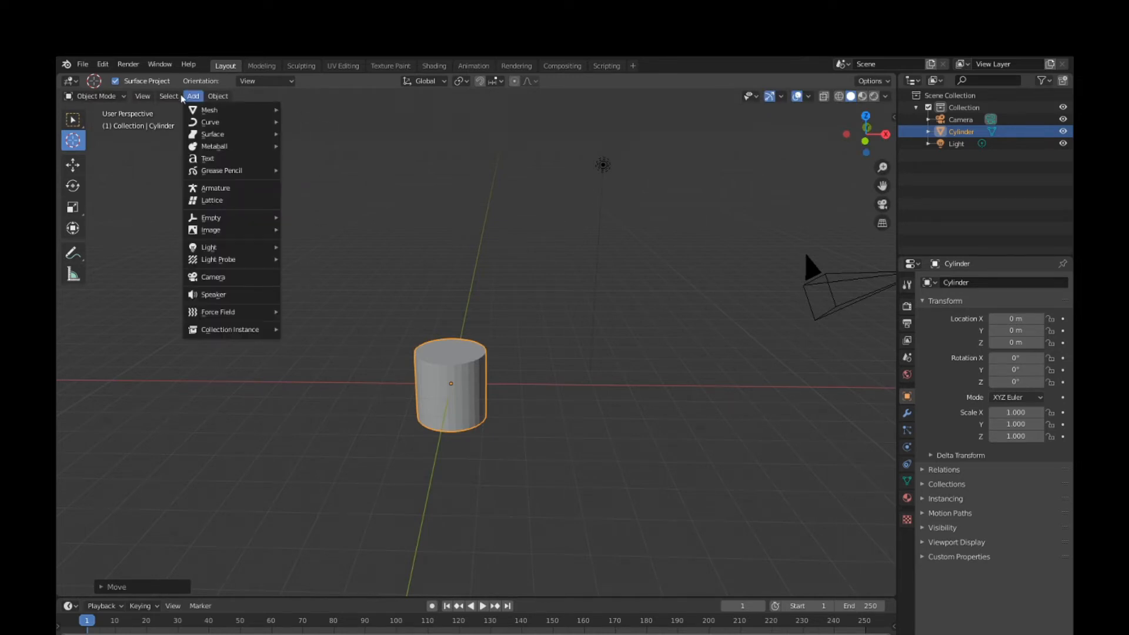
pyautogui.moveTo(229, 110)
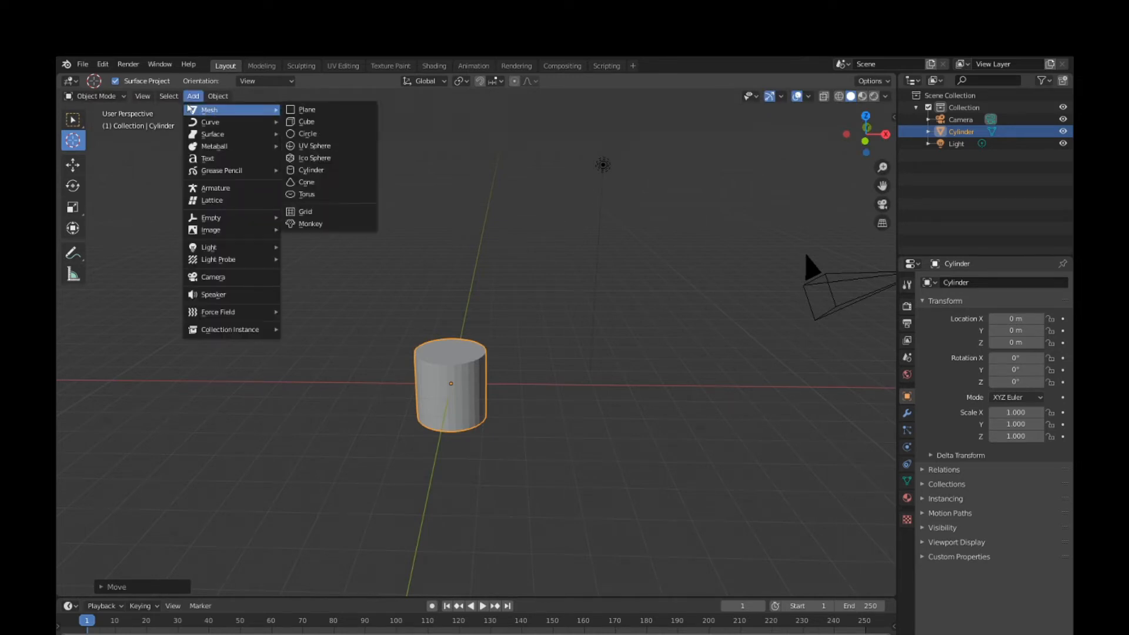
pyautogui.click(298, 143)
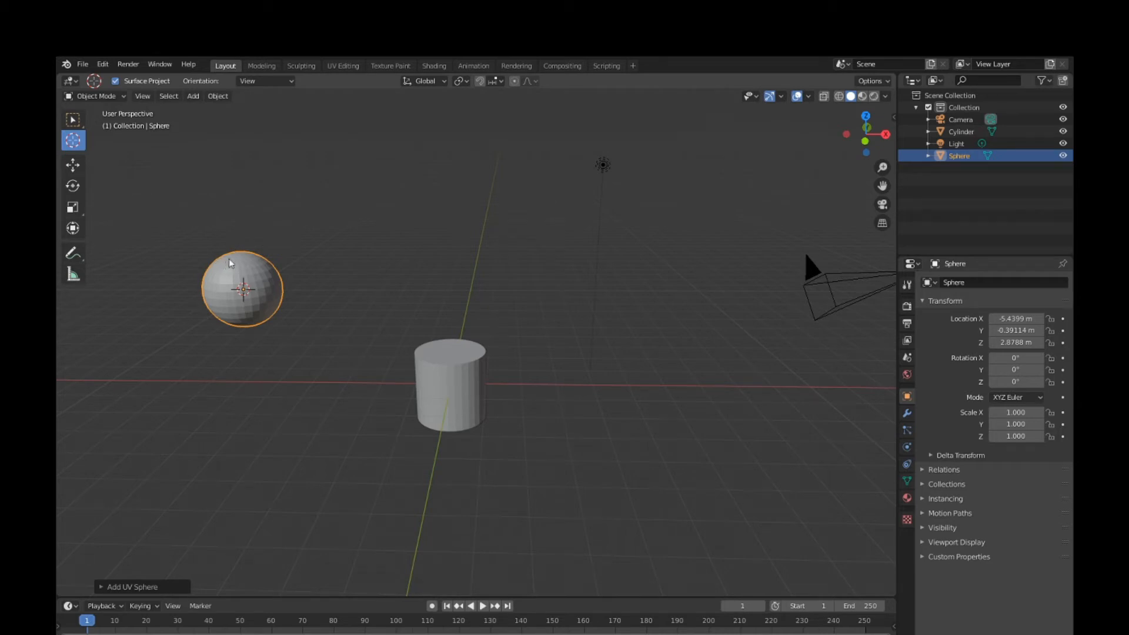
# - Move the 3D cursor away from the sphere to the cylinder's positive X side
pyautogui.moveTo(229, 256); pyautogui.dragTo(441, 341)
pyautogui.moveTo(436, 343); pyautogui.dragTo(338, 307, button='middle')
pyautogui.moveTo(339, 307); pyautogui.dragTo(390, 322)
pyautogui.moveTo(390, 322); pyautogui.dragTo(474, 328, button='middle')
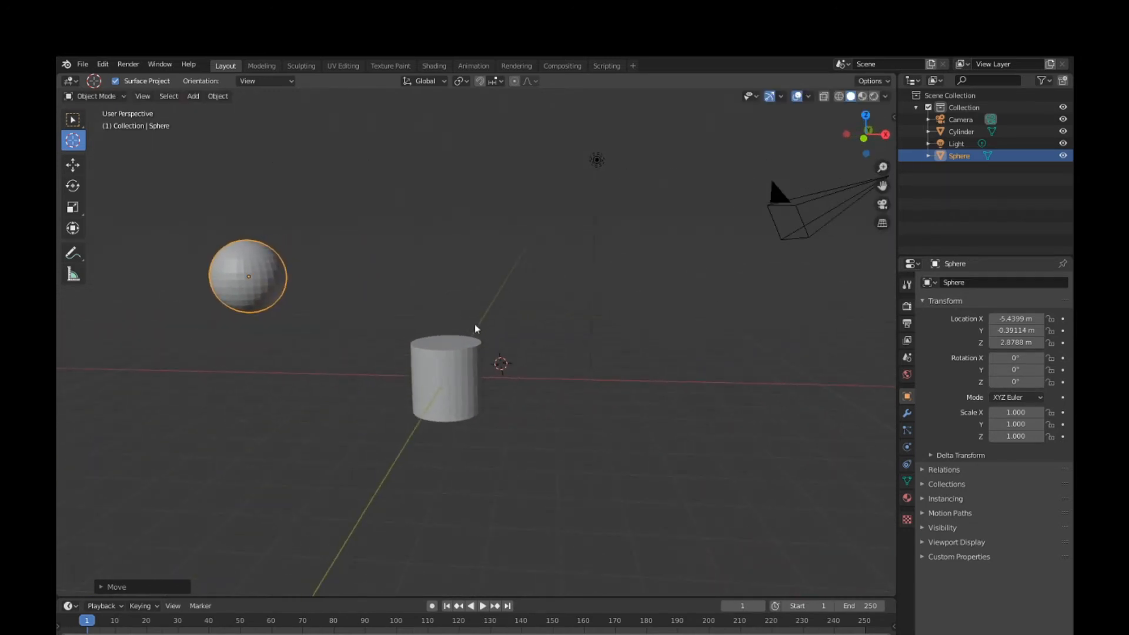
pyautogui.moveTo(474, 328); pyautogui.dragTo(446, 328)
# - Add a cube mesh at the 3D cursor beside the cylinder
pyautogui.click(189, 97)
pyautogui.moveTo(205, 109)
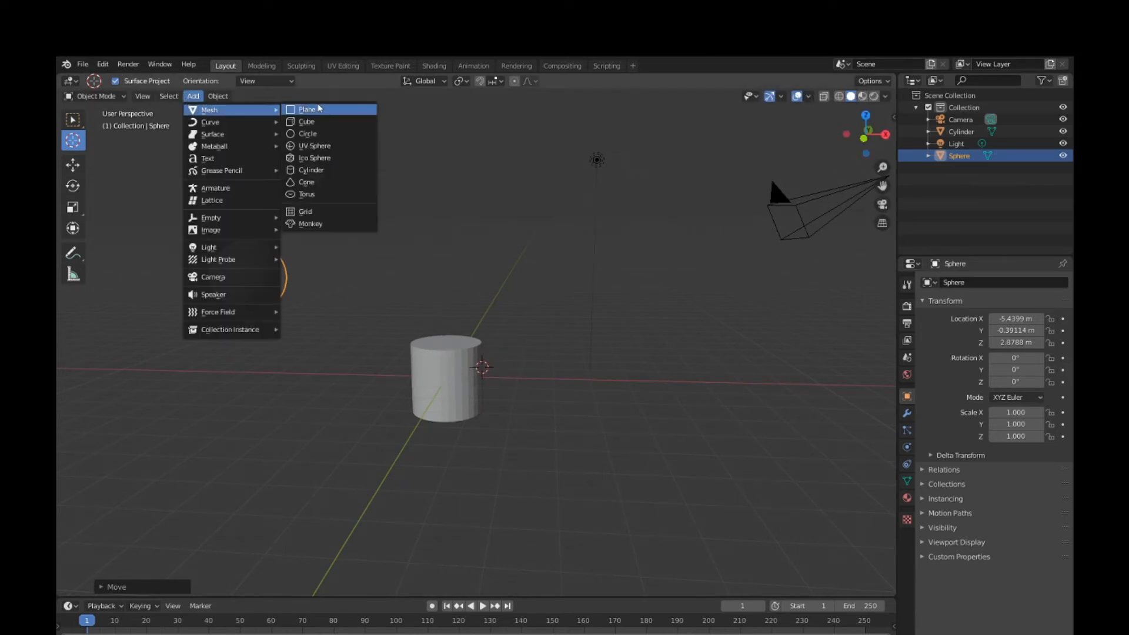
pyautogui.click(315, 122)
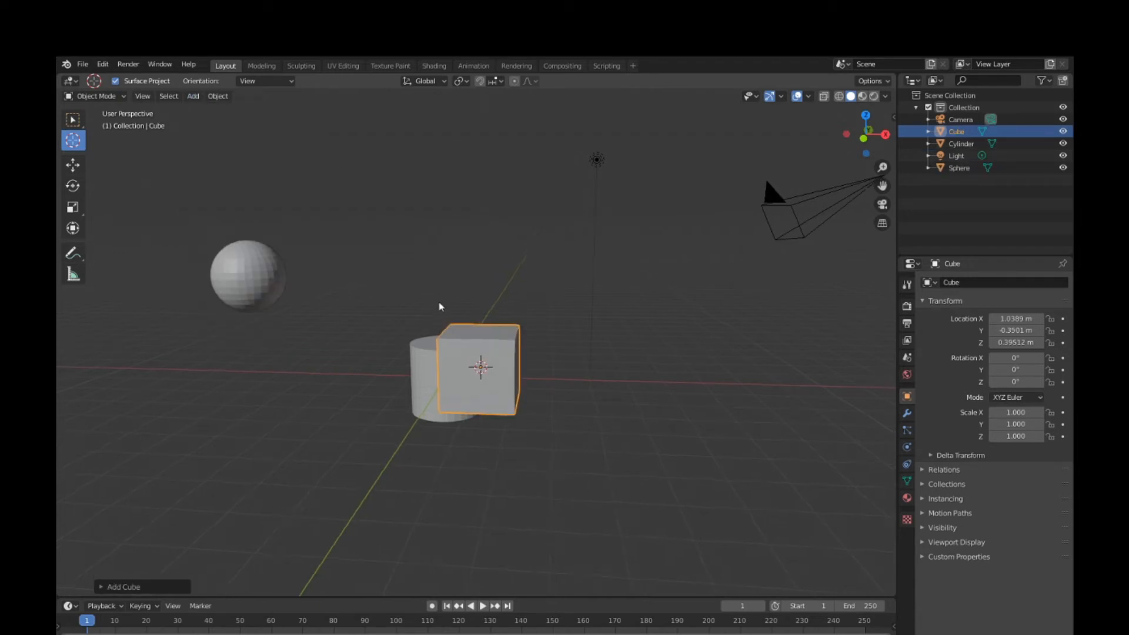
# - Scale the new cube into a thin upright bar, about 0.173 along X and 0.181 along Y
pyautogui.moveTo(439, 307)
pyautogui.mouseDown(button='middle')
pyautogui.moveTo(390, 301)
pyautogui.moveTo(434, 309)
pyautogui.mouseUp(button='middle')
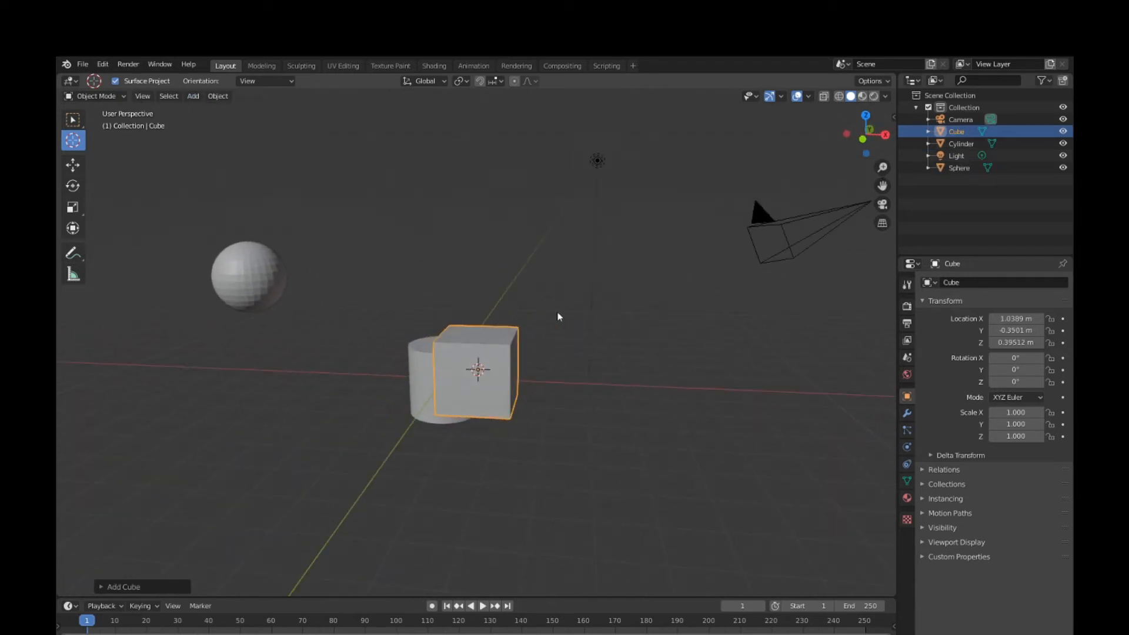
pyautogui.press('s')
pyautogui.press('x')
pyautogui.click(460, 323)
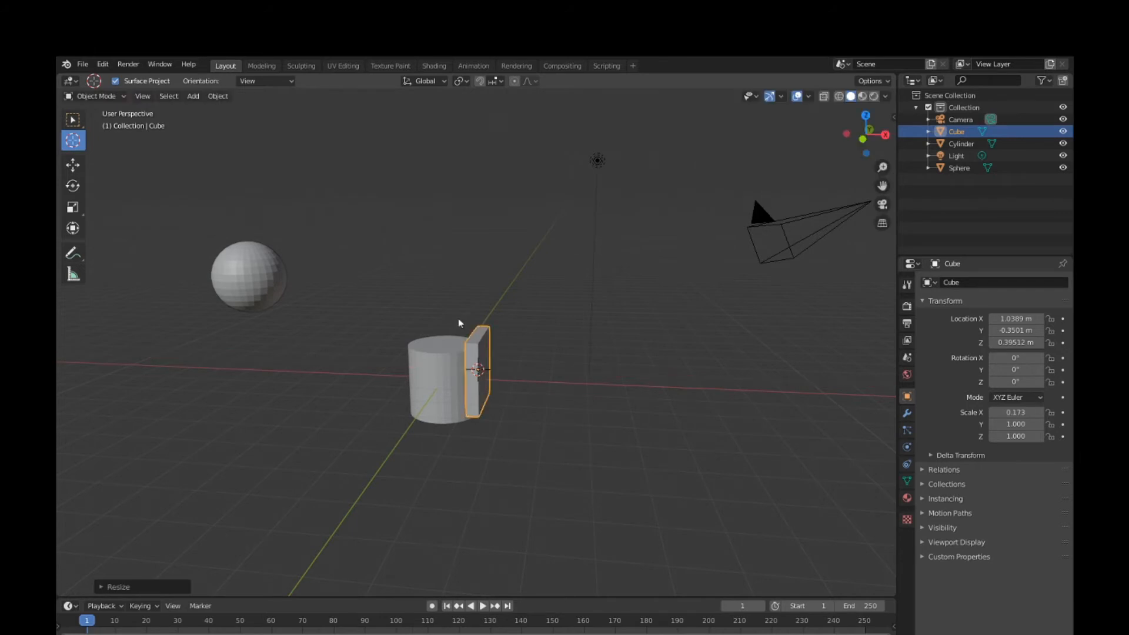
pyautogui.press('s')
pyautogui.press('y')
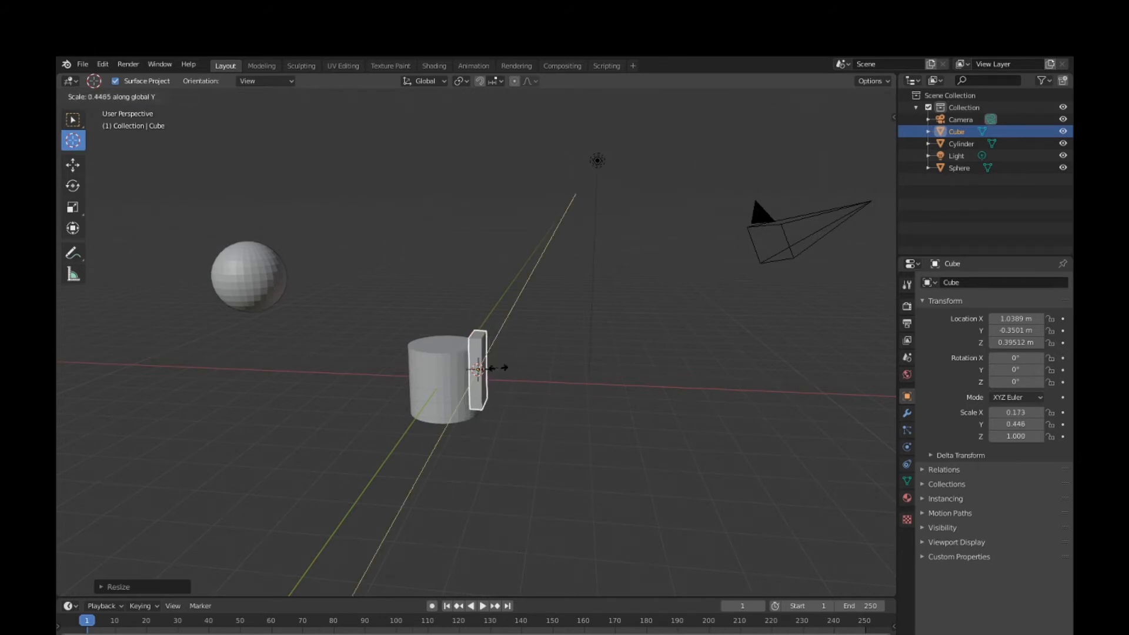
pyautogui.click(482, 368)
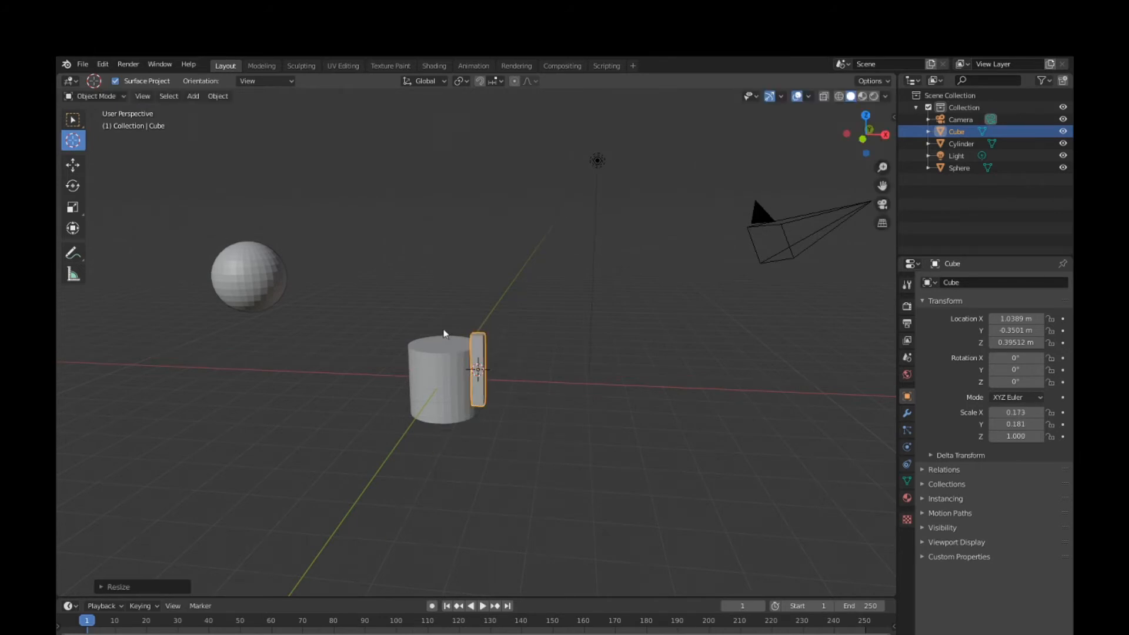
# - Move the thin bar along Z to about 0.023 m and along X to about 1.061 m
pyautogui.scroll(1, 444, 334)
pyautogui.moveTo(444, 334); pyautogui.dragTo(459, 325, button='middle')
pyautogui.scroll(1, 459, 325)
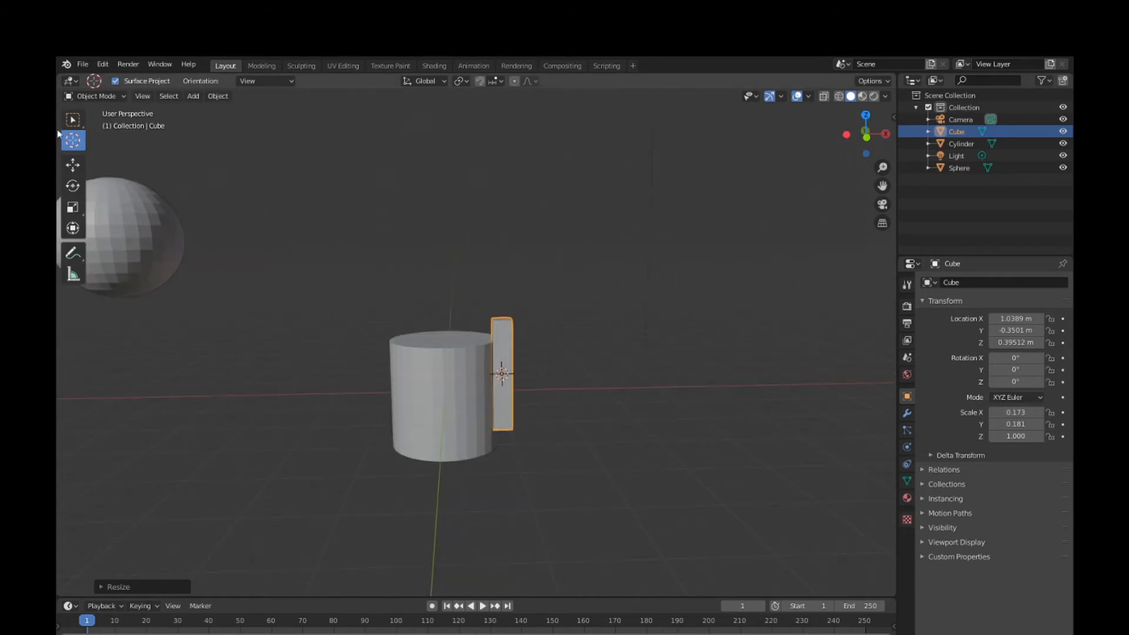
pyautogui.click(73, 165)
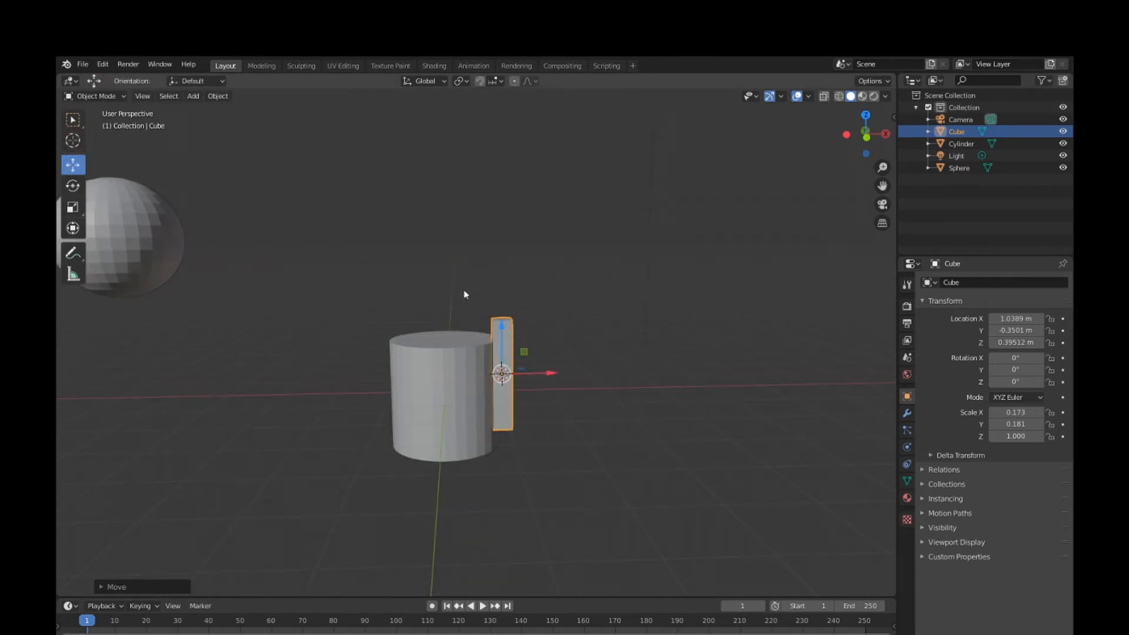
pyautogui.press('g')
pyautogui.press('z')
pyautogui.click(487, 334)
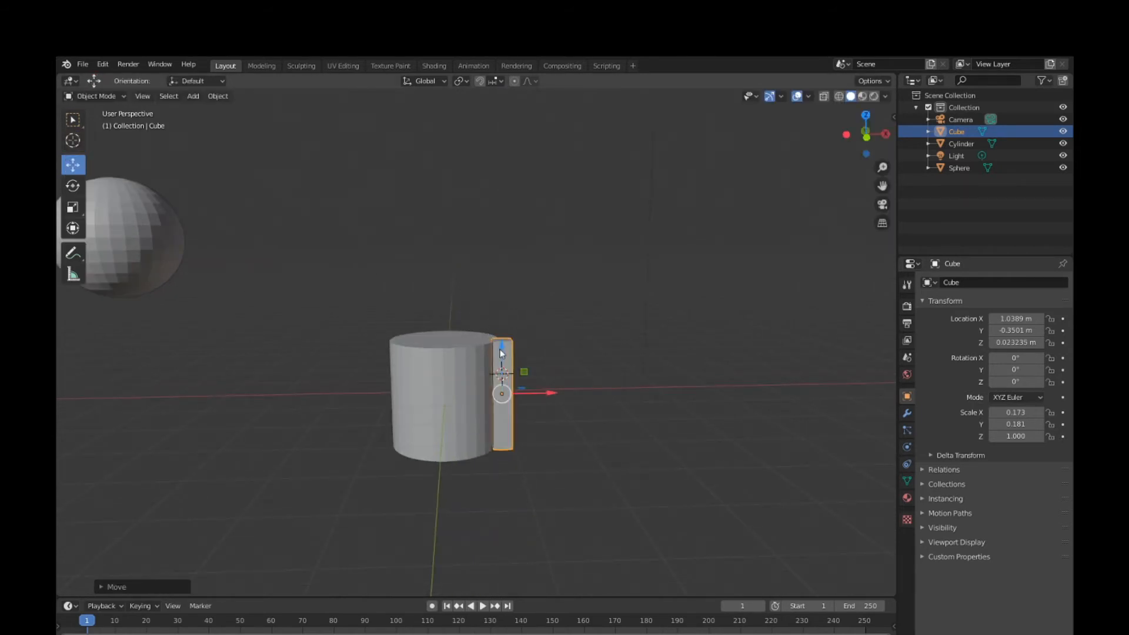
pyautogui.press('g')
pyautogui.press('x')
pyautogui.click(496, 330)
# - Delete the thin bar standing against the cylinder's side
pyautogui.moveTo(497, 331); pyautogui.dragTo(430, 332, button='middle')
pyautogui.scroll(2, 401, 328)
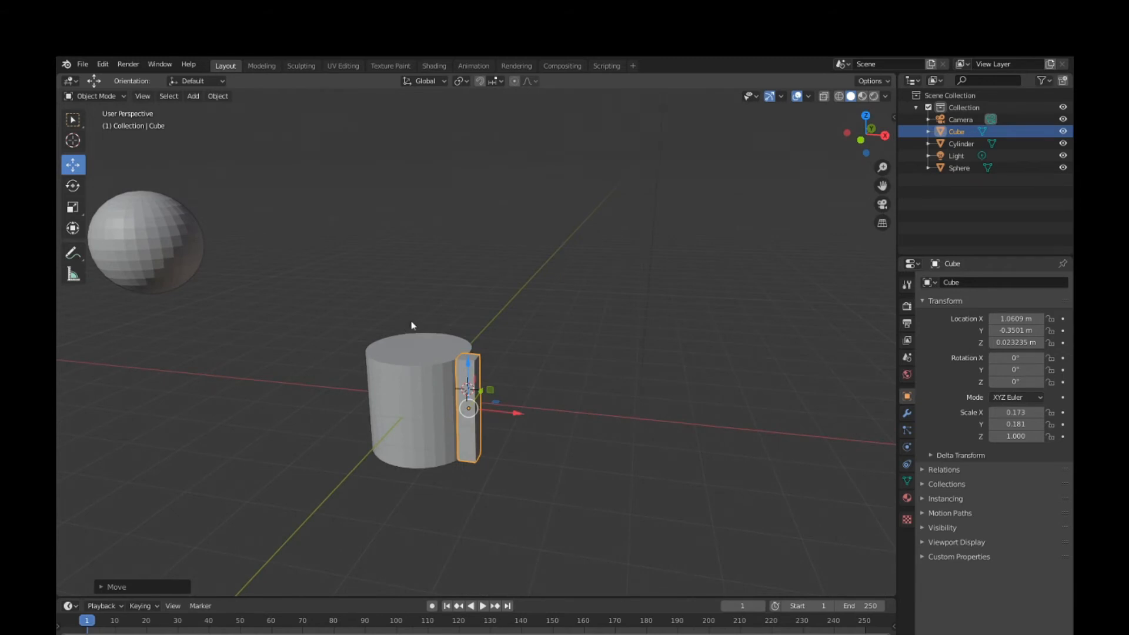
pyautogui.scroll(-4, 422, 318)
pyautogui.scroll(3, 423, 318)
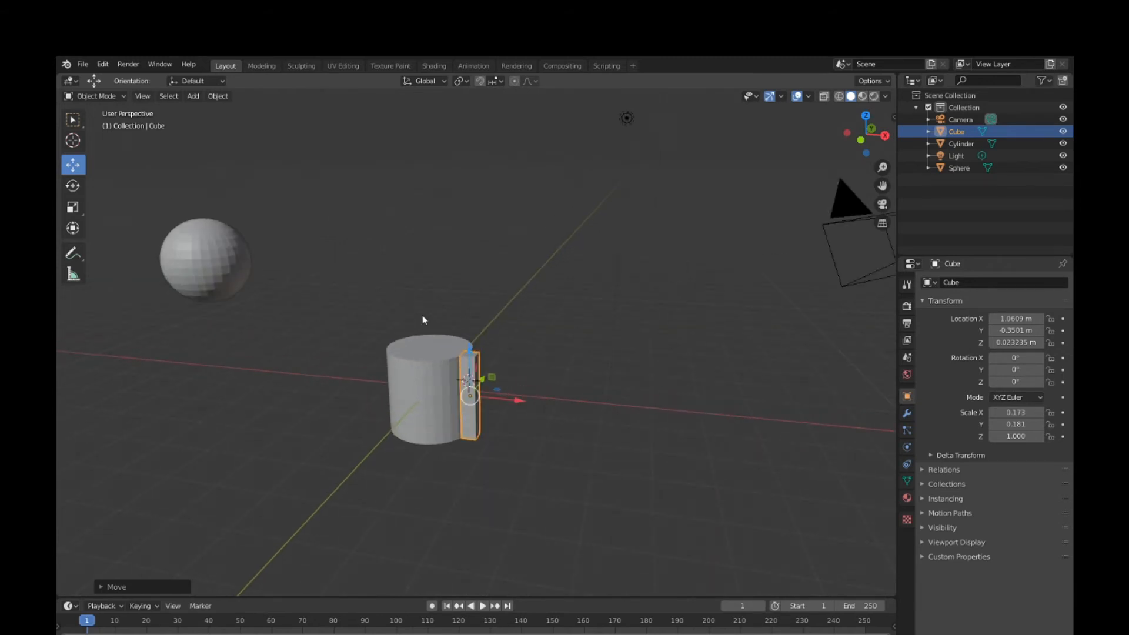
pyautogui.press('Delete')
# - Select the UV sphere and delete it, keeping the cylinder in the scene
pyautogui.scroll(-2, 450, 322)
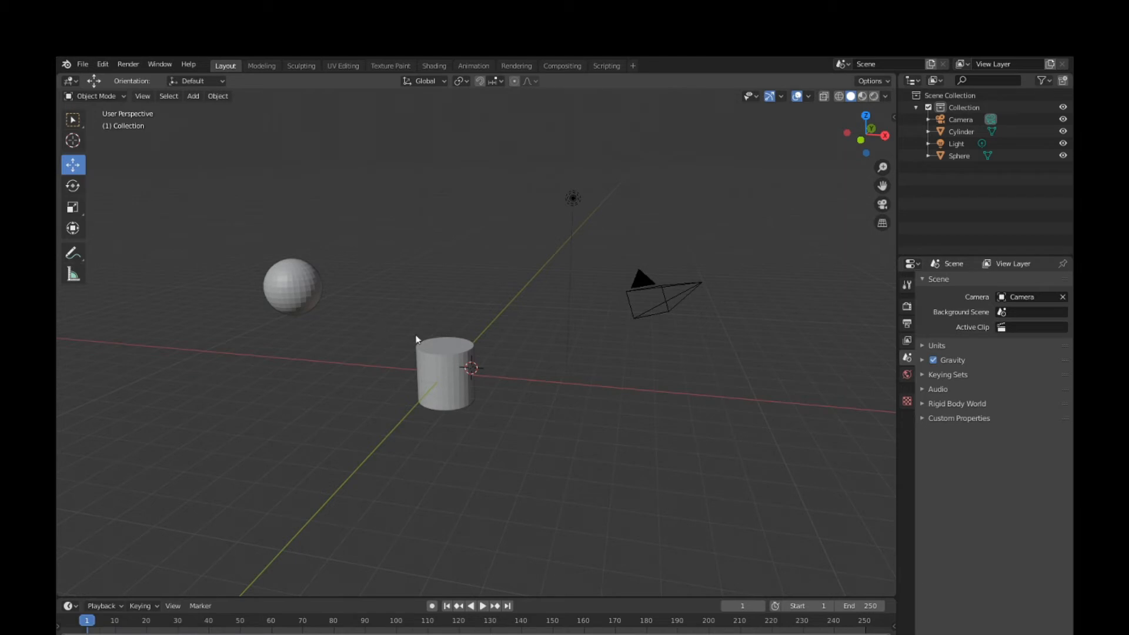
pyautogui.click(271, 274)
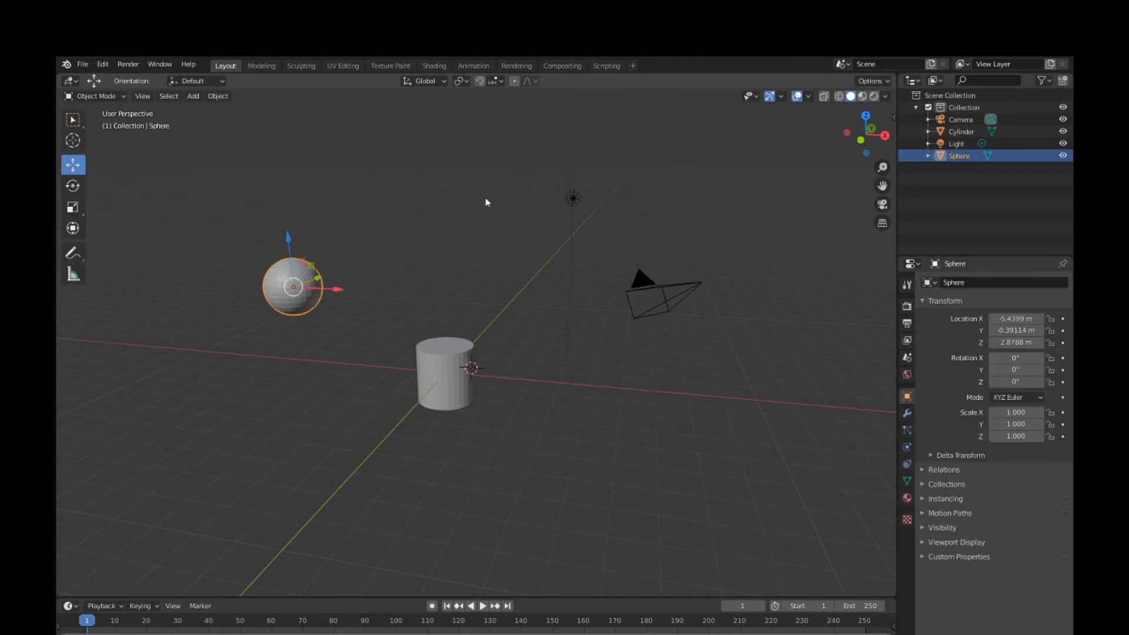
pyautogui.press('Delete')
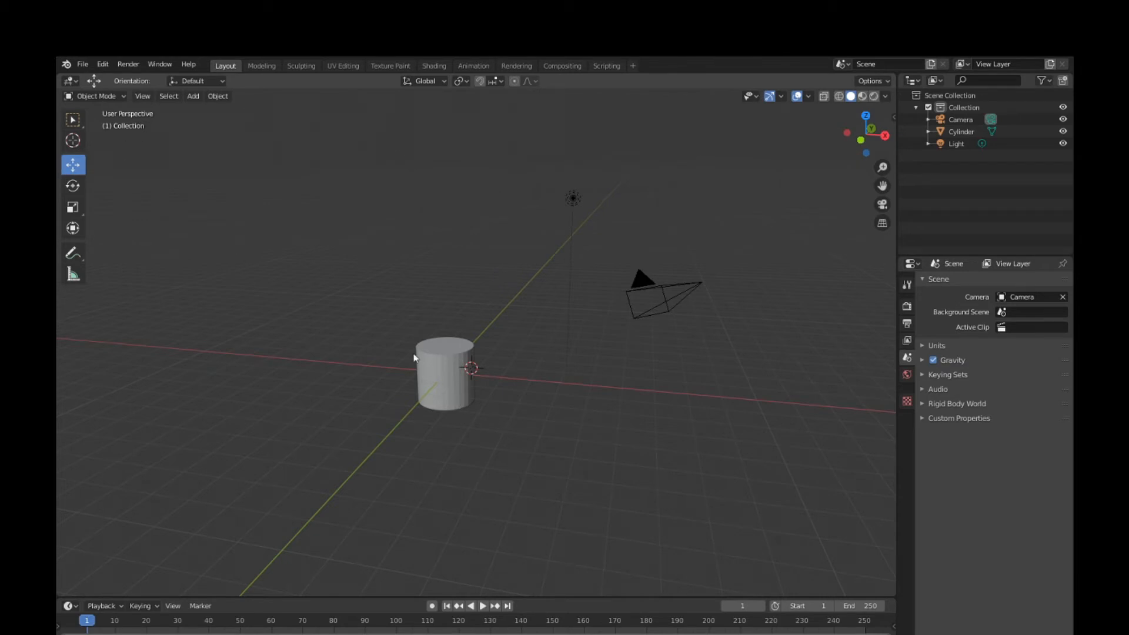
pyautogui.moveTo(412, 333); pyautogui.dragTo(428, 333, button='middle')
pyautogui.scroll(3, 427, 333)
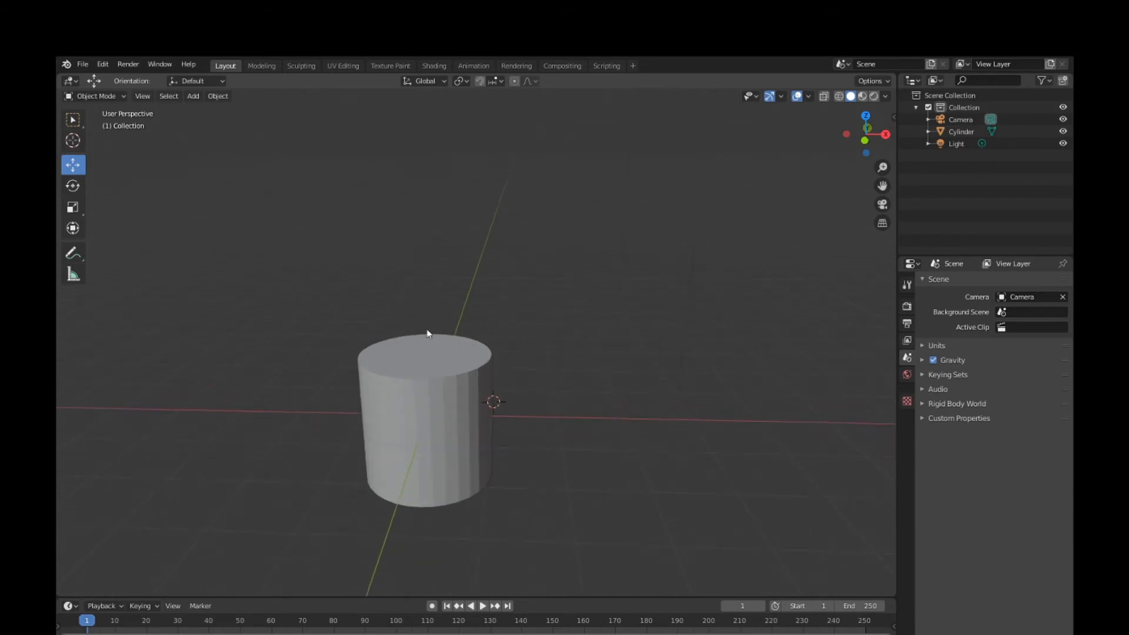
# - Select the cylinder and try moving it freely without an axis constraint
pyautogui.scroll(-2, 428, 334)
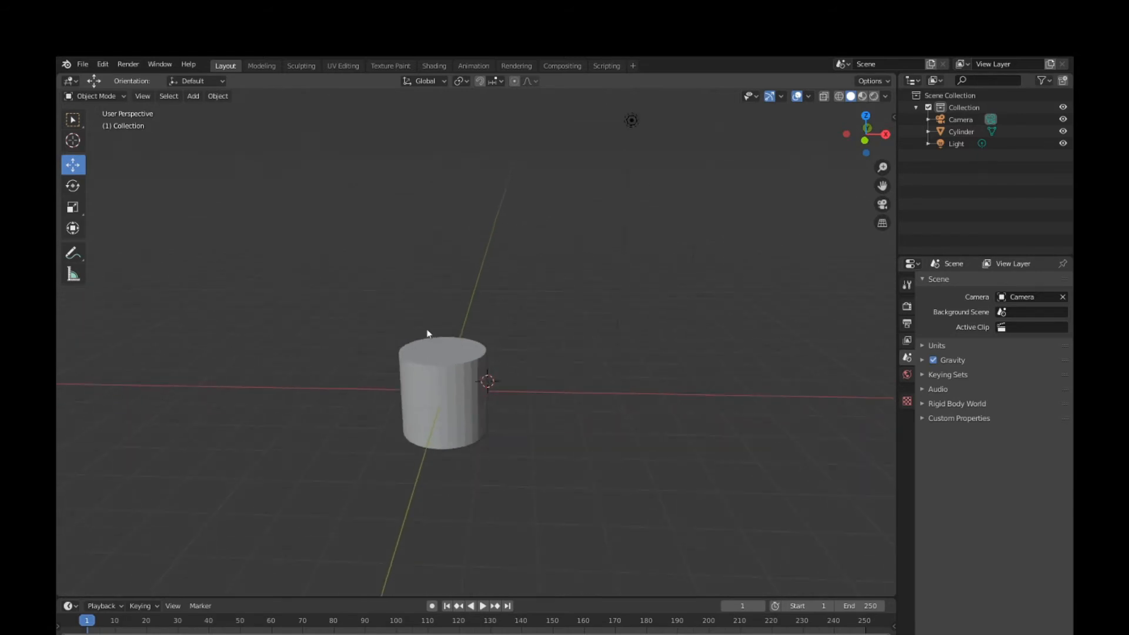
pyautogui.click(436, 321)
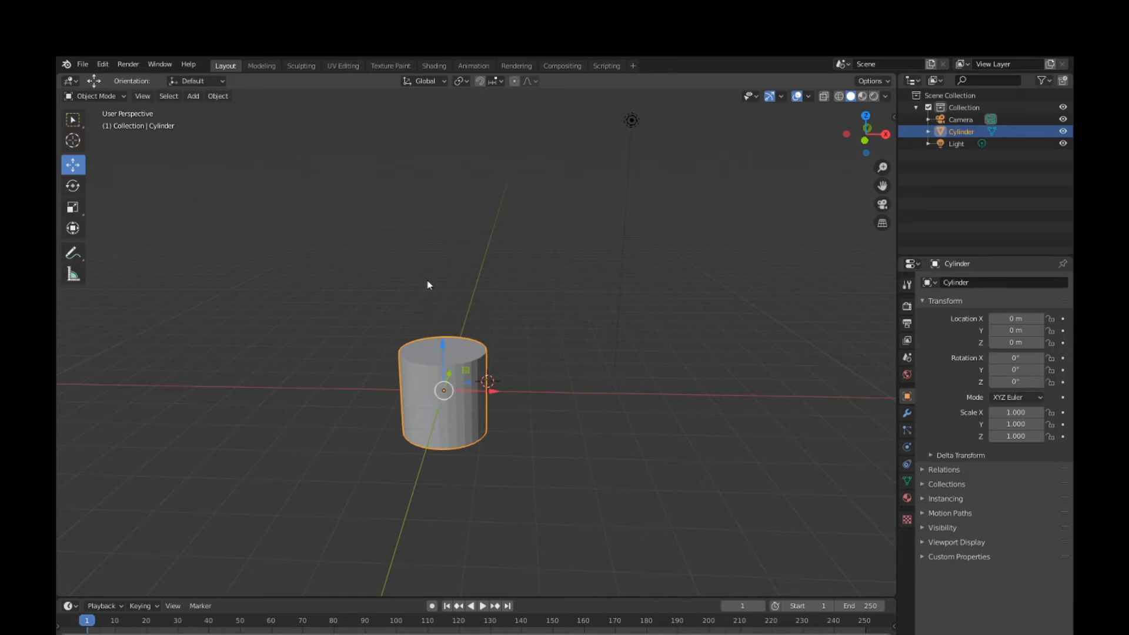
pyautogui.press('g')
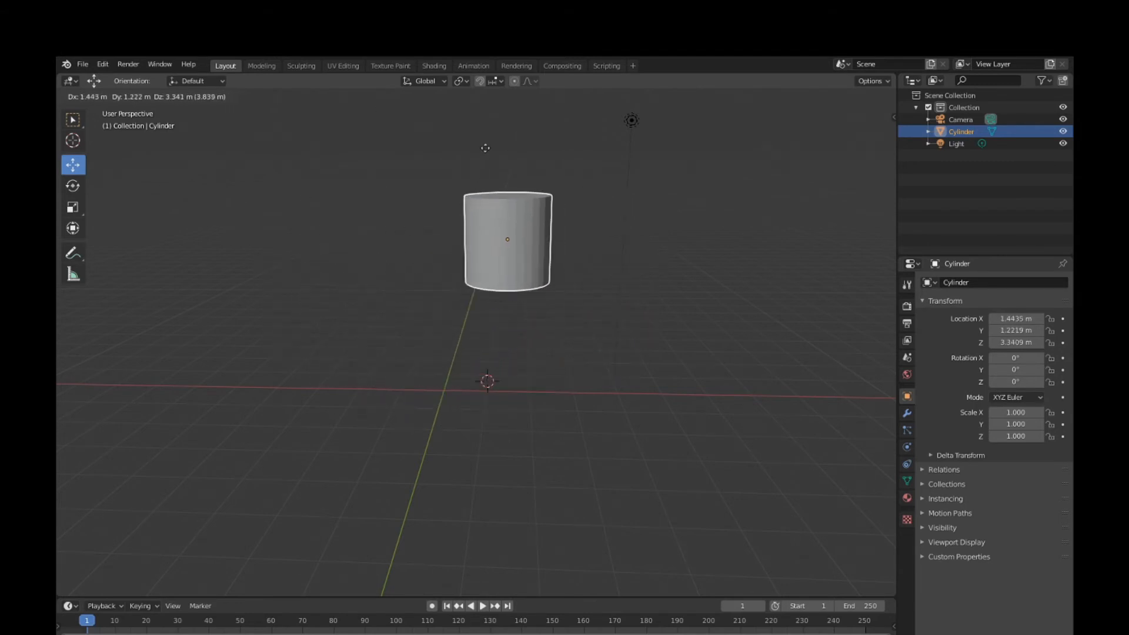
pyautogui.press('Escape')
# - Examine the cylinder and its surroundings from several angles and distances
pyautogui.moveTo(444, 263); pyautogui.dragTo(341, 340, button='middle')
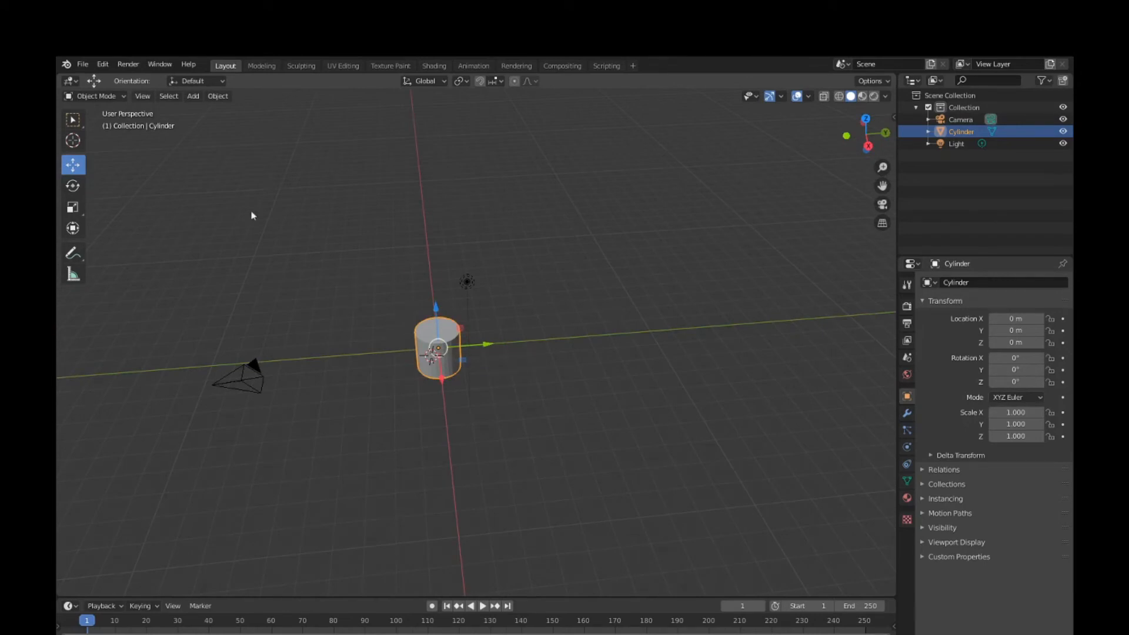
pyautogui.moveTo(308, 314); pyautogui.dragTo(418, 304, button='middle')
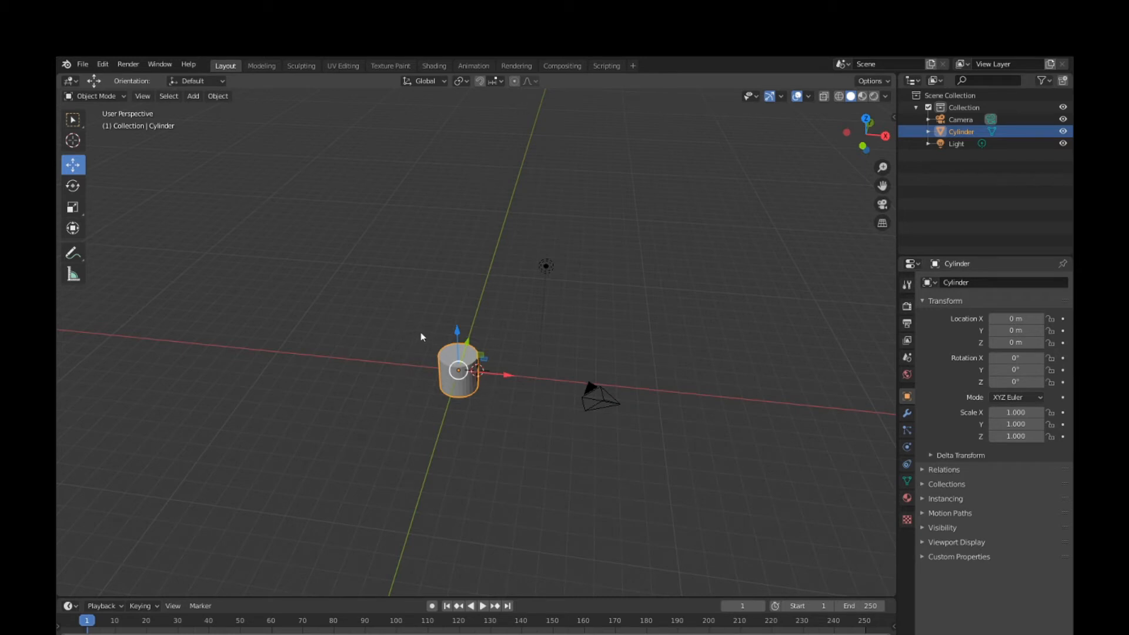
pyautogui.moveTo(424, 333); pyautogui.dragTo(460, 298, button='middle')
pyautogui.scroll(1, 460, 298)
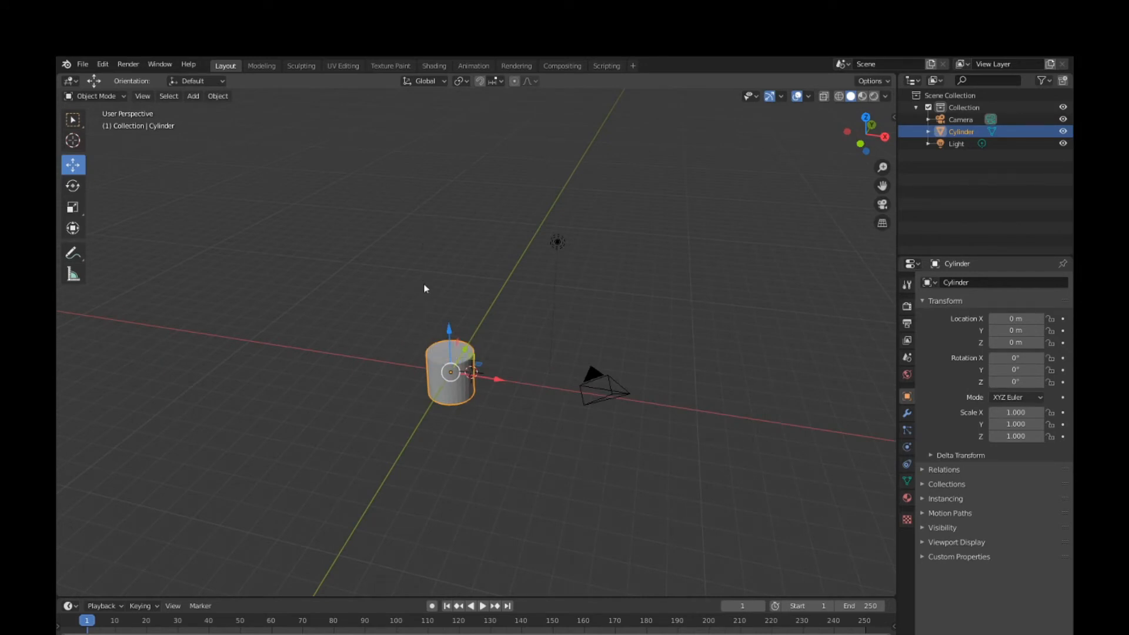
pyautogui.scroll(-1, 425, 305)
pyautogui.moveTo(428, 320); pyautogui.dragTo(424, 222, button='middle')
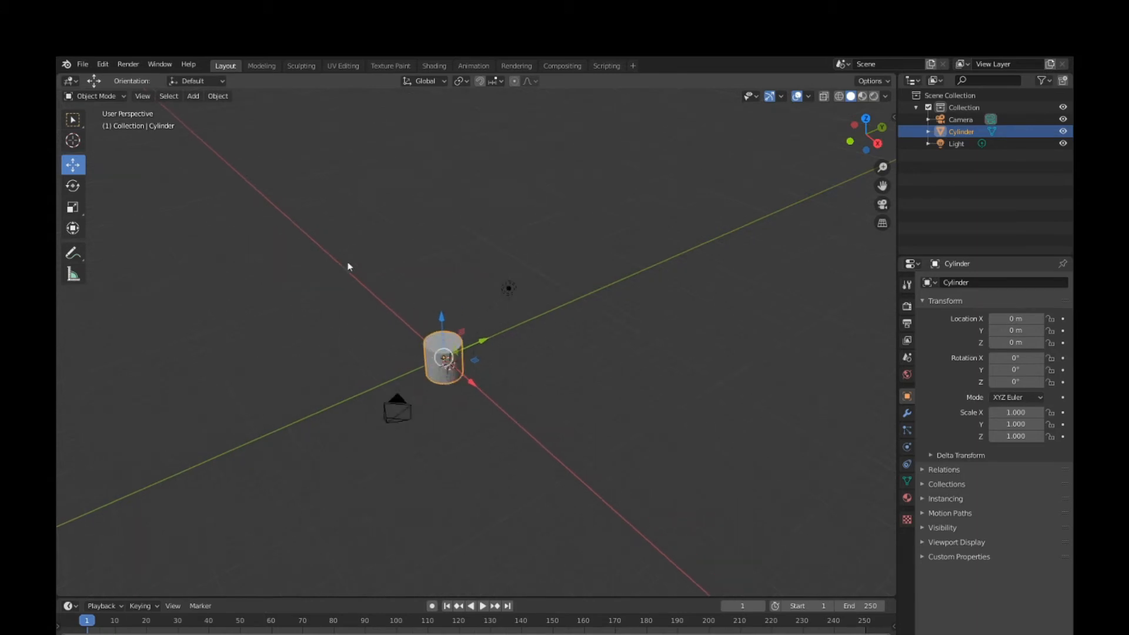
pyautogui.scroll(4, 348, 265)
pyautogui.moveTo(181, 244); pyautogui.dragTo(229, 233, button='middle')
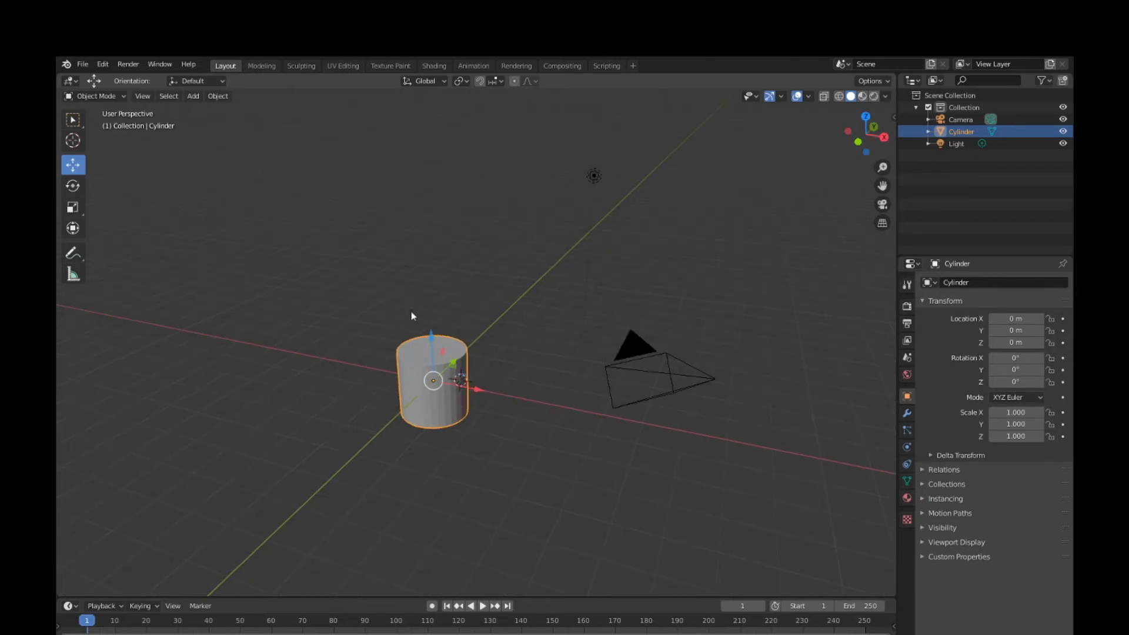
pyautogui.moveTo(412, 314); pyautogui.dragTo(373, 335, button='middle')
pyautogui.scroll(4, 372, 326)
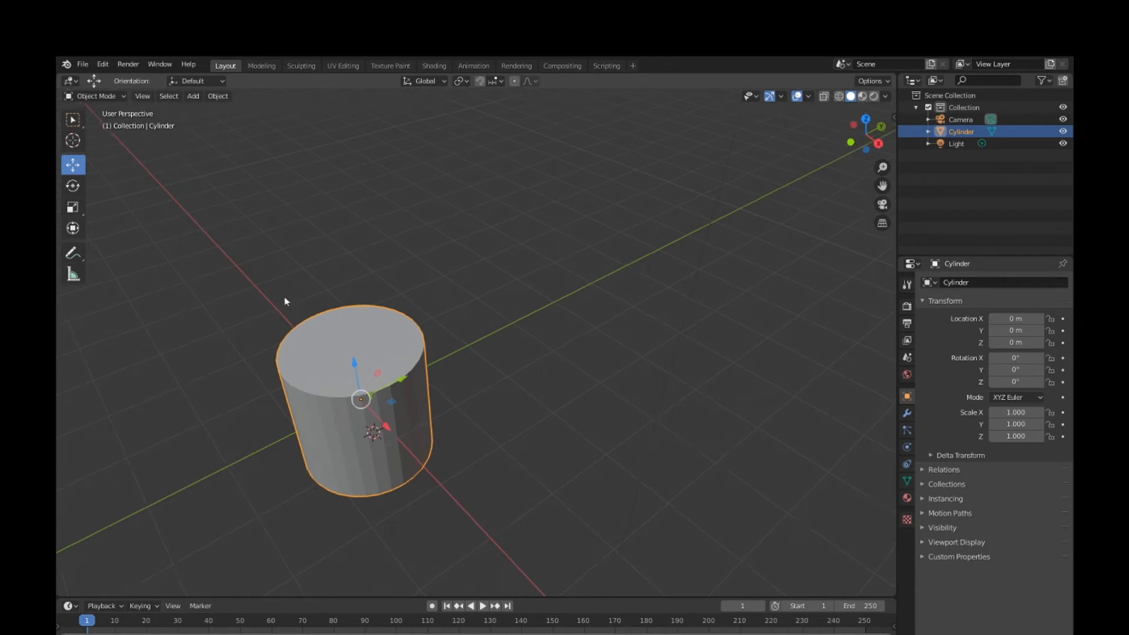
pyautogui.moveTo(284, 301); pyautogui.dragTo(310, 271, button='middle')
# - Switch to the Select Box tool and try moving the cylinder constrained to X, Z and Y, leaving it in place
pyautogui.press('w')
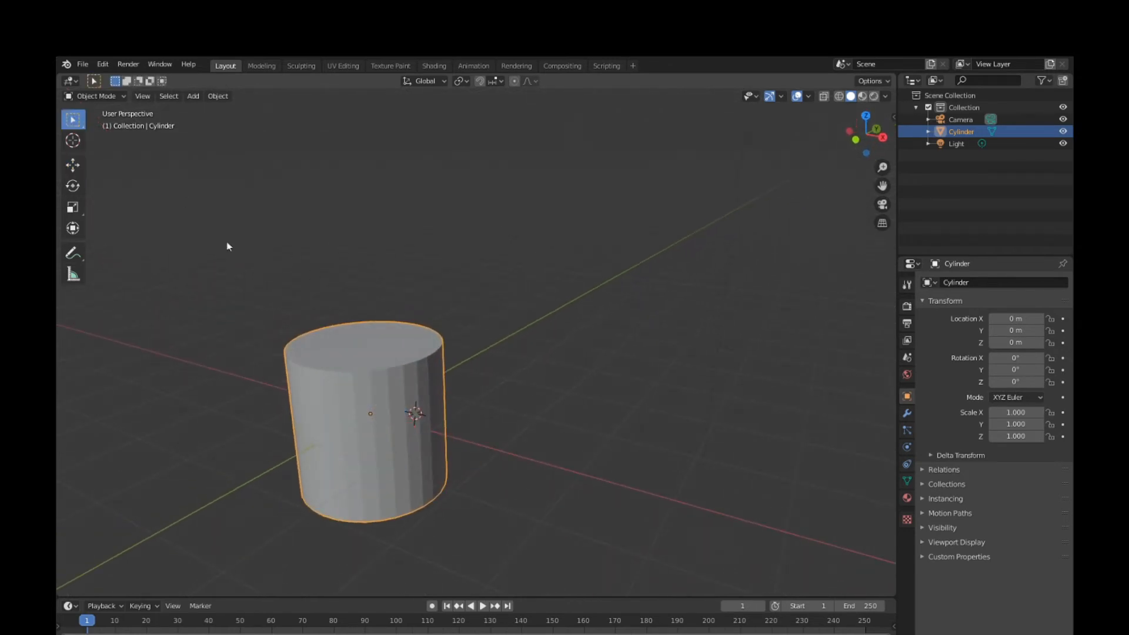
pyautogui.scroll(-2, 356, 341)
pyautogui.moveTo(348, 334); pyautogui.dragTo(394, 346, button='middle')
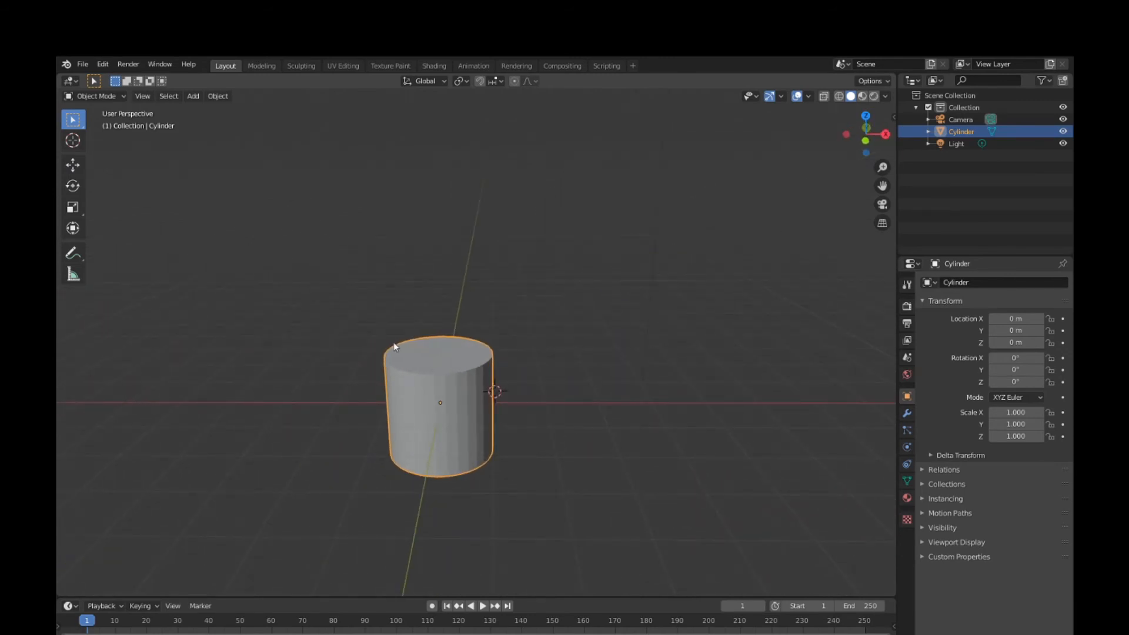
pyautogui.press('g')
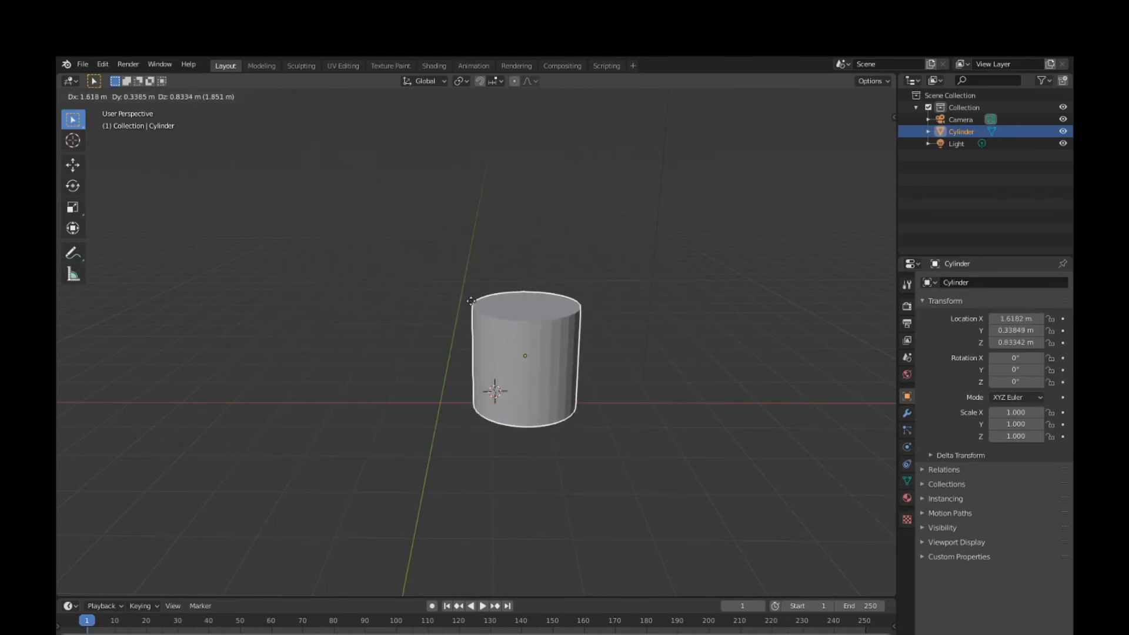
pyautogui.press('x')
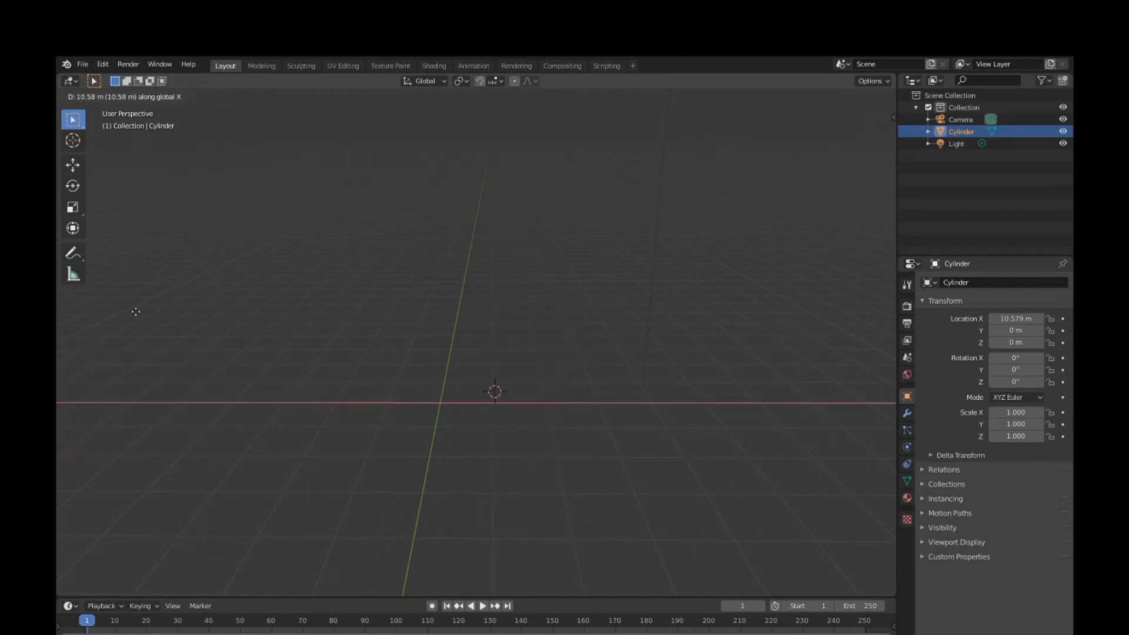
pyautogui.press('z')
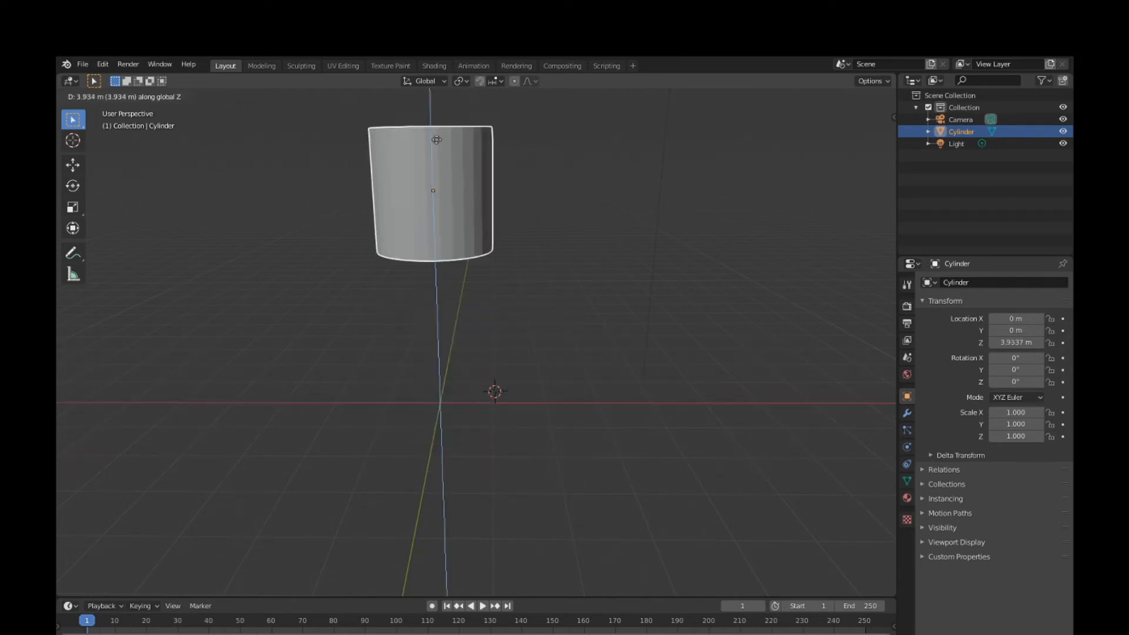
pyautogui.press('y')
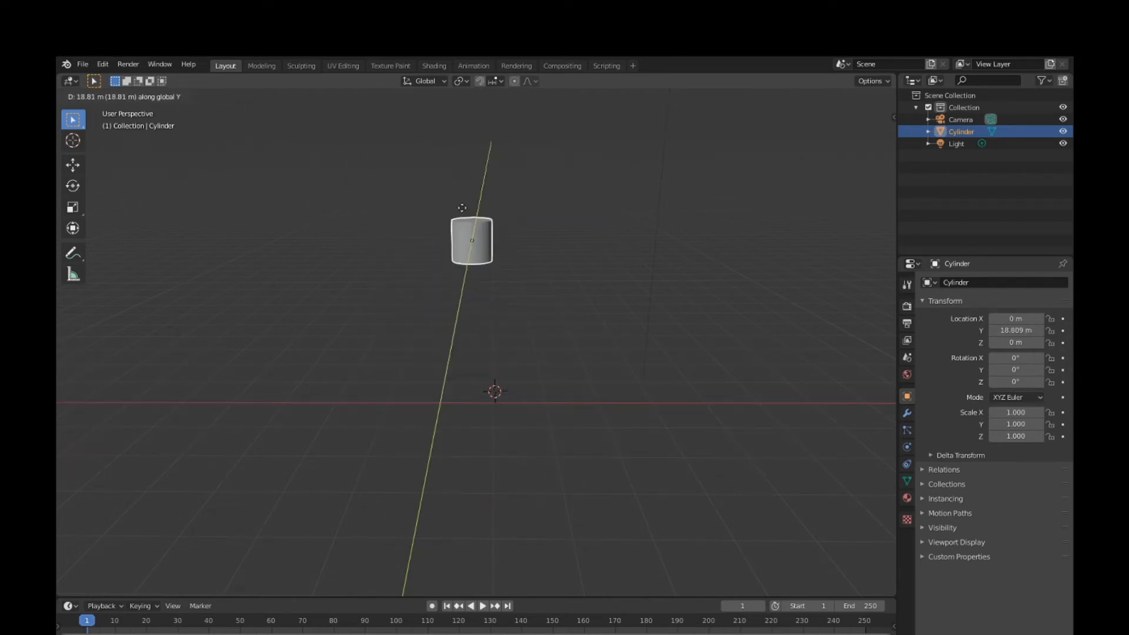
pyautogui.press('Escape')
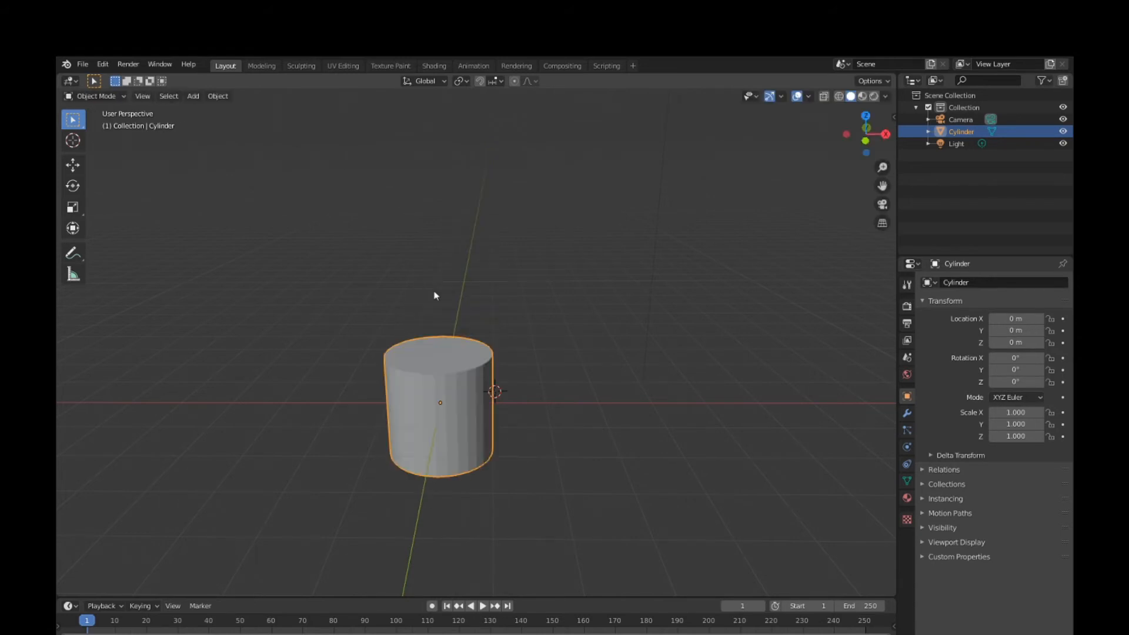
pyautogui.scroll(-3, 408, 318)
pyautogui.moveTo(408, 318)
pyautogui.mouseDown(button='middle')
pyautogui.moveTo(464, 341)
pyautogui.moveTo(362, 352)
pyautogui.moveTo(356, 330)
pyautogui.moveTo(433, 305)
pyautogui.moveTo(411, 343)
pyautogui.moveTo(394, 322)
pyautogui.mouseUp(button='middle')
pyautogui.scroll(3, 363, 351)
pyautogui.scroll(-3, 362, 349)
pyautogui.scroll(2, 363, 348)
pyautogui.scroll(-2, 395, 322)
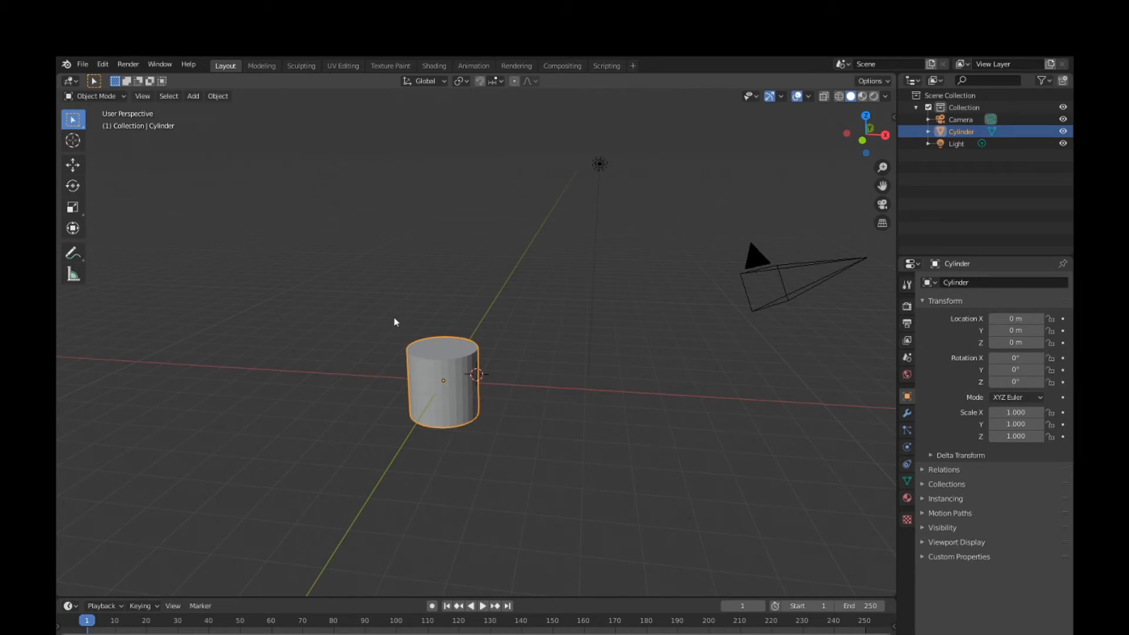
pyautogui.scroll(2, 395, 321)
pyautogui.scroll(-4, 394, 322)
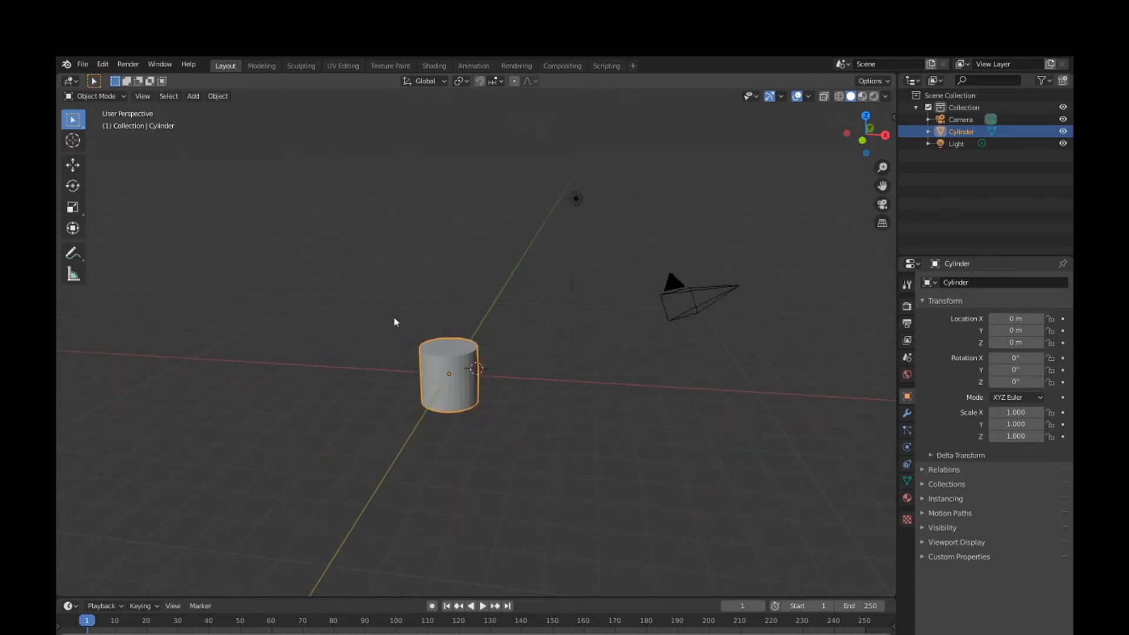
pyautogui.scroll(-2, 395, 321)
pyautogui.scroll(3, 395, 322)
pyautogui.scroll(-1, 394, 322)
# - Scale the cylinder along Z to about -4.766 to stretch it into a tall column
pyautogui.press('s')
pyautogui.press('z')
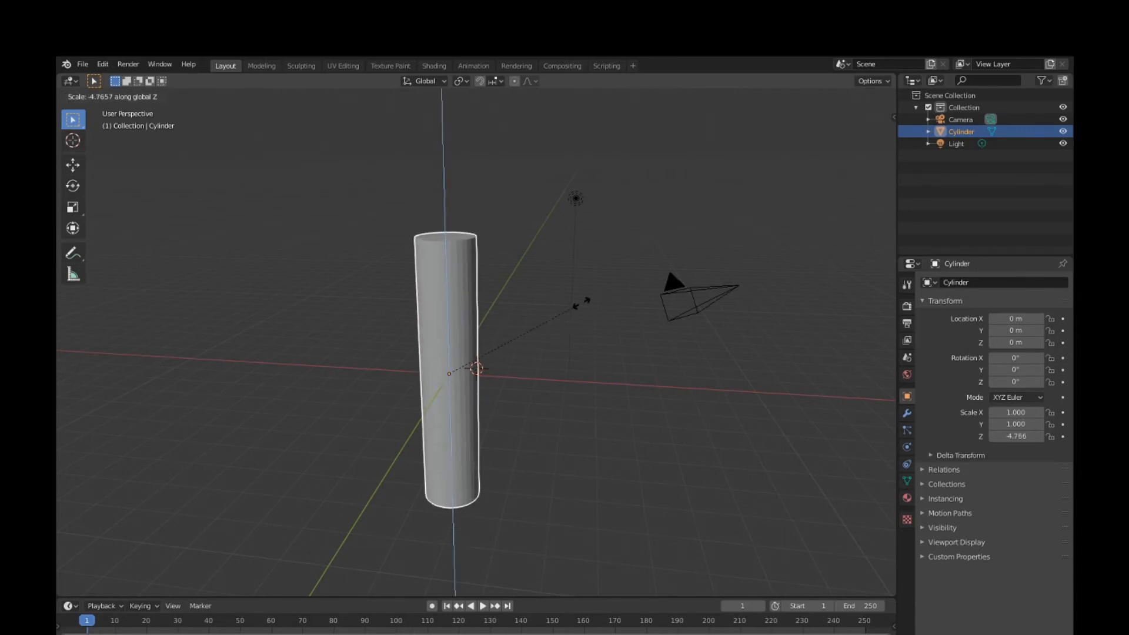
pyautogui.click(581, 303)
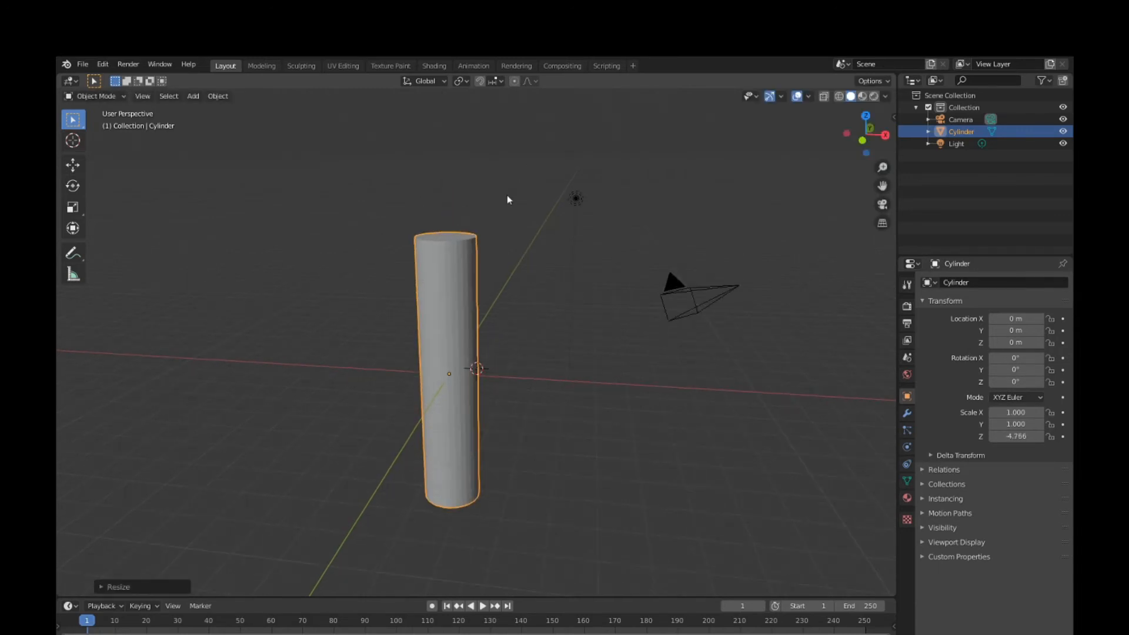
# - Move the tall cylinder along Y to about 51.848 m and along X to about -19.58 m
pyautogui.press('g')
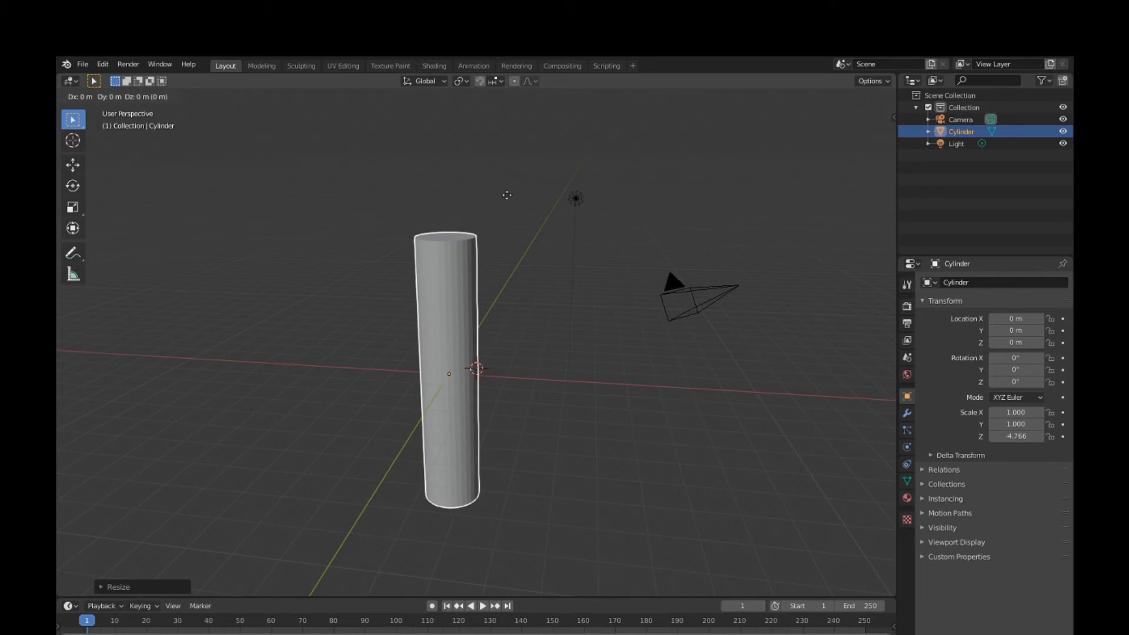
pyautogui.press('y')
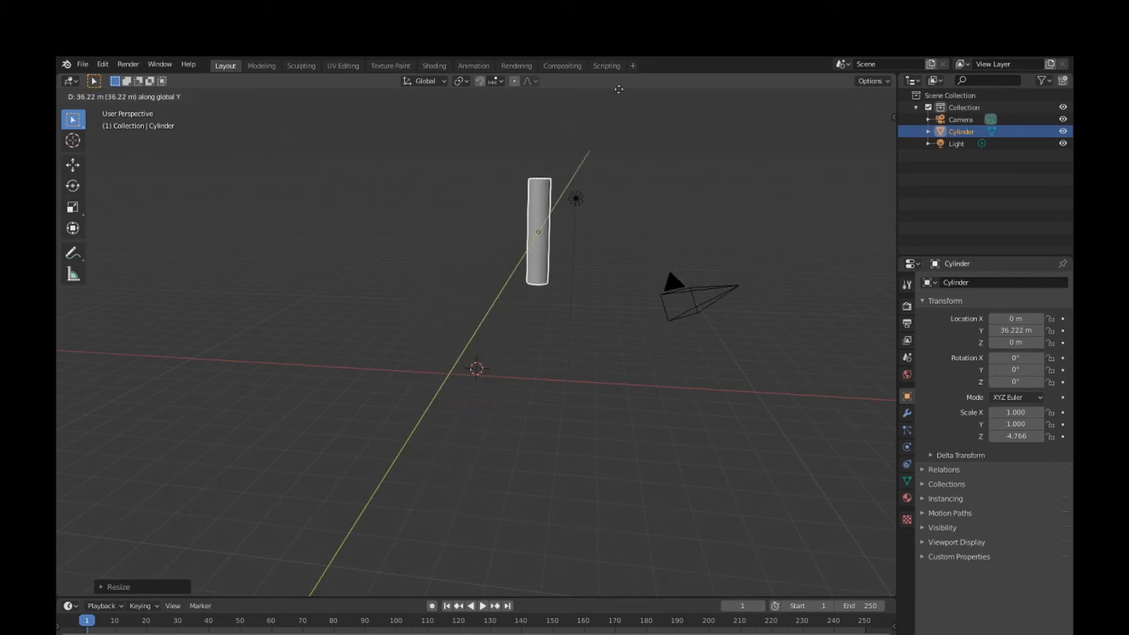
pyautogui.click(627, 518)
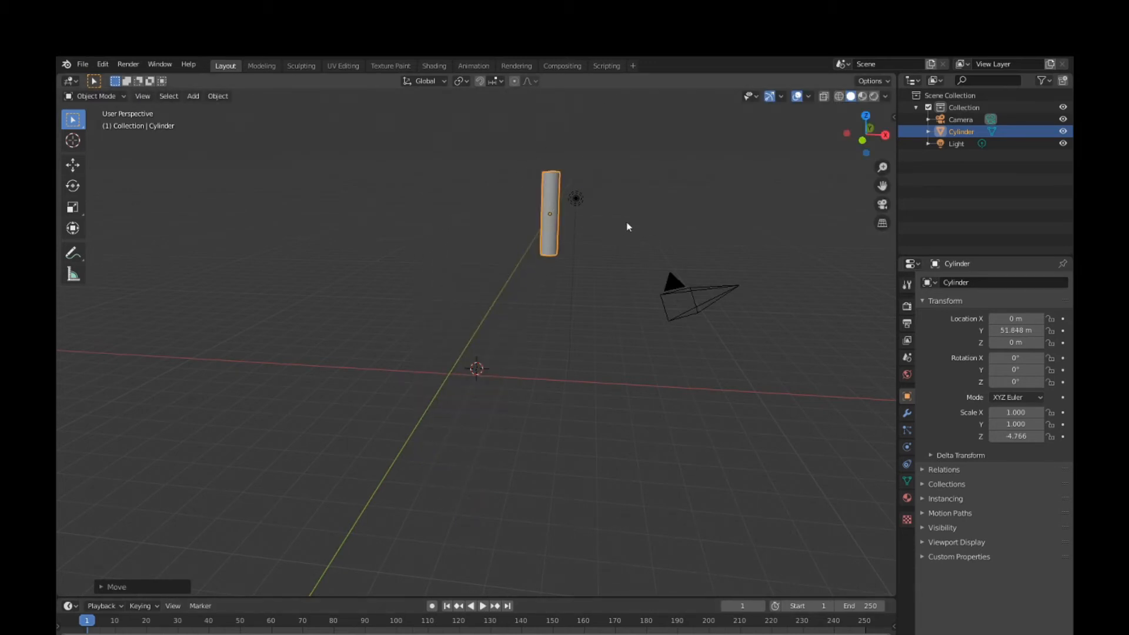
pyautogui.press('g')
pyautogui.press('x')
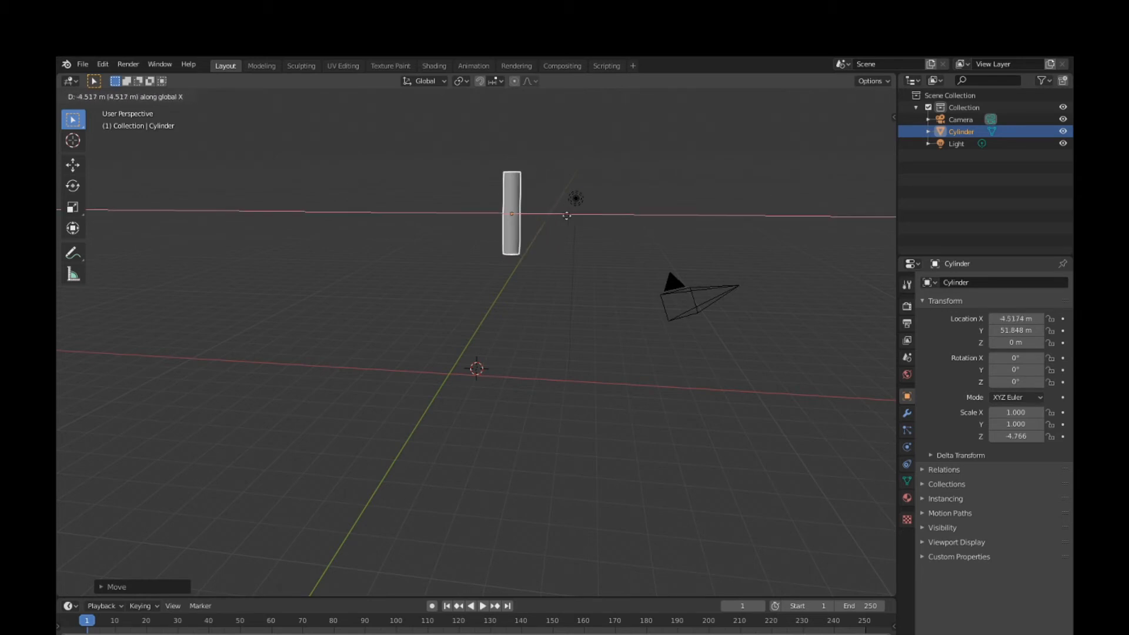
pyautogui.click(460, 220)
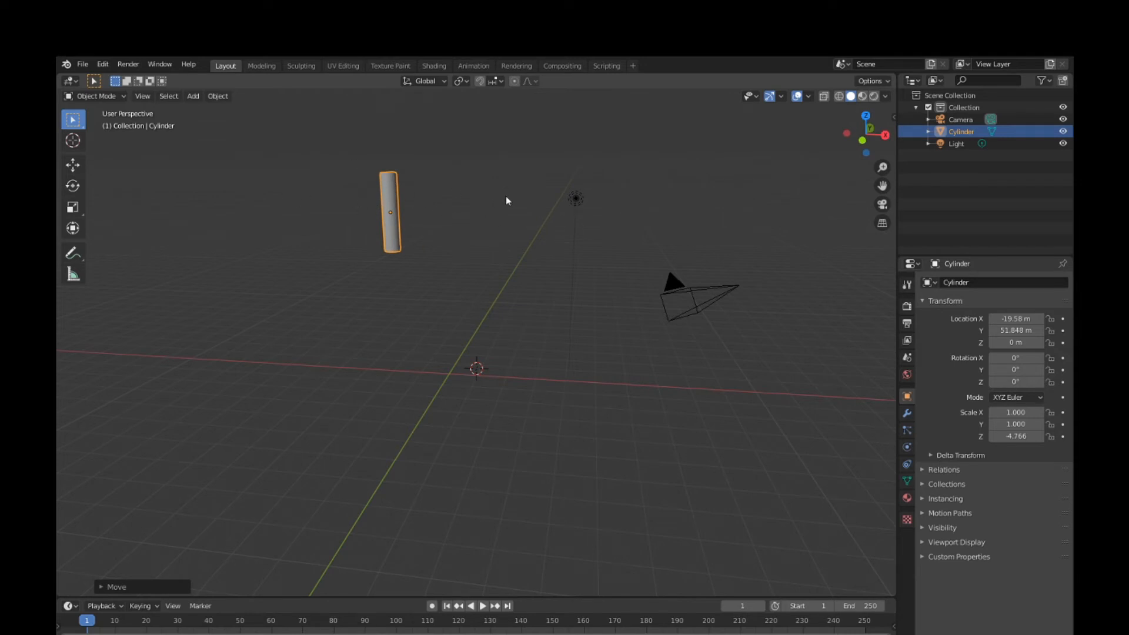
# - Undo the cylinder's X move, Y move and Z scaling
pyautogui.hotkey('ctrl', 'z')
pyautogui.hotkey('ctrl', 'z')
pyautogui.hotkey('ctrl', 'z')
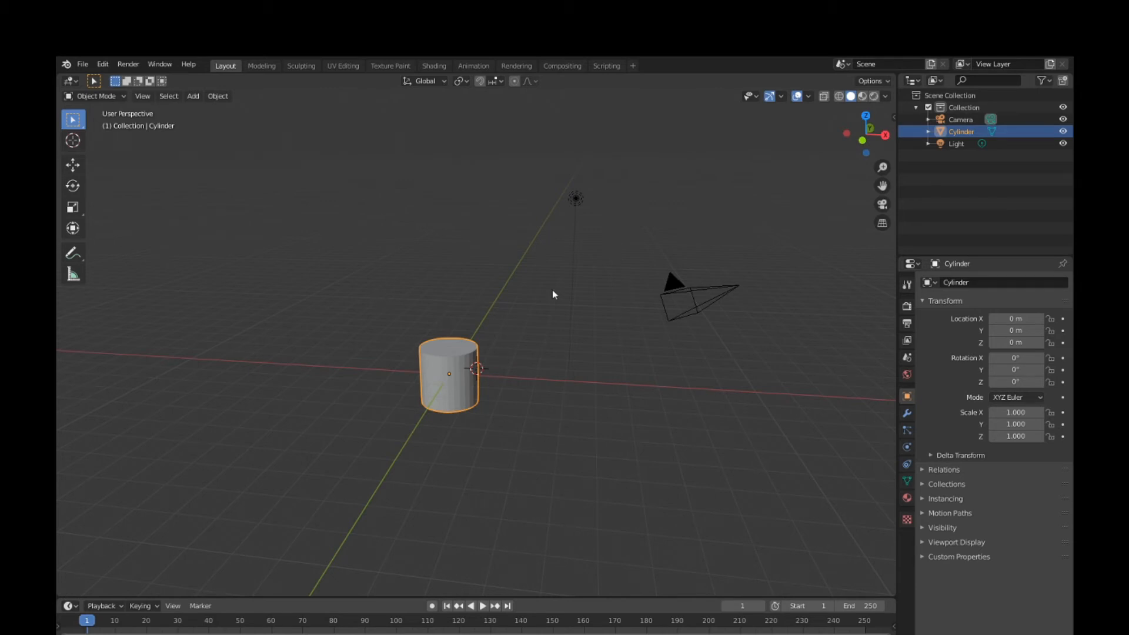
# - Activate the Move tool and move the cylinder along X to about -1.998 m and along Z to about 1.973 m
pyautogui.click(74, 156)
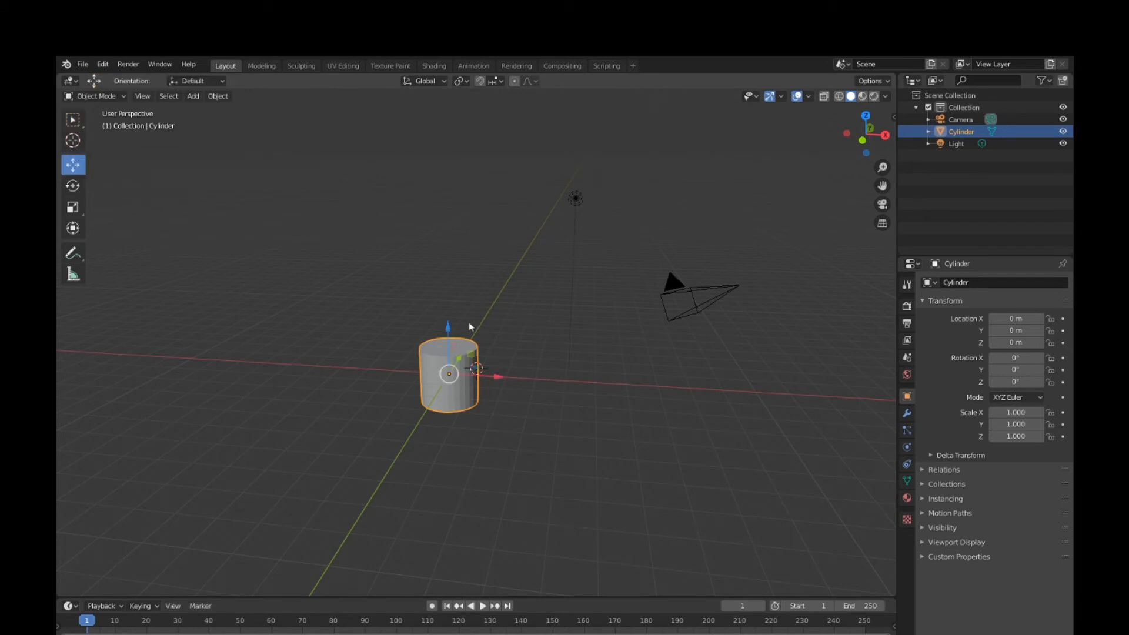
pyautogui.press('g')
pyautogui.press('x')
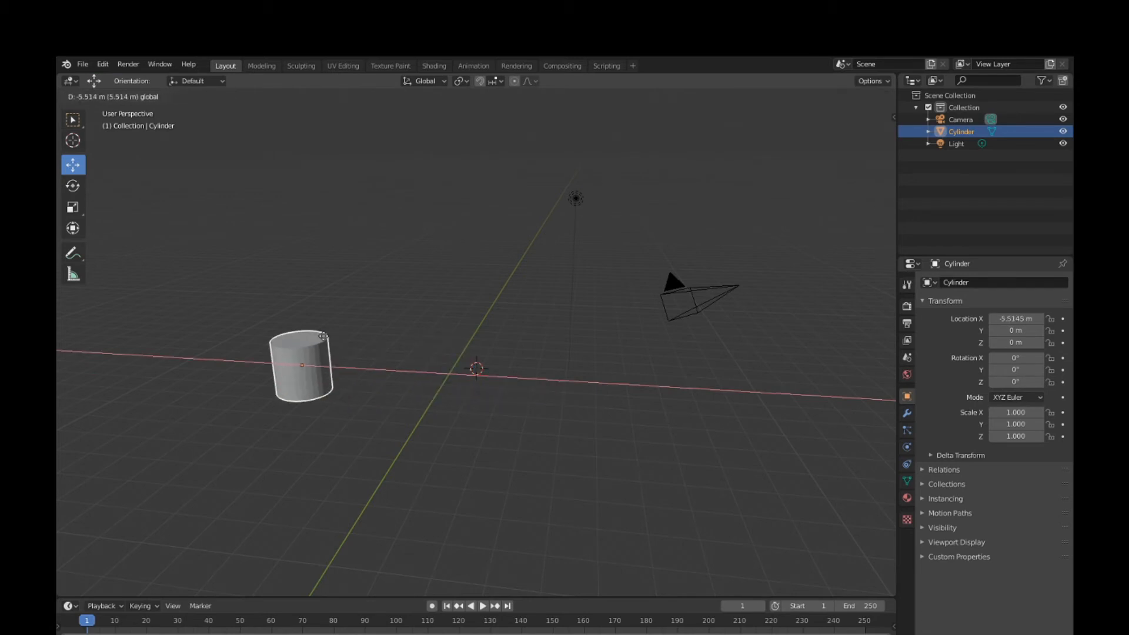
pyautogui.click(403, 331)
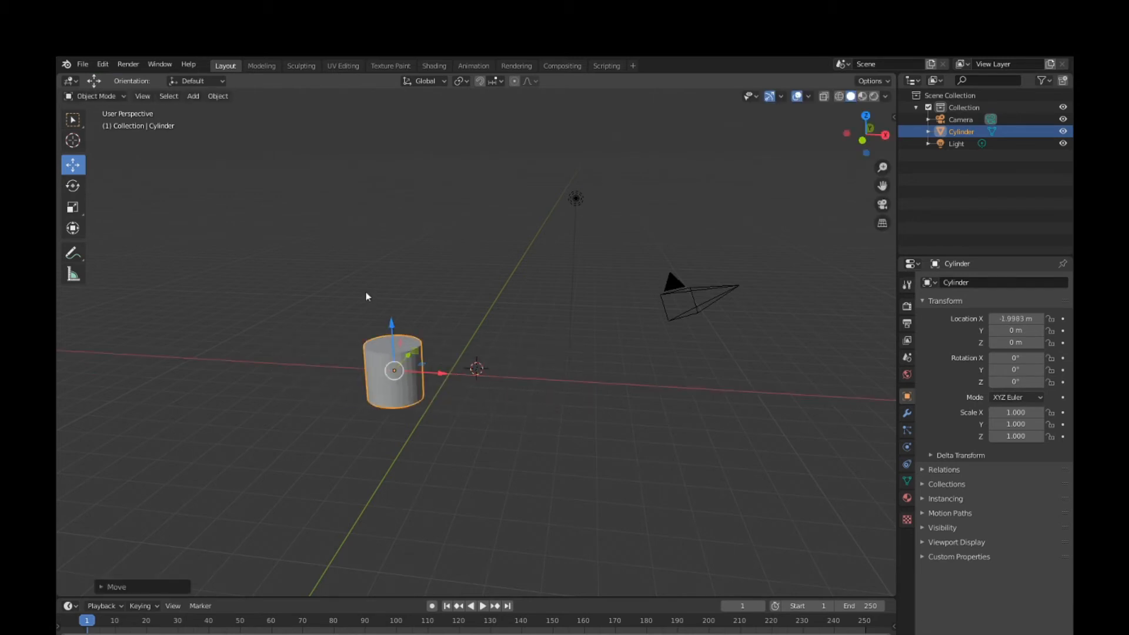
pyautogui.press('g')
pyautogui.press('z')
pyautogui.click(355, 244)
# - Move the raised cylinder along Y to about 0.787 m
pyautogui.moveTo(284, 284); pyautogui.dragTo(296, 304, button='middle')
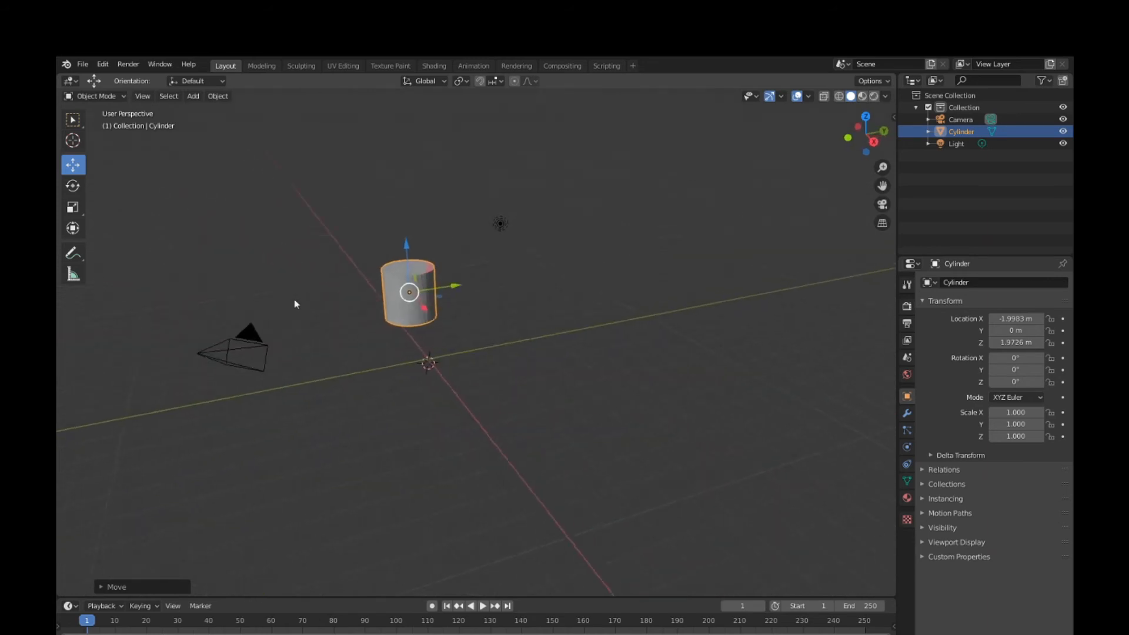
pyautogui.scroll(3, 295, 304)
pyautogui.press('g')
pyautogui.press('y')
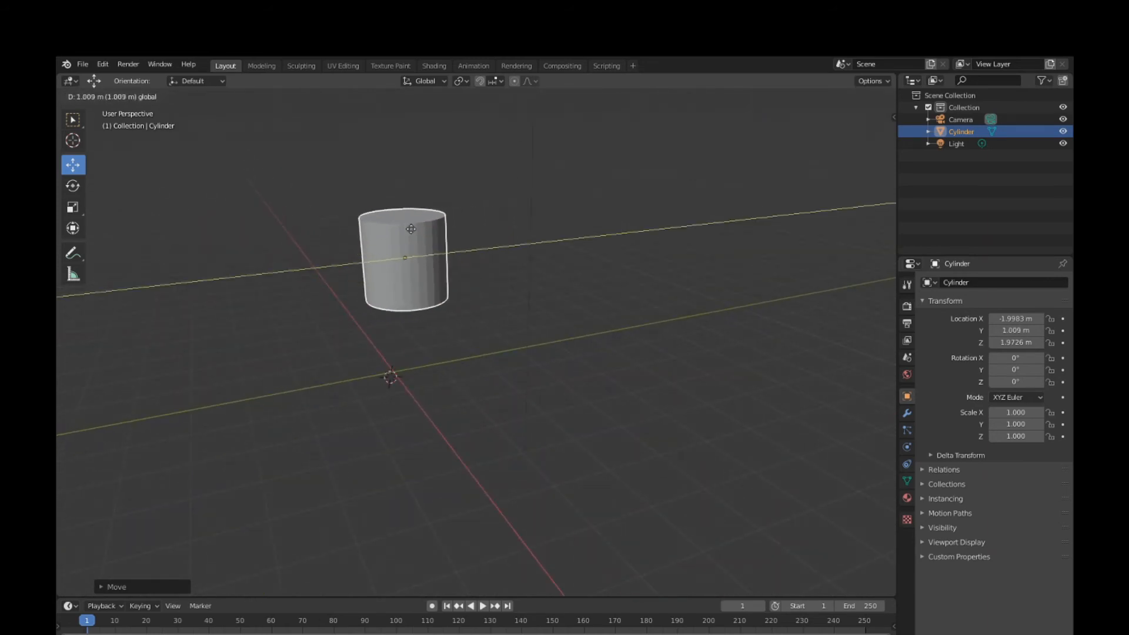
pyautogui.click(405, 234)
# - Reposition the cylinder with the Move gizmo to about X -1.542 m, Y 0.683 m, Z 1.939 m
pyautogui.scroll(2, 381, 227)
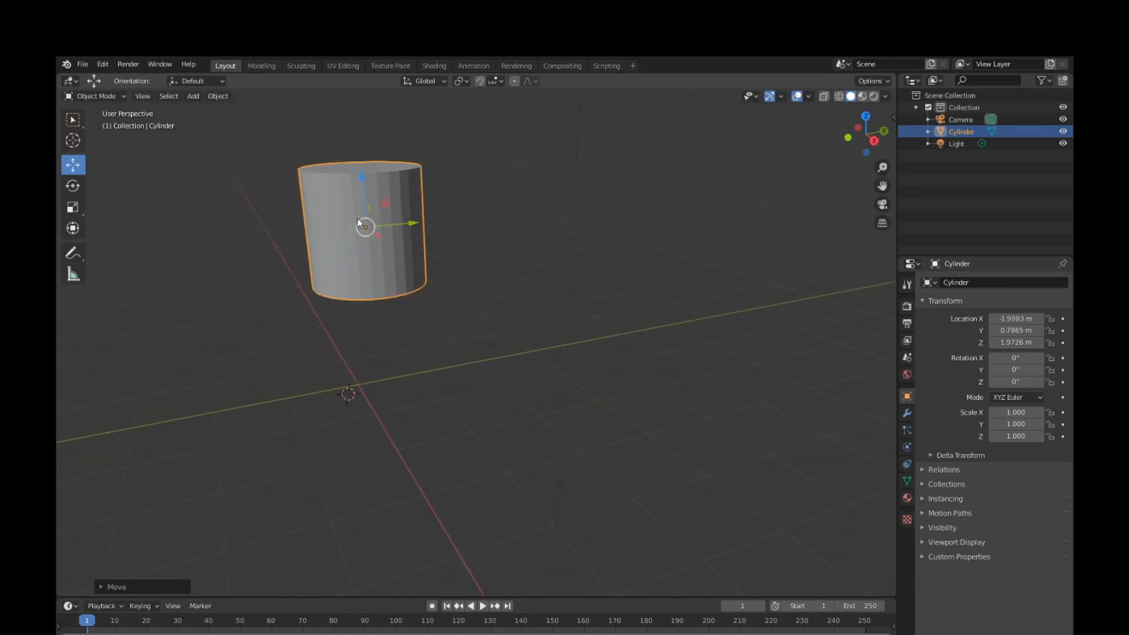
pyautogui.moveTo(357, 223); pyautogui.dragTo(324, 193, button='middle')
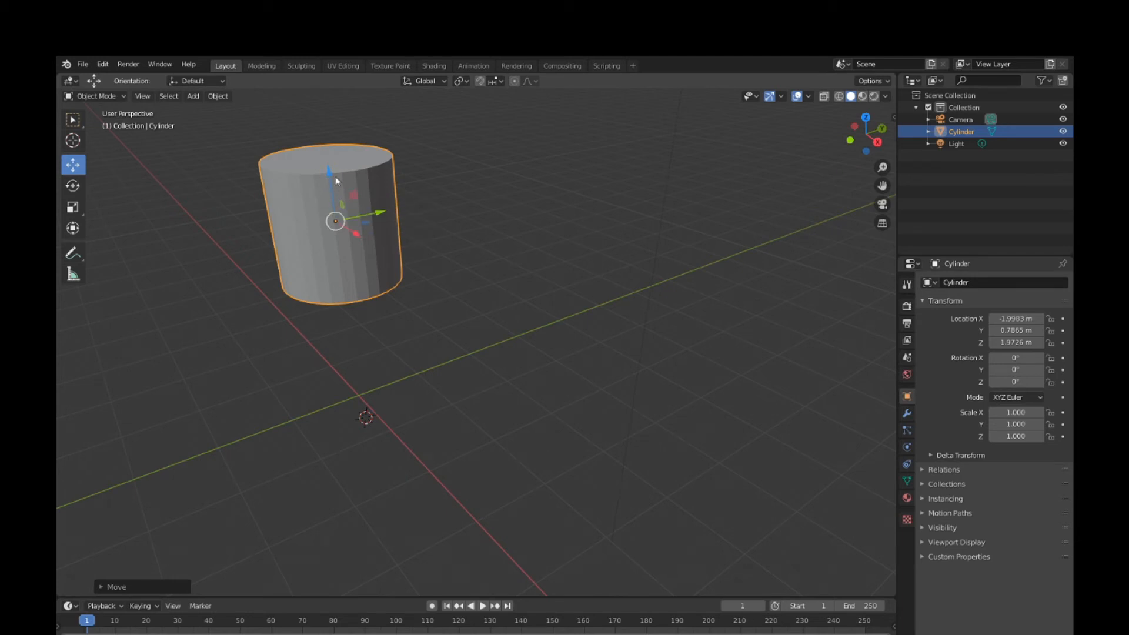
pyautogui.moveTo(328, 179)
pyautogui.mouseDown()
pyautogui.moveTo(417, 133)
pyautogui.moveTo(343, 179)
pyautogui.moveTo(380, 217)
pyautogui.moveTo(257, 220)
pyautogui.moveTo(317, 192)
pyautogui.moveTo(350, 193)
pyautogui.moveTo(351, 163)
pyautogui.moveTo(275, 247)
pyautogui.moveTo(322, 229)
pyautogui.moveTo(254, 203)
pyautogui.moveTo(327, 196)
pyautogui.mouseUp()
pyautogui.moveTo(290, 181); pyautogui.dragTo(362, 351, button='middle')
pyautogui.scroll(2, 347, 283)
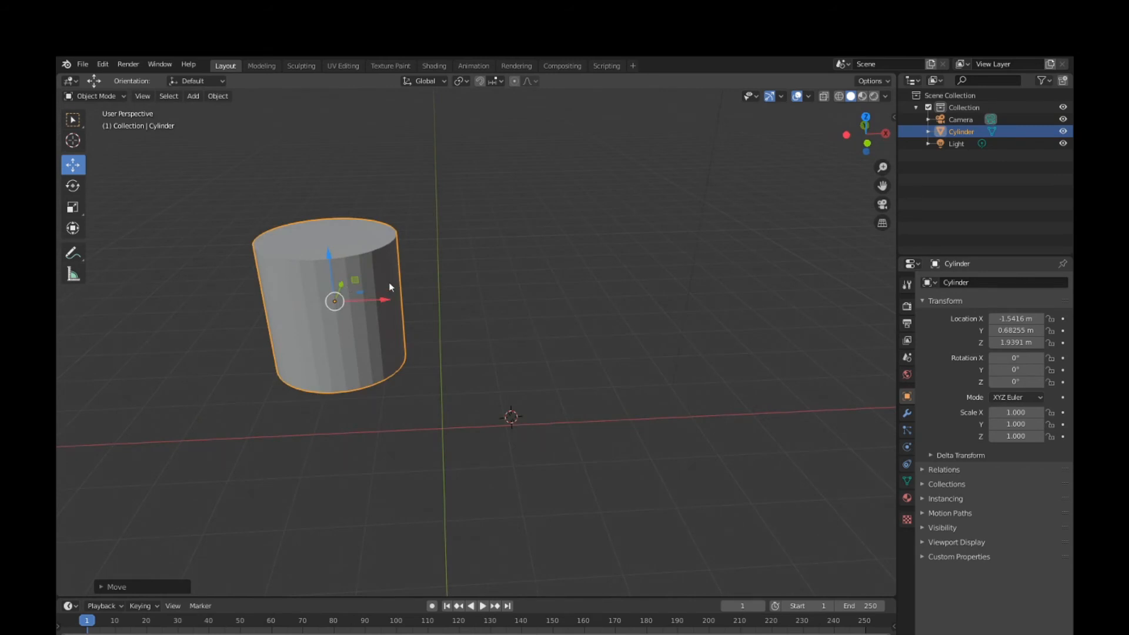
# - Try rotating the cylinder freely and about the global X, Y and Z axes in turn
pyautogui.press('r')
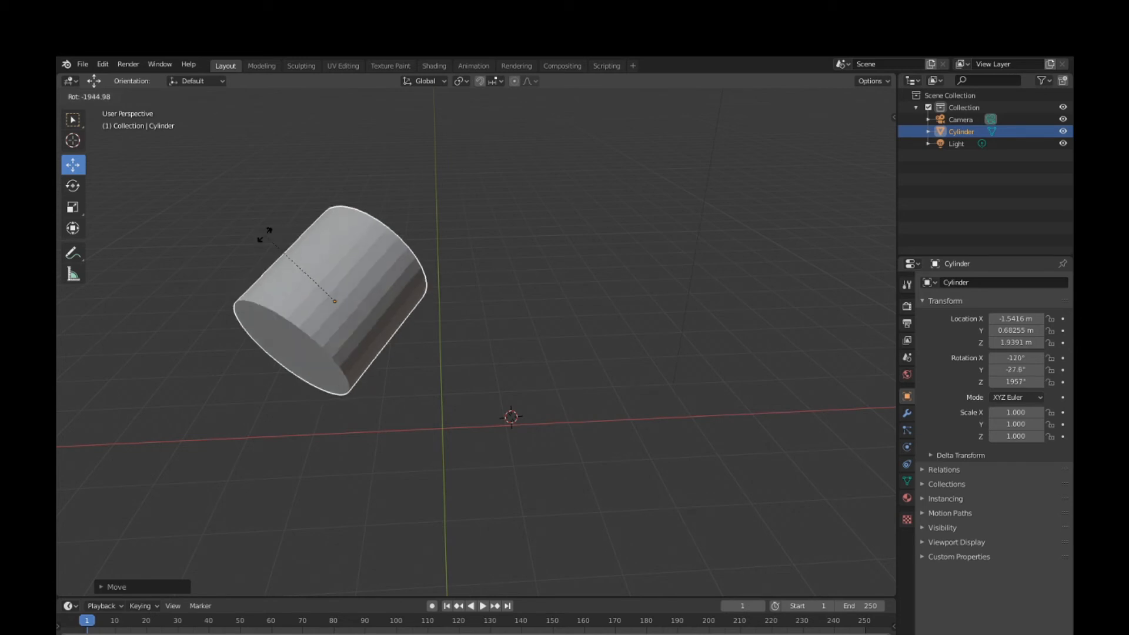
pyautogui.press('x')
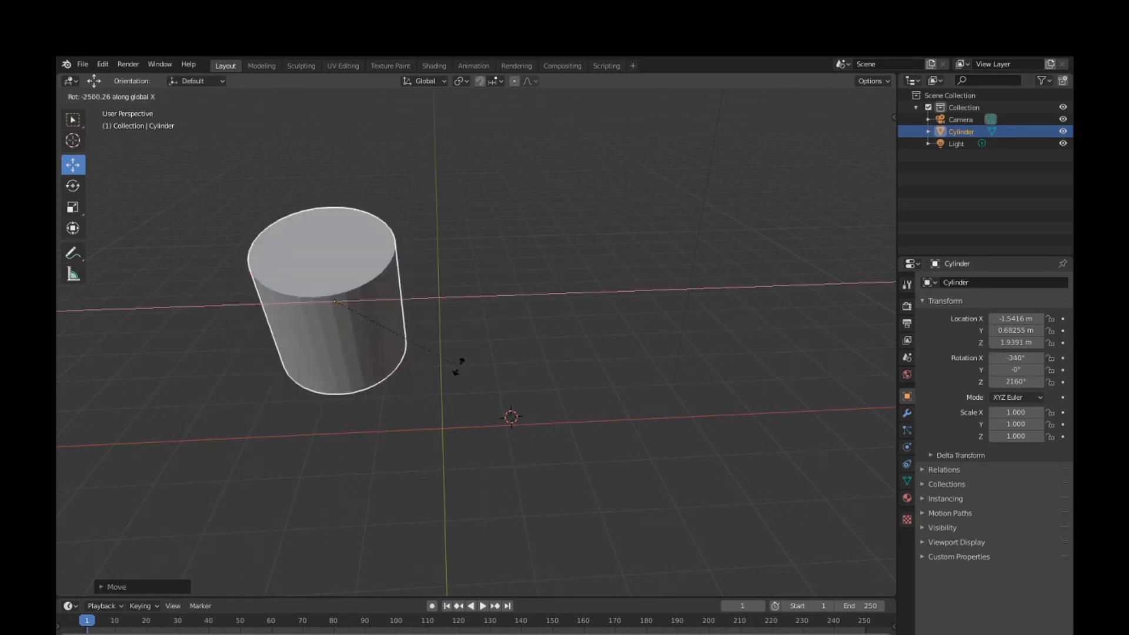
pyautogui.press('y')
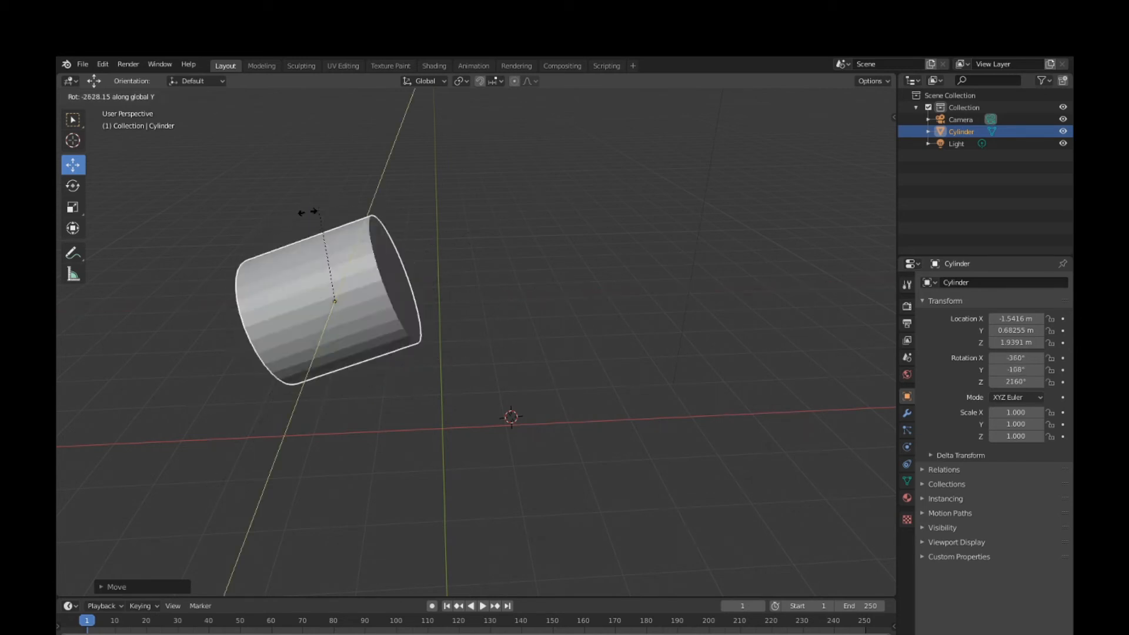
pyautogui.press('z')
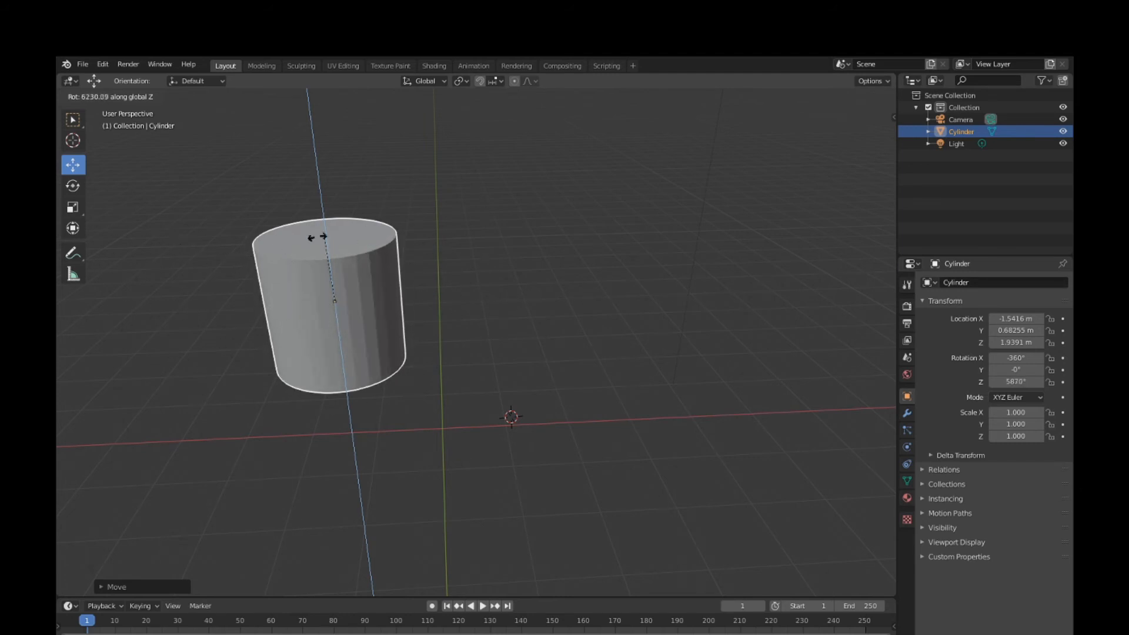
pyautogui.press('Escape')
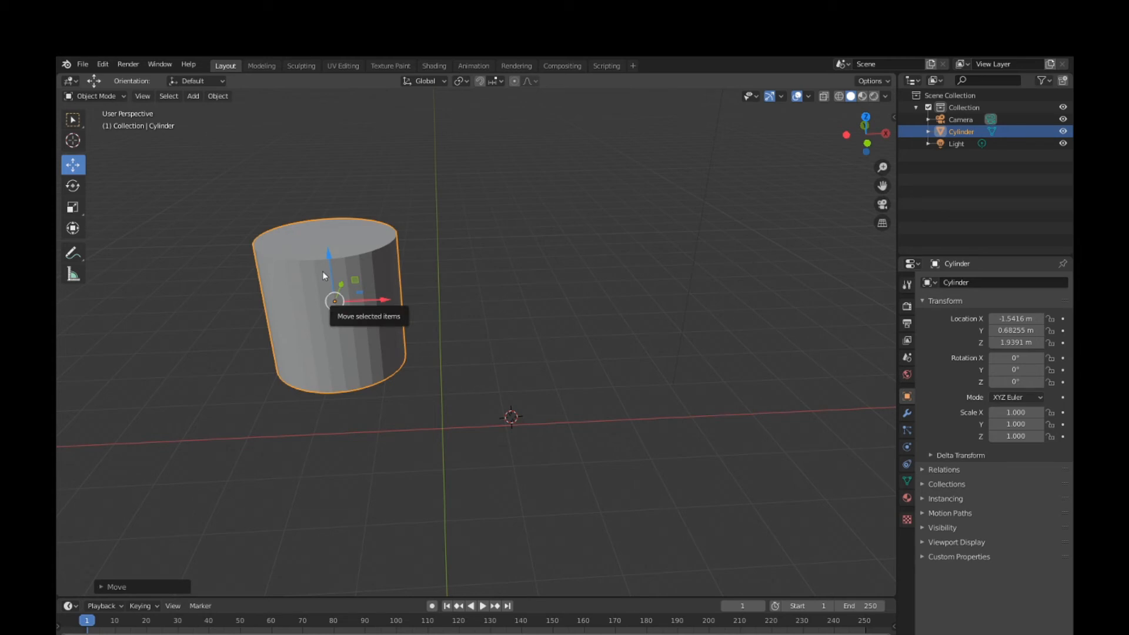
# - Rotate the cylinder 90° about the global X axis
pyautogui.write('rx90')
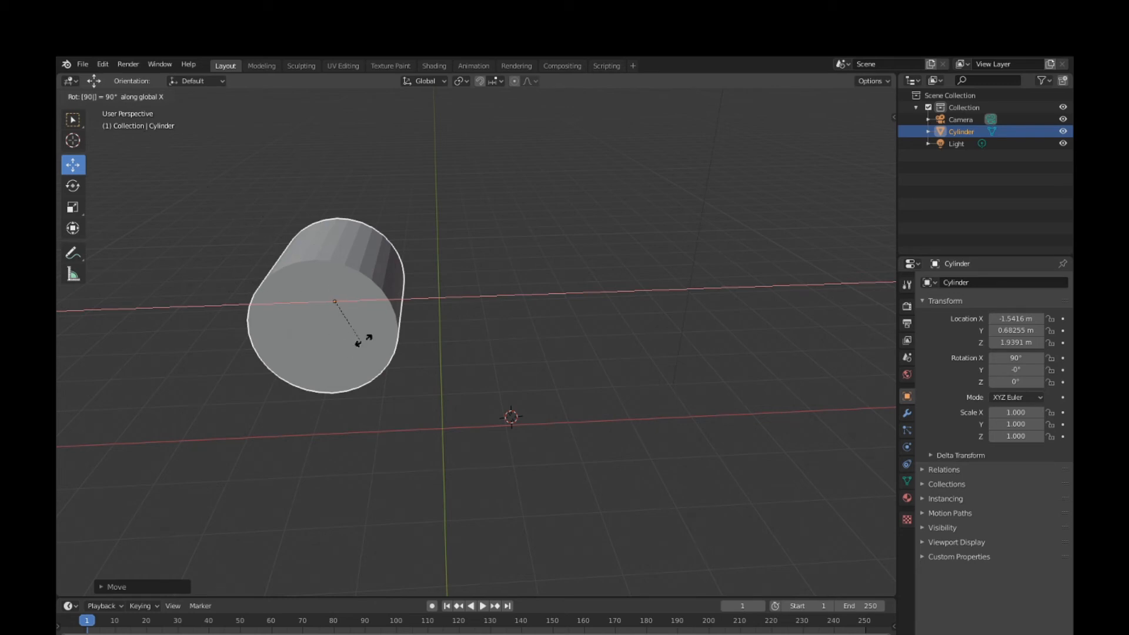
pyautogui.press('Escape')
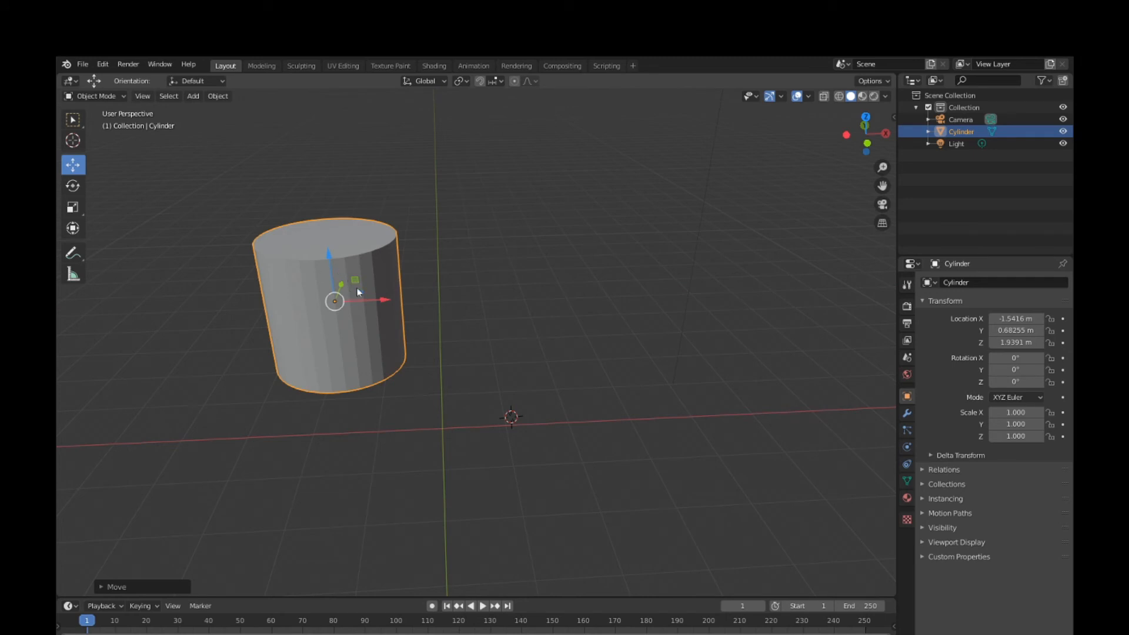
pyautogui.press('r')
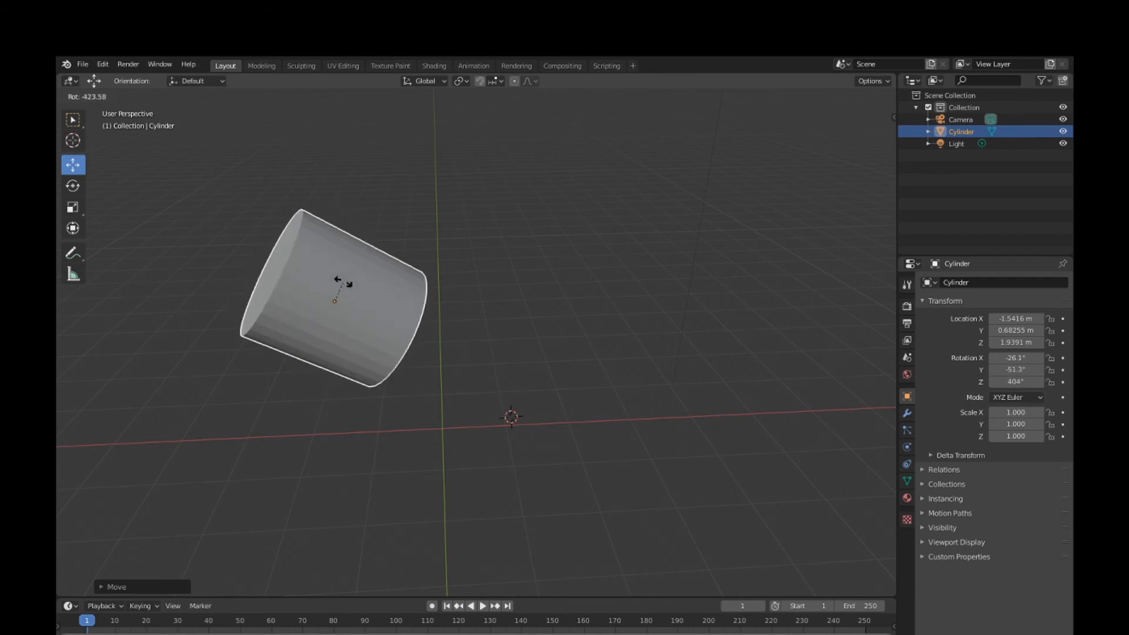
pyautogui.write('x')
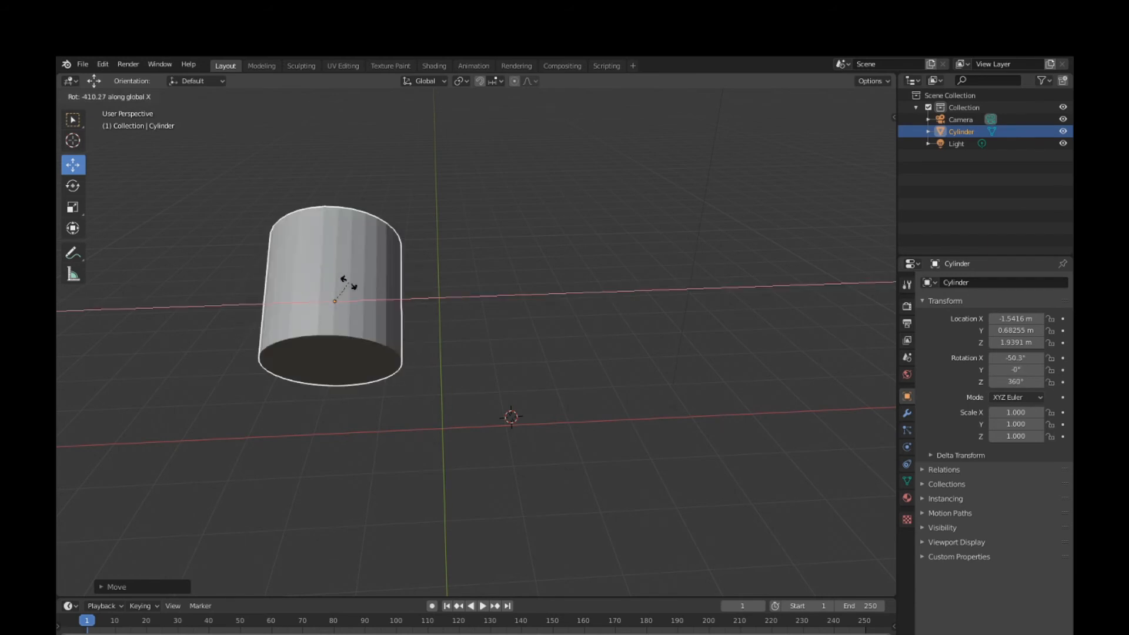
pyautogui.write('90')
pyautogui.press('Return')
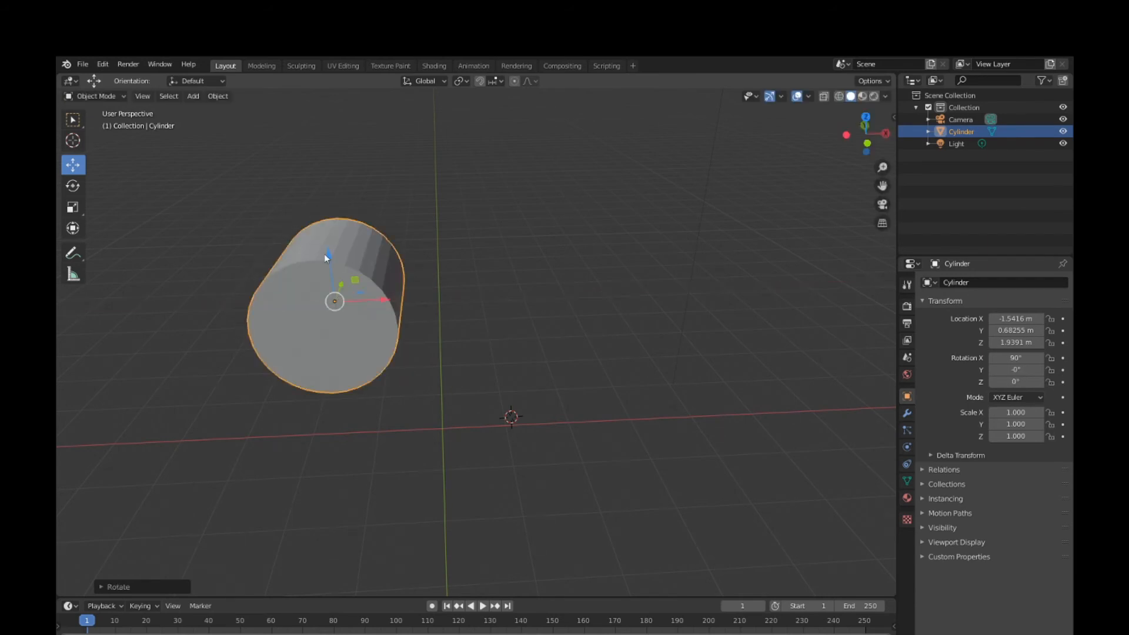
# - Rotate the cylinder a further 20° about the global X axis
pyautogui.write('ry20')
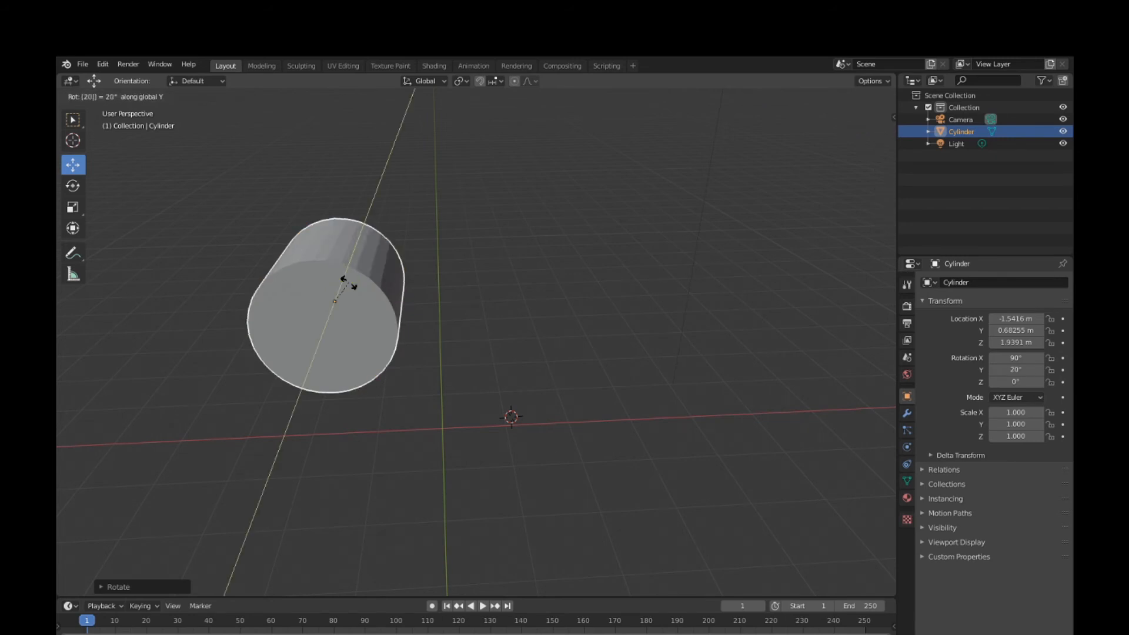
pyautogui.press('Escape')
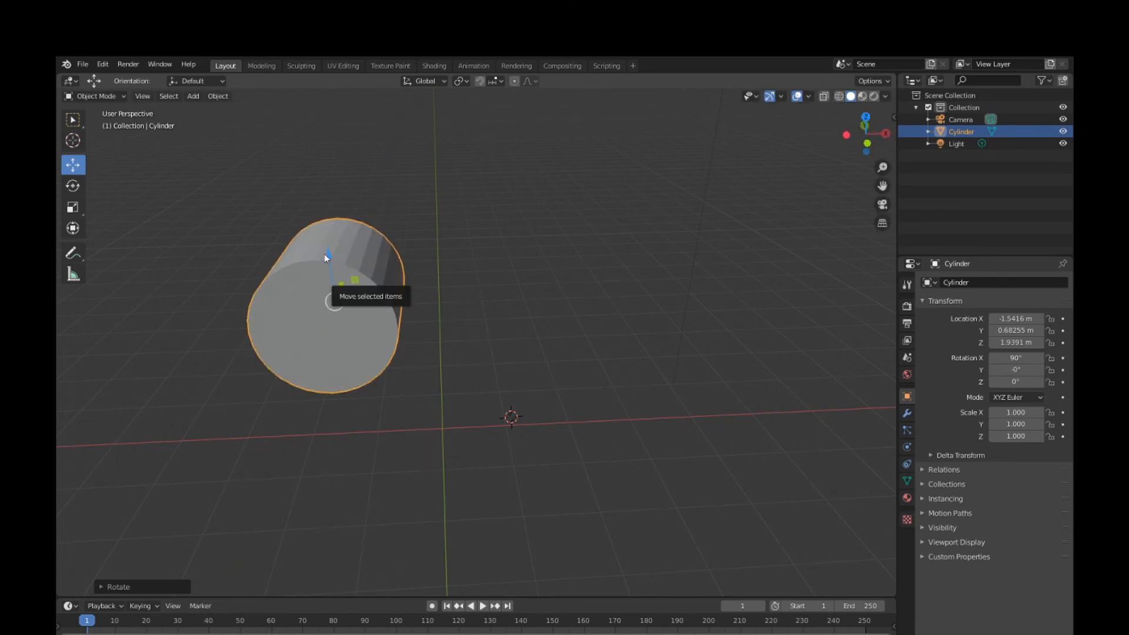
pyautogui.write('r')
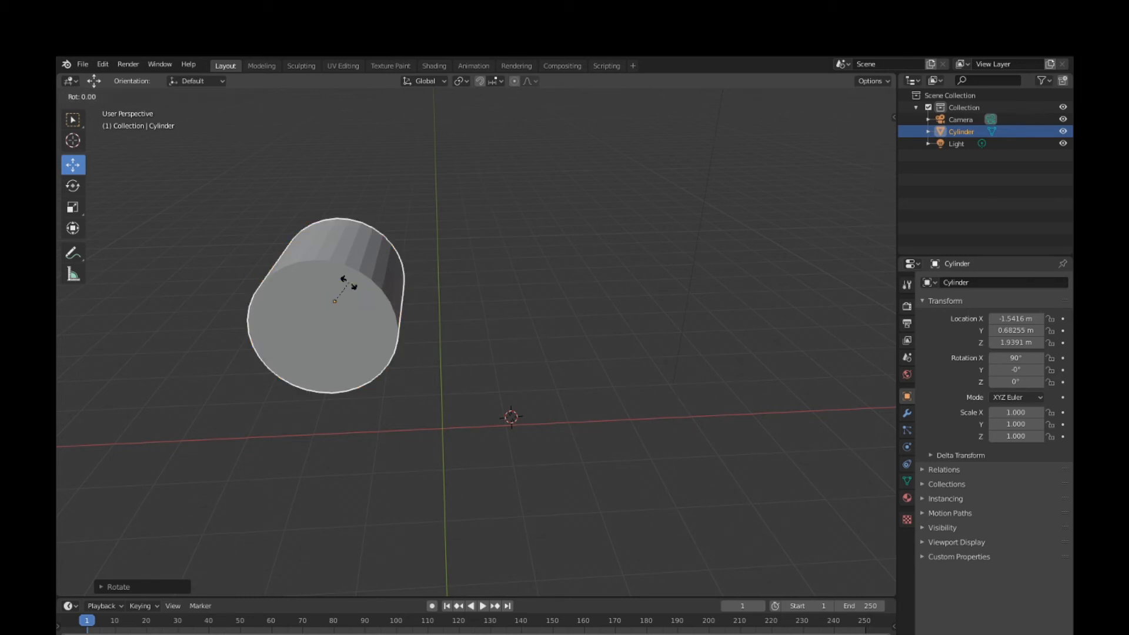
pyautogui.write('x20')
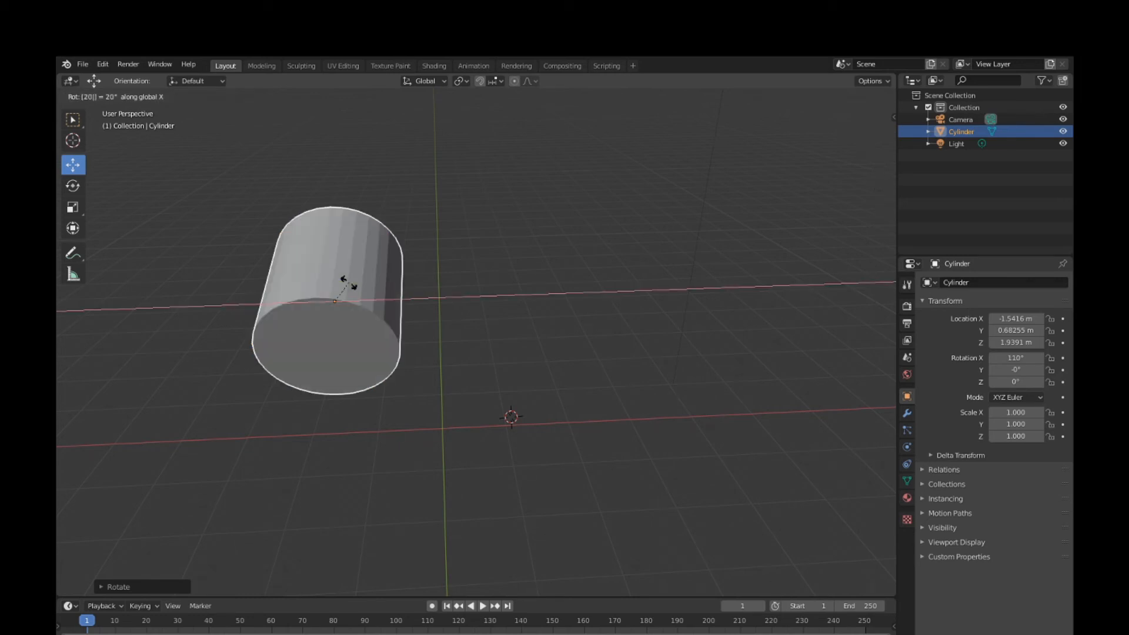
pyautogui.press('Return')
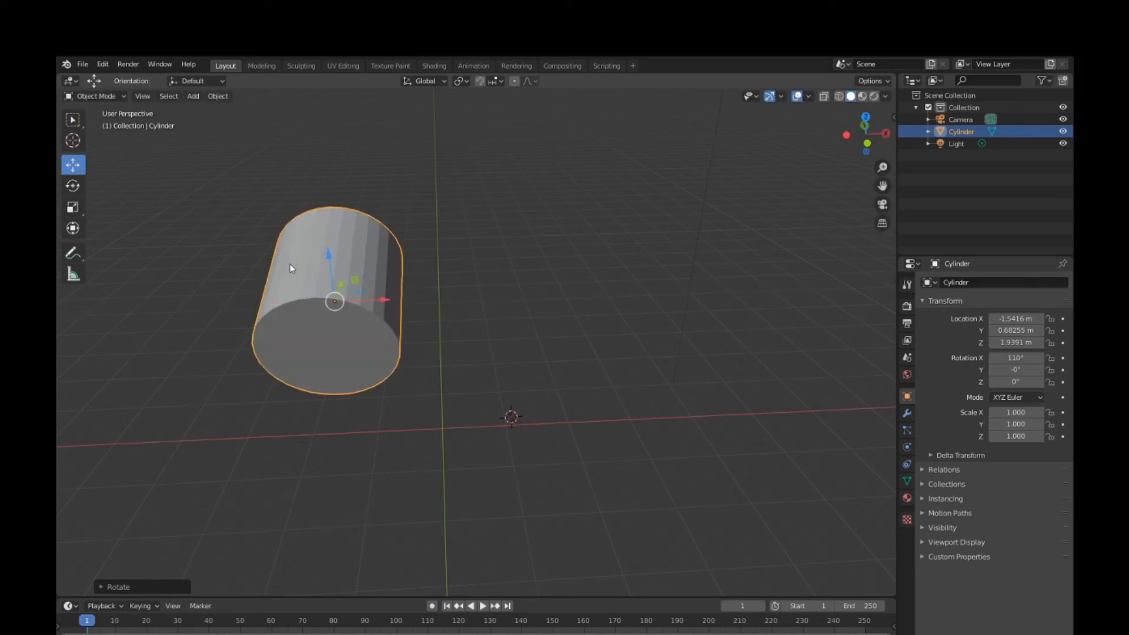
# - Move the tilted cylinder within the YZ plane, excluding X, to about Y 1.247 m and Z 1.792 m
pyautogui.moveTo(403, 246); pyautogui.dragTo(279, 229, button='middle')
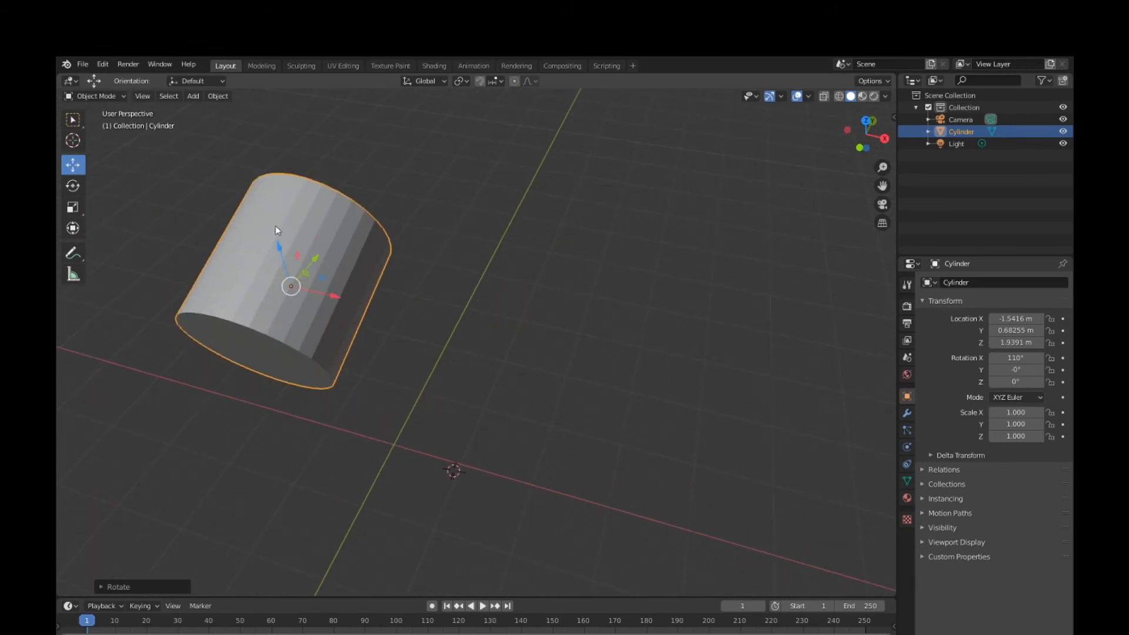
pyautogui.press('g')
pyautogui.hotkey('shift', 'x')
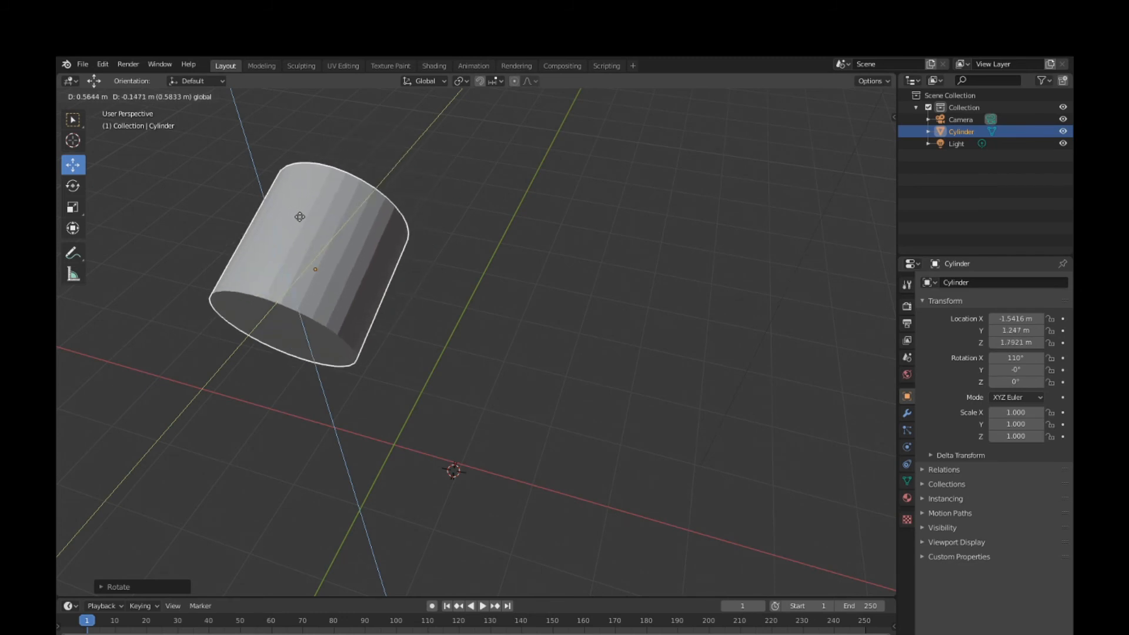
pyautogui.click(299, 217)
# - Activate the Rotate tool and turn the cylinder with its gizmo to about X -75.6°, Y 4.36°, Z 113°
pyautogui.click(70, 186)
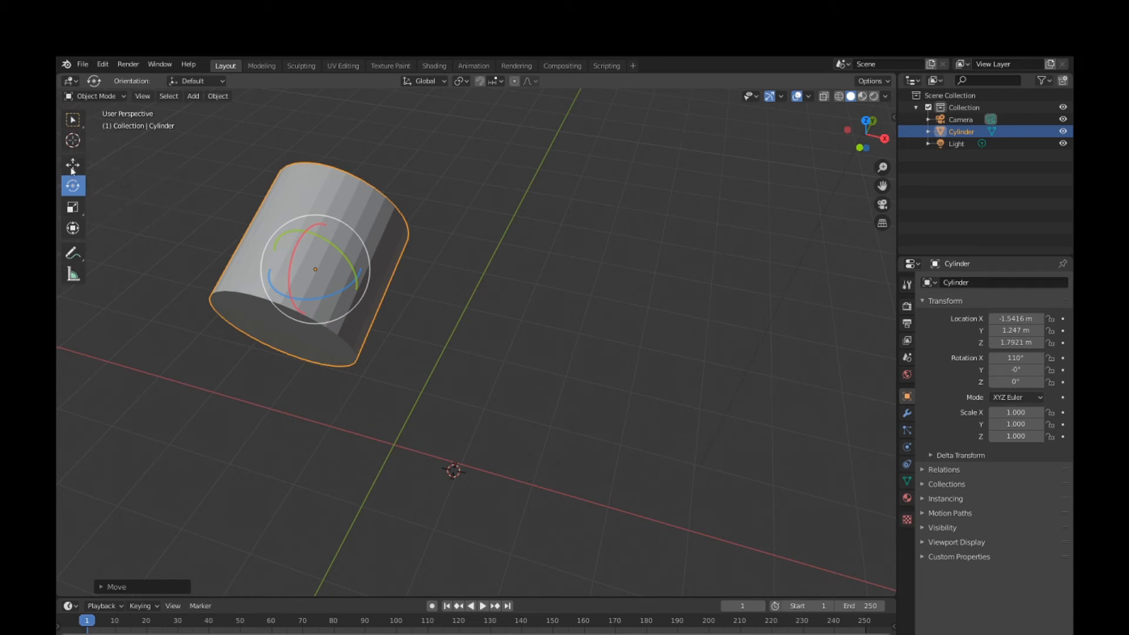
pyautogui.moveTo(308, 234); pyautogui.dragTo(324, 282)
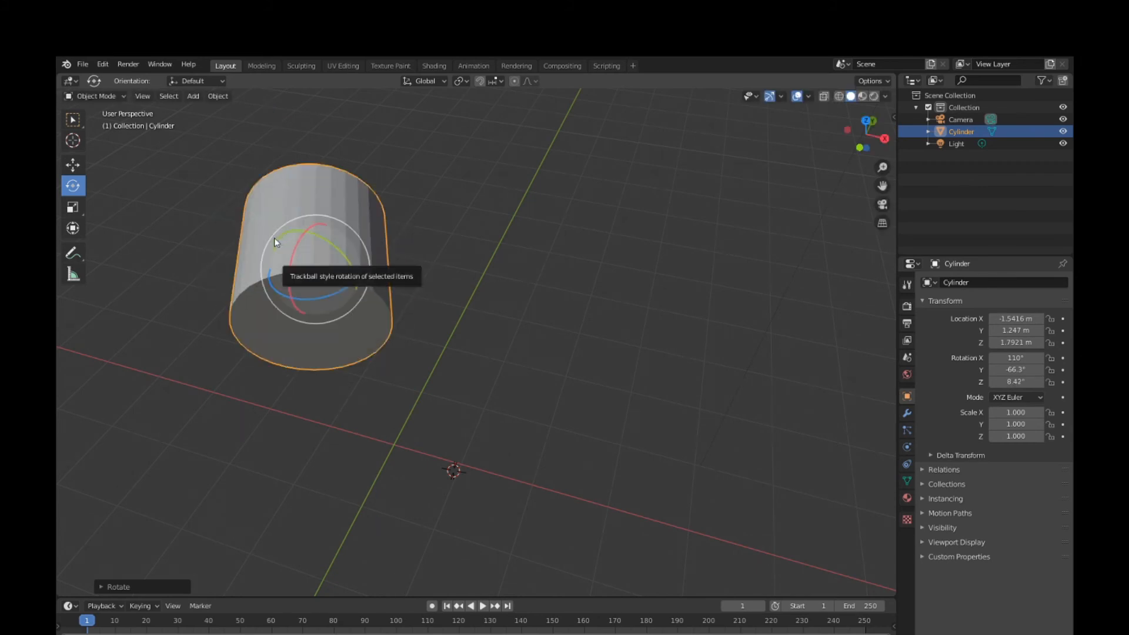
pyautogui.moveTo(269, 244); pyautogui.dragTo(279, 268)
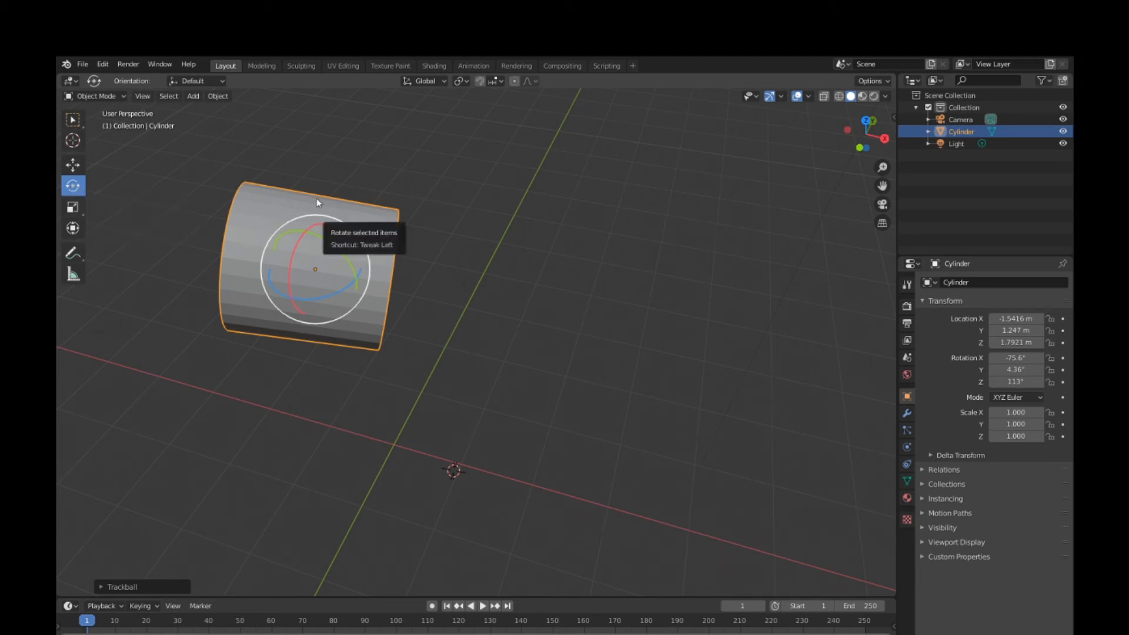
# - Try scaling the cylinder uniformly and along the global X, Y and Z axes in turn
pyautogui.press('s')
pyautogui.rightClick(303, 218)
pyautogui.scroll(-3, 284, 202)
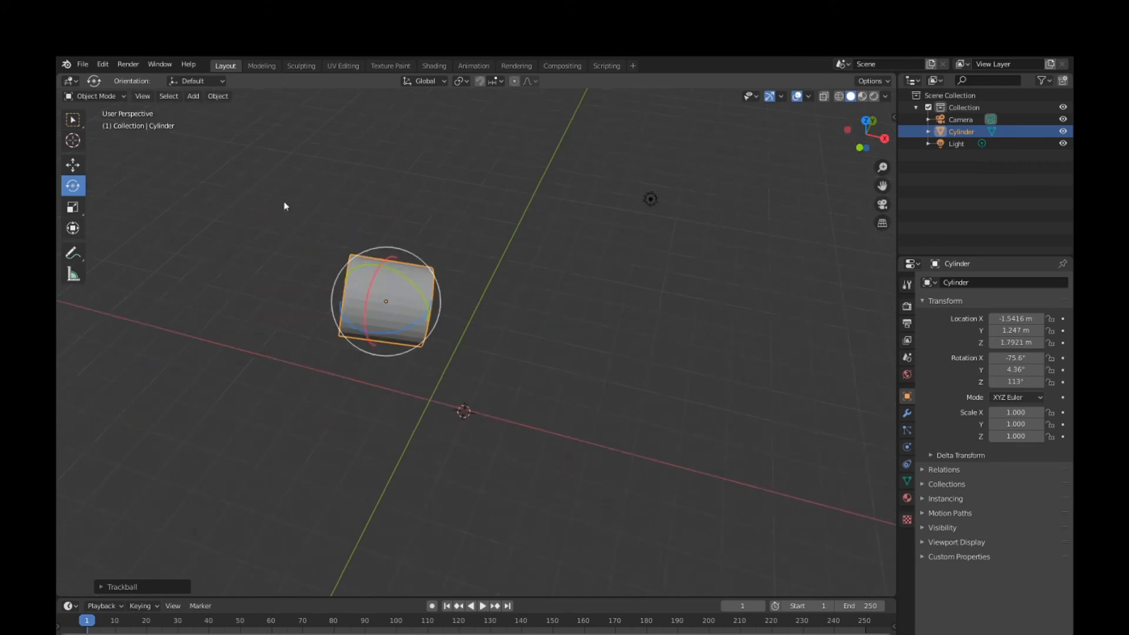
pyautogui.scroll(2, 283, 202)
pyautogui.press('s')
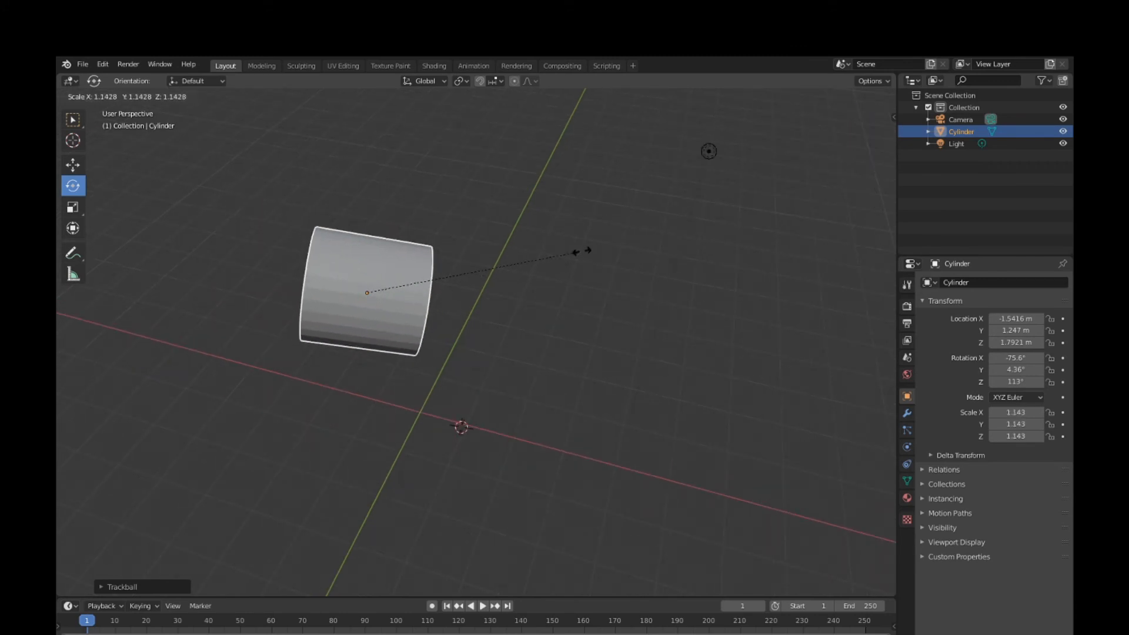
pyautogui.press('x')
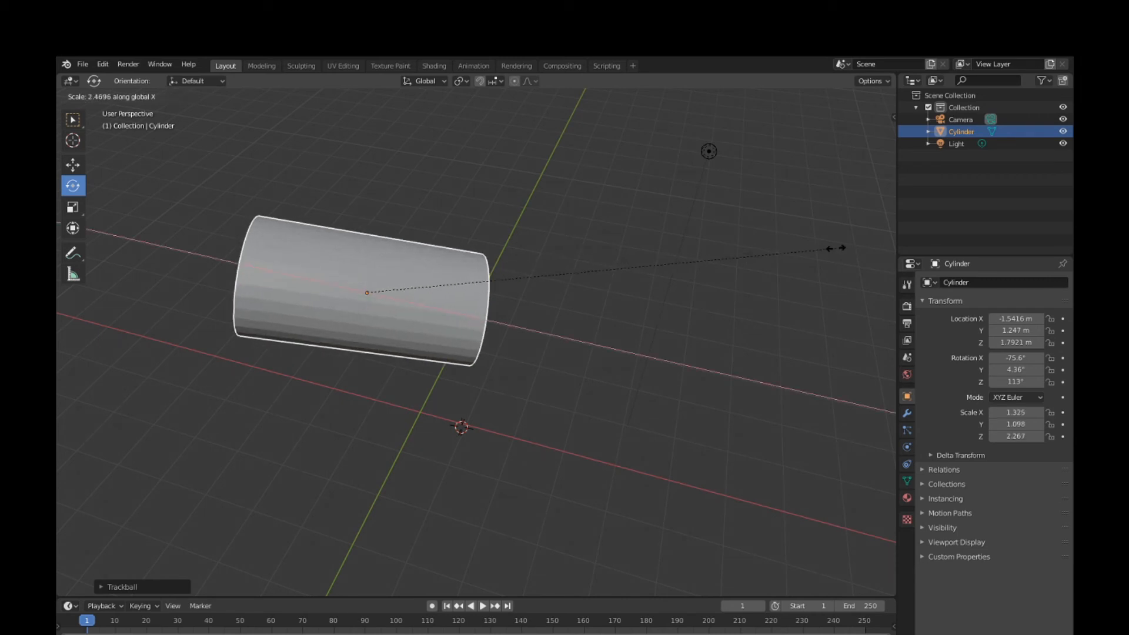
pyautogui.press('y')
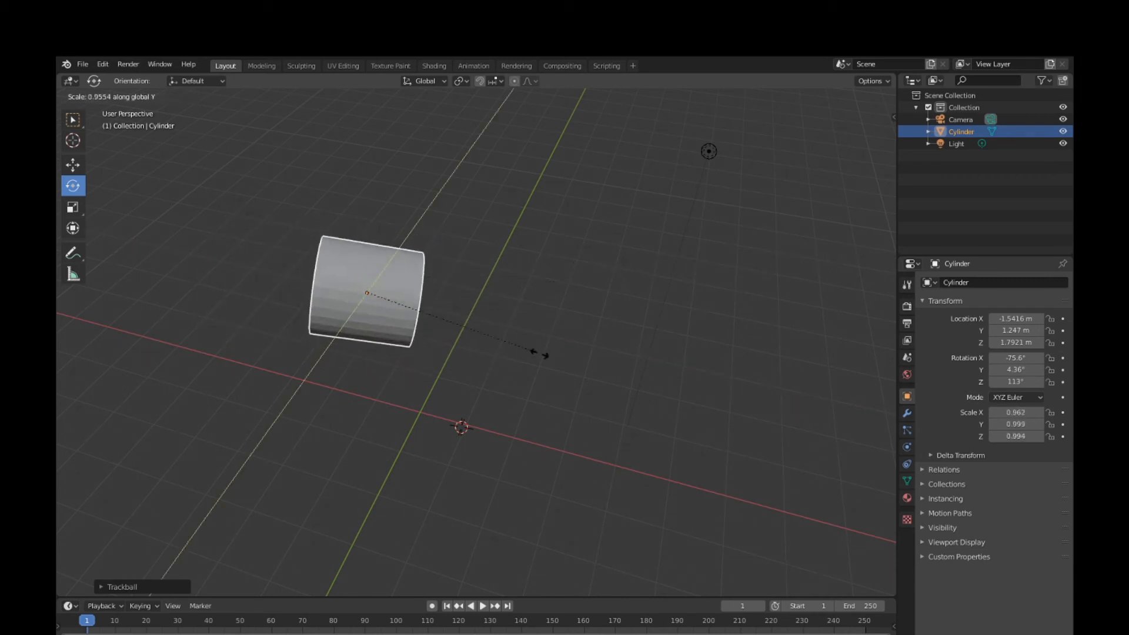
pyautogui.press('z')
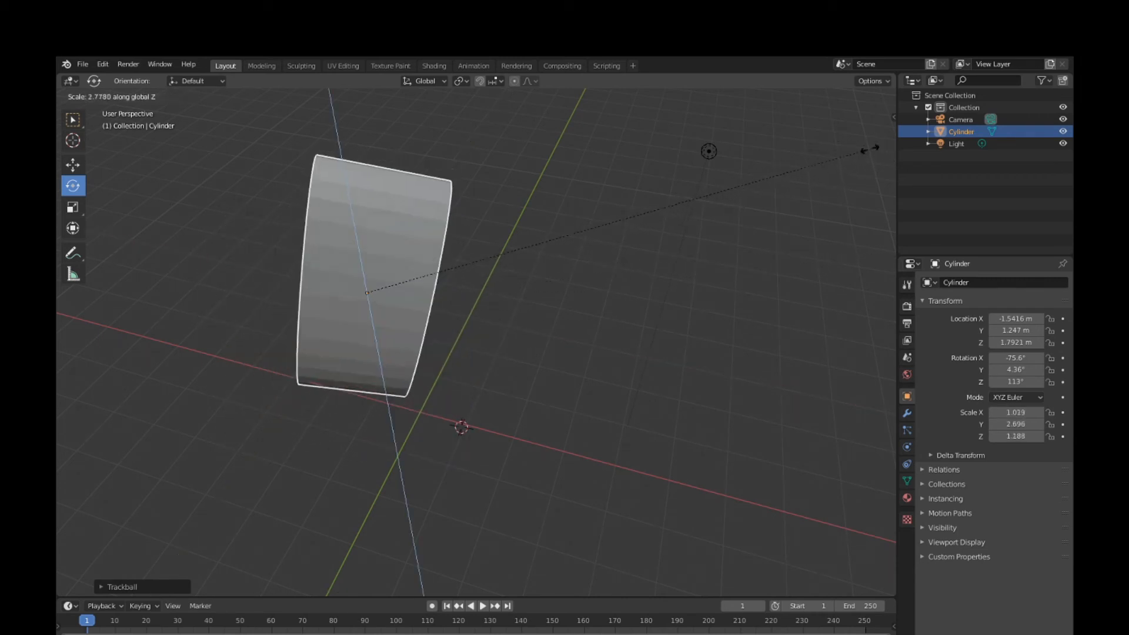
pyautogui.press('Escape')
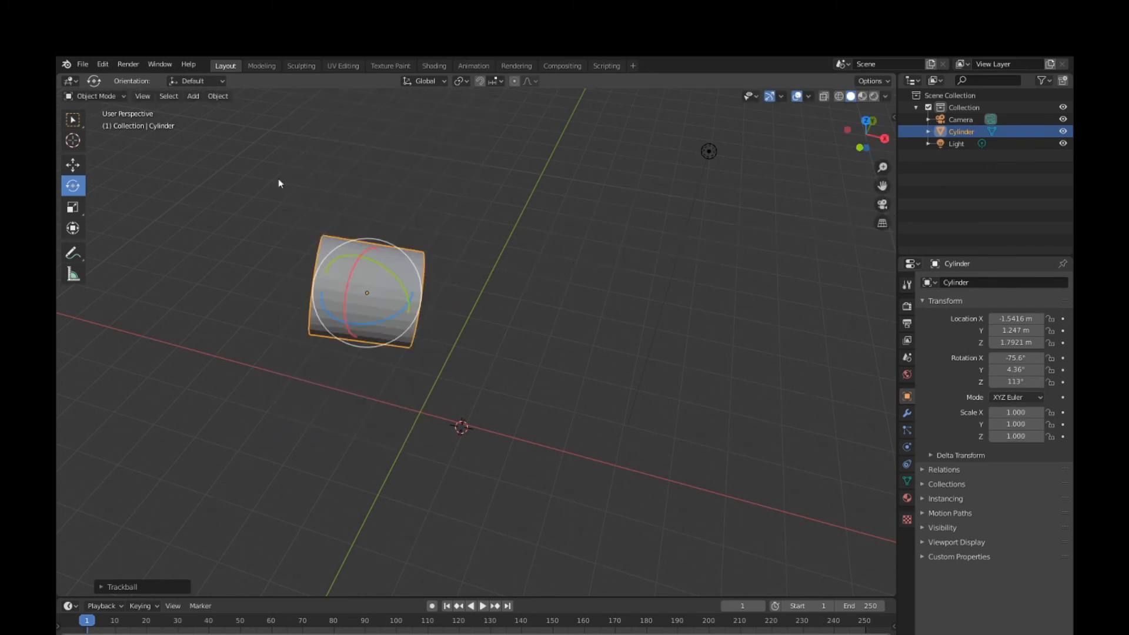
# - Activate the Scale tool and shrink the cylinder along individual axes to a scale of about X 0.472, Y 0.486, Z 0.640
pyautogui.click(73, 207)
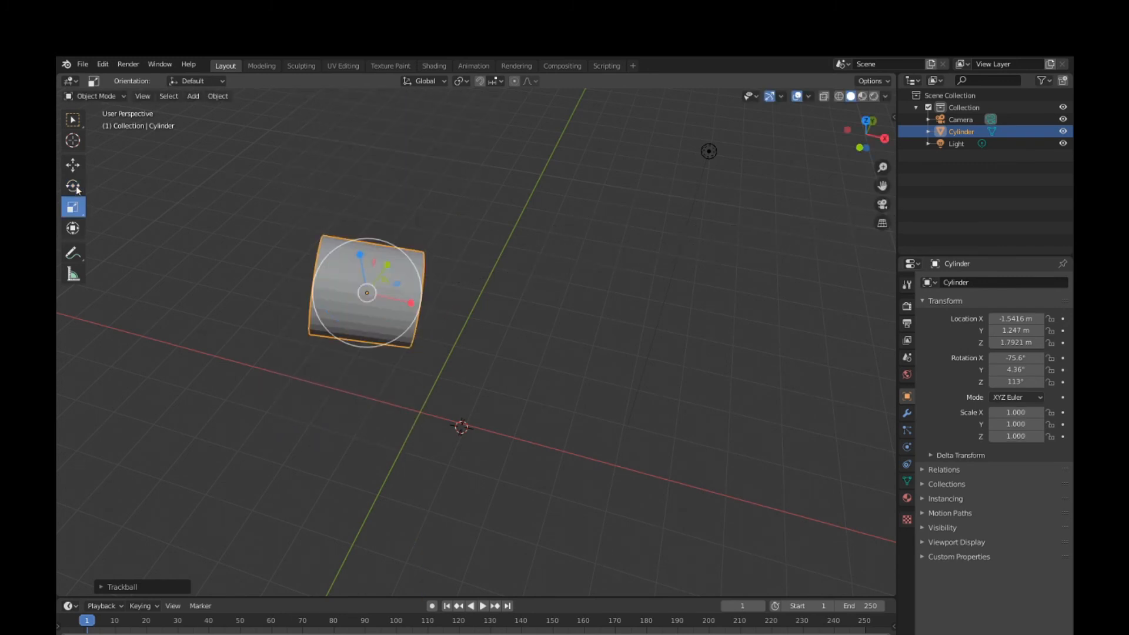
pyautogui.moveTo(390, 277); pyautogui.dragTo(351, 251)
pyautogui.moveTo(351, 251); pyautogui.dragTo(262, 236, button='middle')
pyautogui.scroll(3, 264, 236)
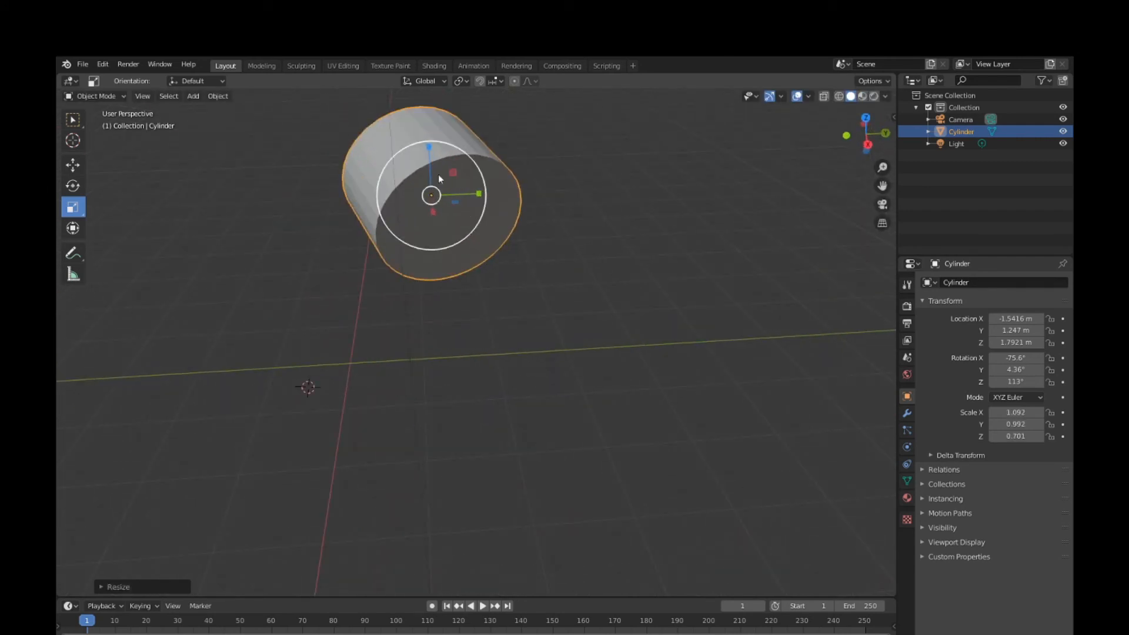
pyautogui.moveTo(478, 193); pyautogui.dragTo(439, 192)
pyautogui.moveTo(430, 147); pyautogui.dragTo(432, 173)
pyautogui.scroll(-2, 405, 167)
pyautogui.scroll(3, 420, 196)
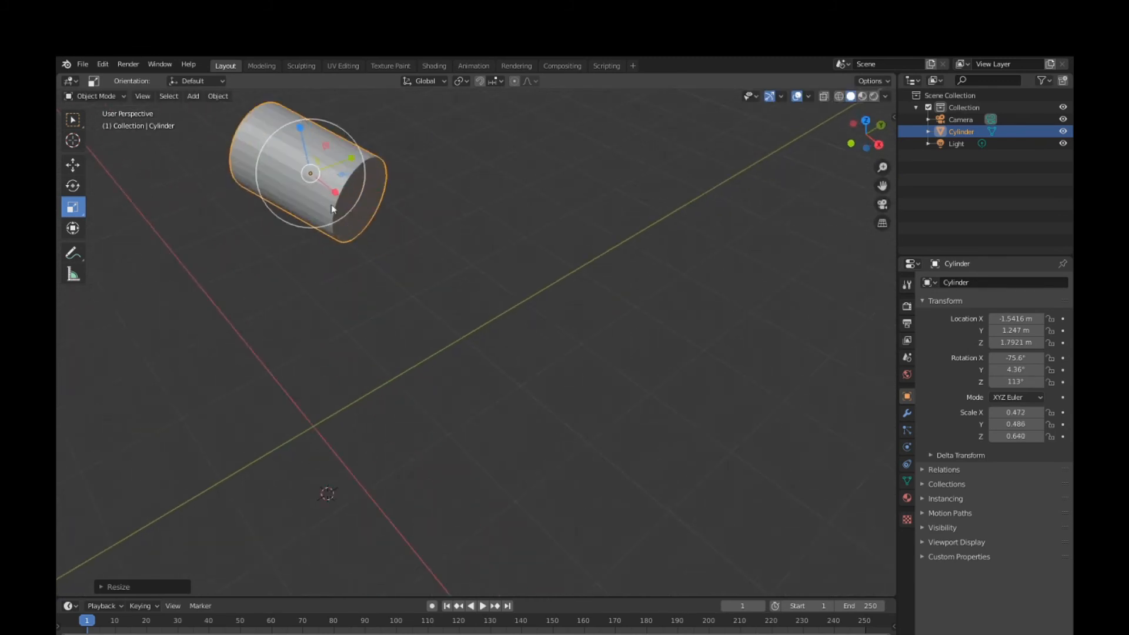
# - Scale the cylinder with the gizmo's YZ and XY plane handles to about X 1.001, Y 0.578, Z 1.257
pyautogui.keyDown('shift'); pyautogui.moveTo(329, 206); pyautogui.dragTo(616, 276, button='middle'); pyautogui.keyUp('shift')
pyautogui.scroll(1, 600, 253)
pyautogui.moveTo(609, 226); pyautogui.dragTo(471, 259, button='middle')
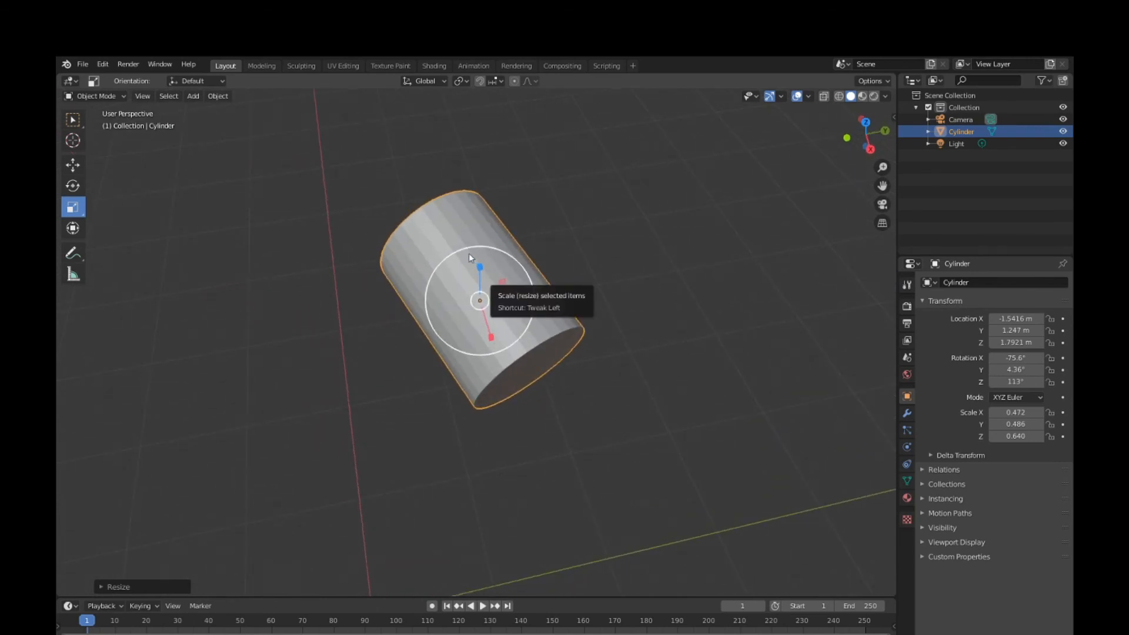
pyautogui.moveTo(475, 273); pyautogui.dragTo(447, 261, button='middle')
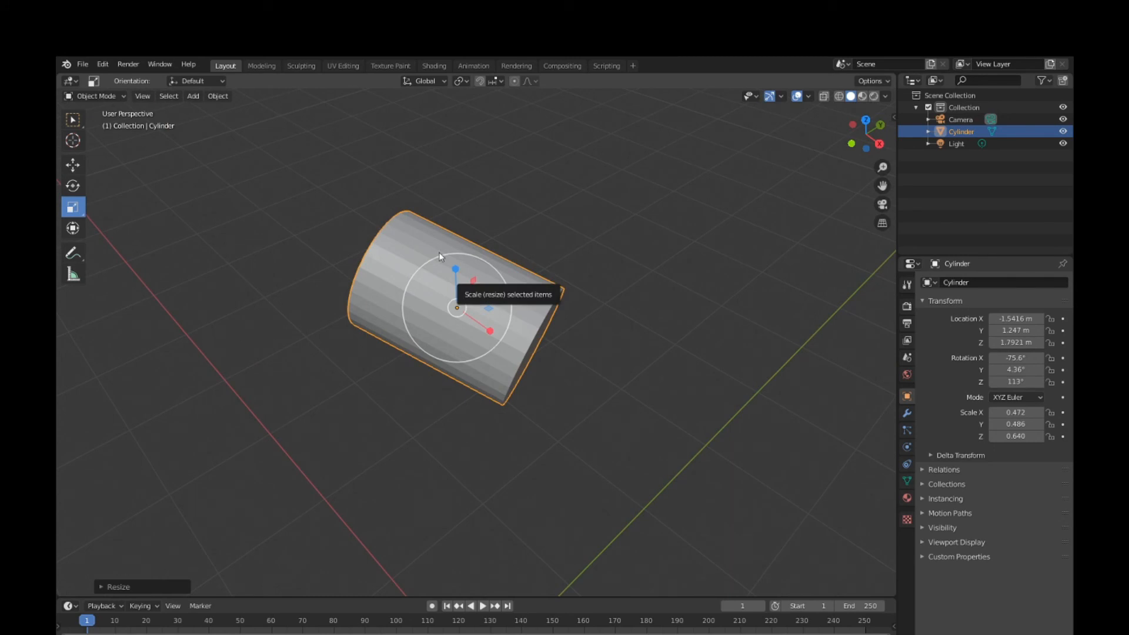
pyautogui.moveTo(472, 280)
pyautogui.mouseDown()
pyautogui.moveTo(546, 247)
pyautogui.moveTo(454, 270)
pyautogui.moveTo(459, 279)
pyautogui.mouseUp()
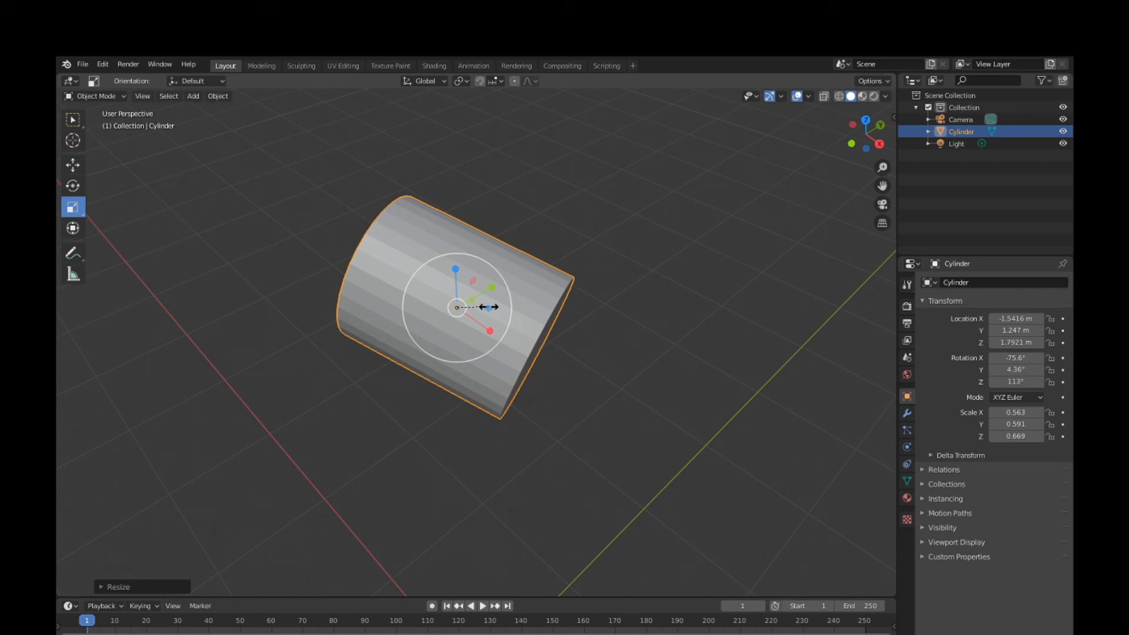
pyautogui.moveTo(488, 307); pyautogui.dragTo(449, 280)
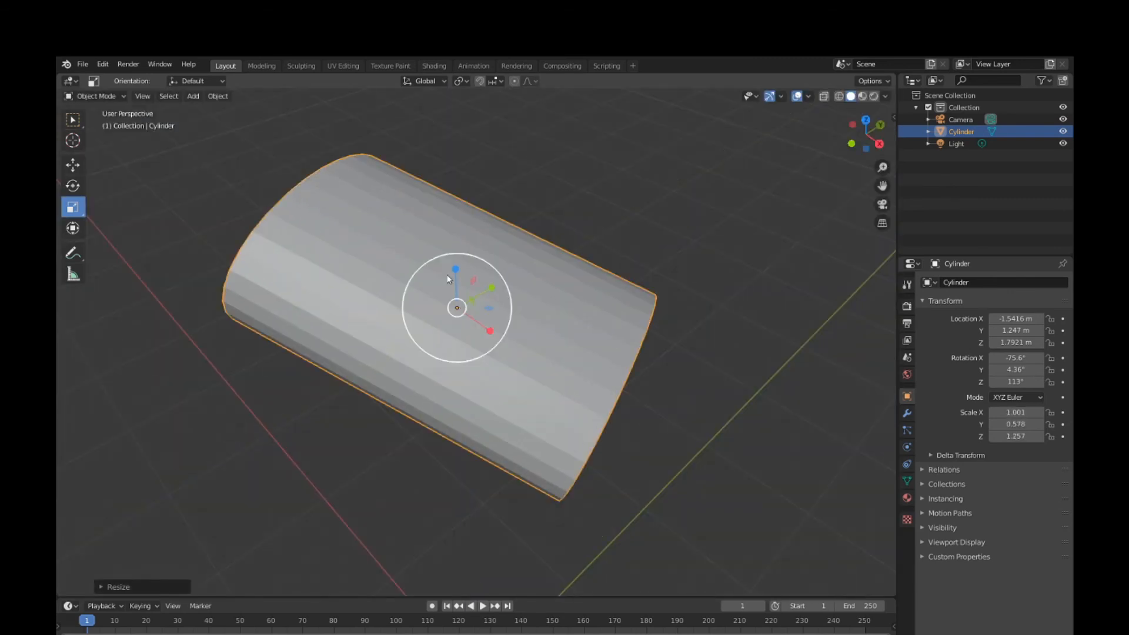
# - With the Transform tool, move the cylinder to about Y 1.93 m, rotate it to about -89.7°, -27°, 116°, and scale it to about 1.109, 1.031, 1.286
pyautogui.moveTo(451, 271); pyautogui.dragTo(398, 246, button='middle')
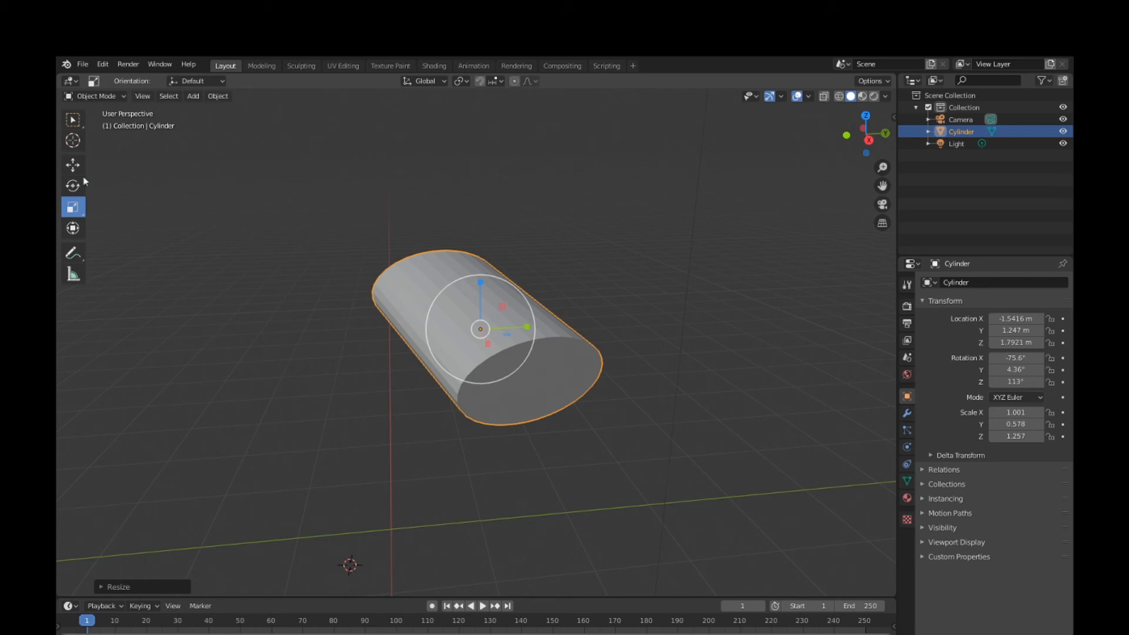
pyautogui.click(72, 228)
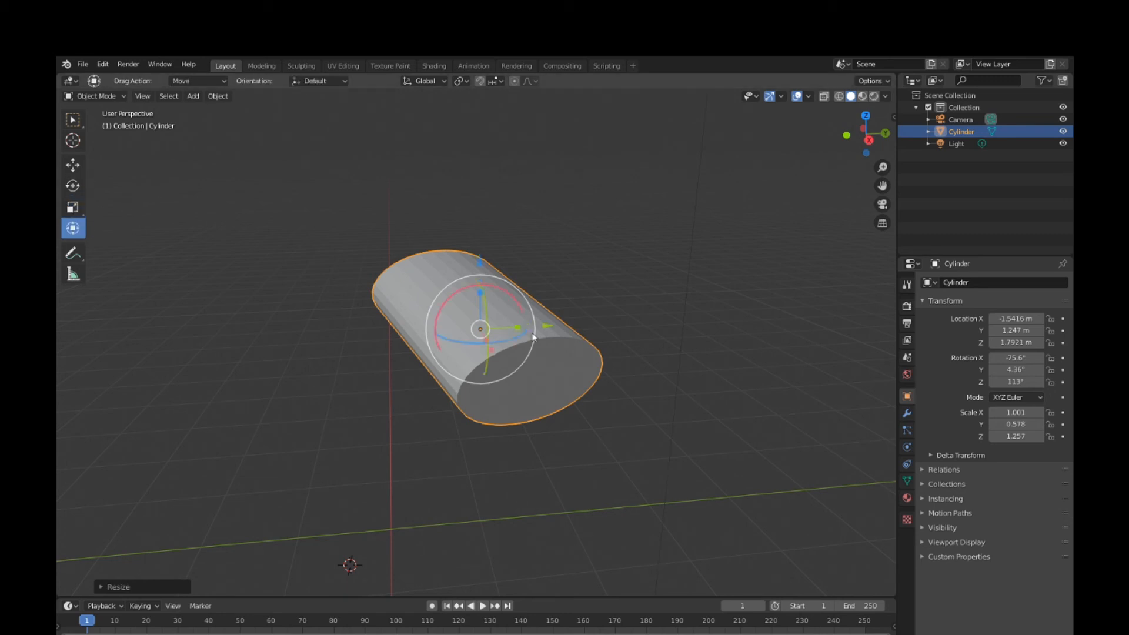
pyautogui.moveTo(480, 329); pyautogui.dragTo(502, 255)
pyautogui.moveTo(532, 292); pyautogui.dragTo(524, 300)
pyautogui.press('s')
pyautogui.press('z')
pyautogui.moveTo(521, 242); pyautogui.dragTo(521, 239)
# - Move the cylinder along the global Z axis and then the X axis to about X -1.60 m, Z 1.89 m
pyautogui.scroll(-3, 501, 257)
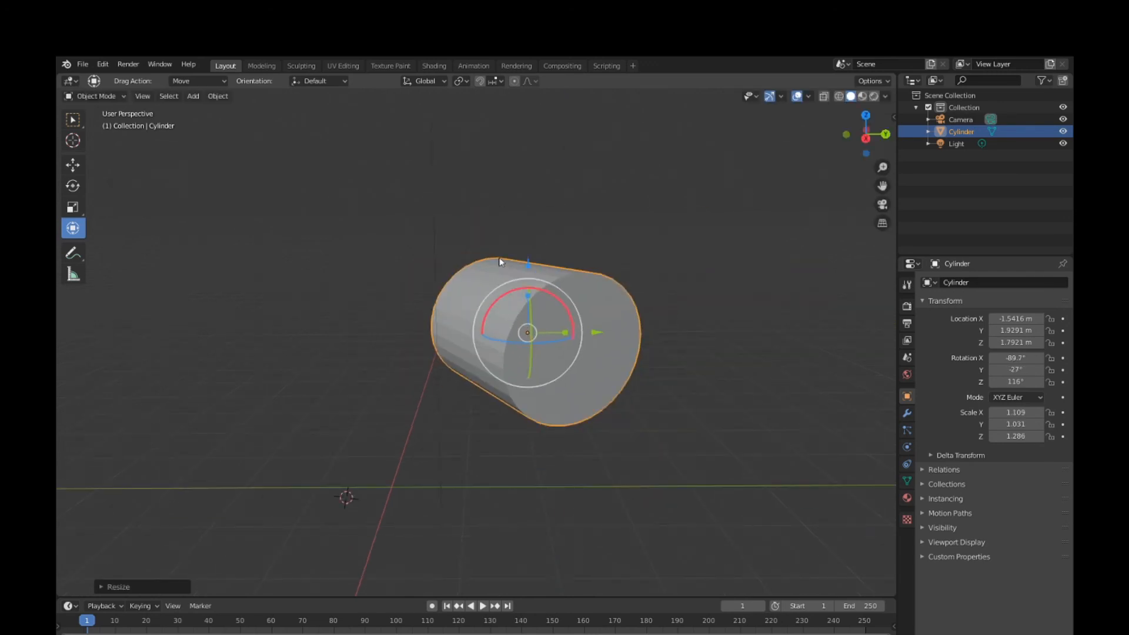
pyautogui.moveTo(500, 259); pyautogui.dragTo(606, 253, button='middle')
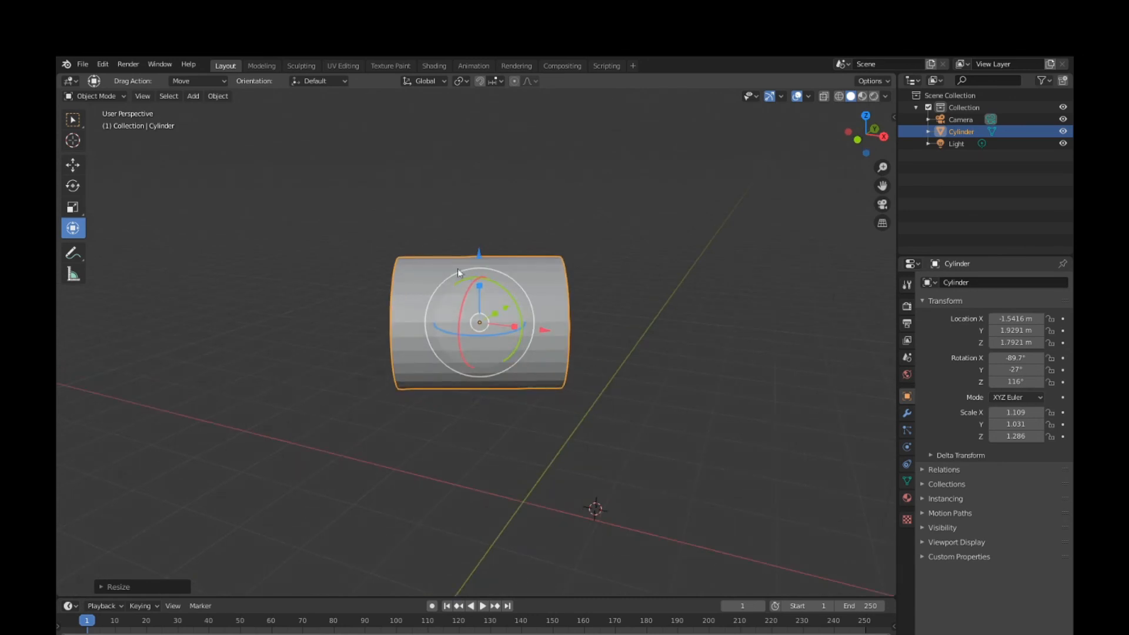
pyautogui.press('g')
pyautogui.press('z')
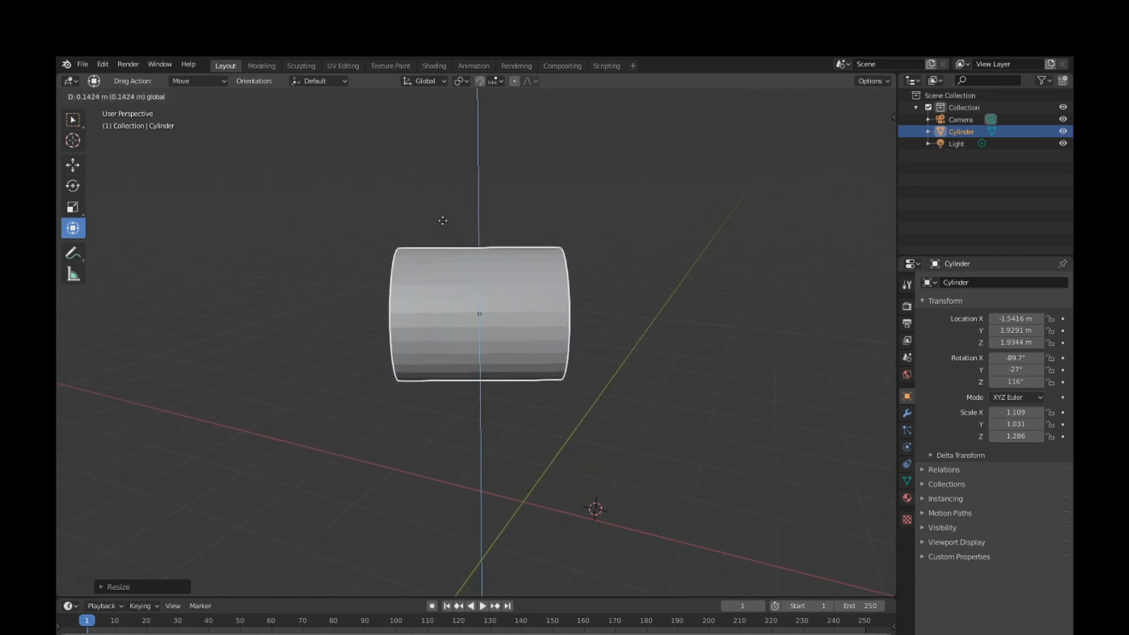
pyautogui.click(444, 224)
pyautogui.press('g')
pyautogui.press('x')
pyautogui.click(495, 298)
# - Scale the cylinder with the gizmo's Z and X handles to about X 1.206, Y -1.112, Z 1.729
pyautogui.scroll(-2, 388, 280)
pyautogui.moveTo(388, 280); pyautogui.dragTo(442, 314, button='middle')
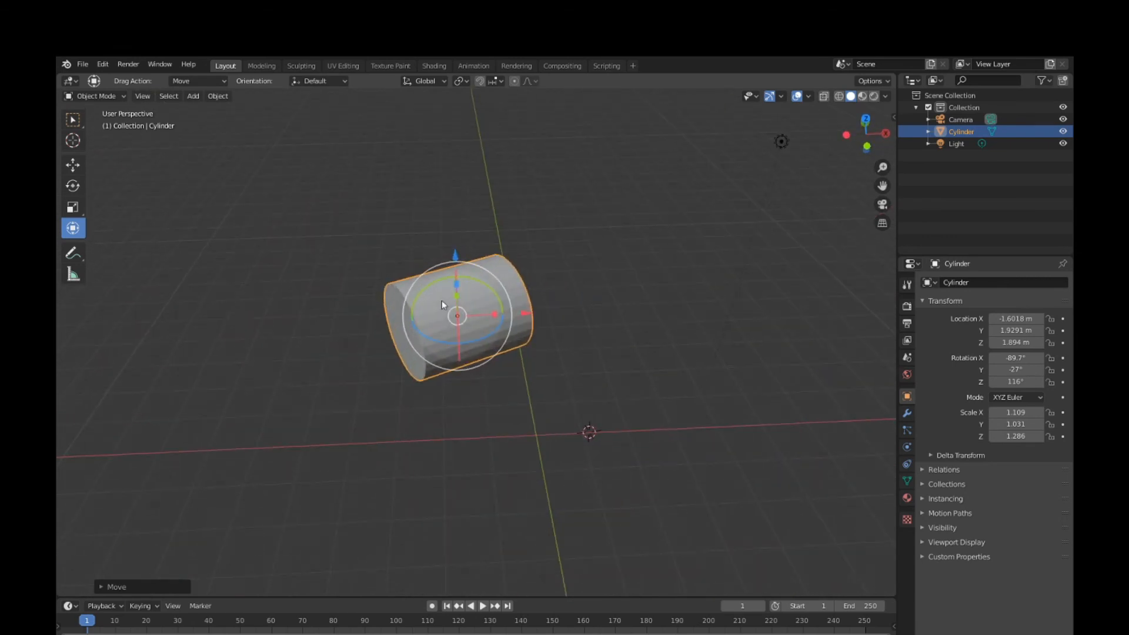
pyautogui.click(207, 95)
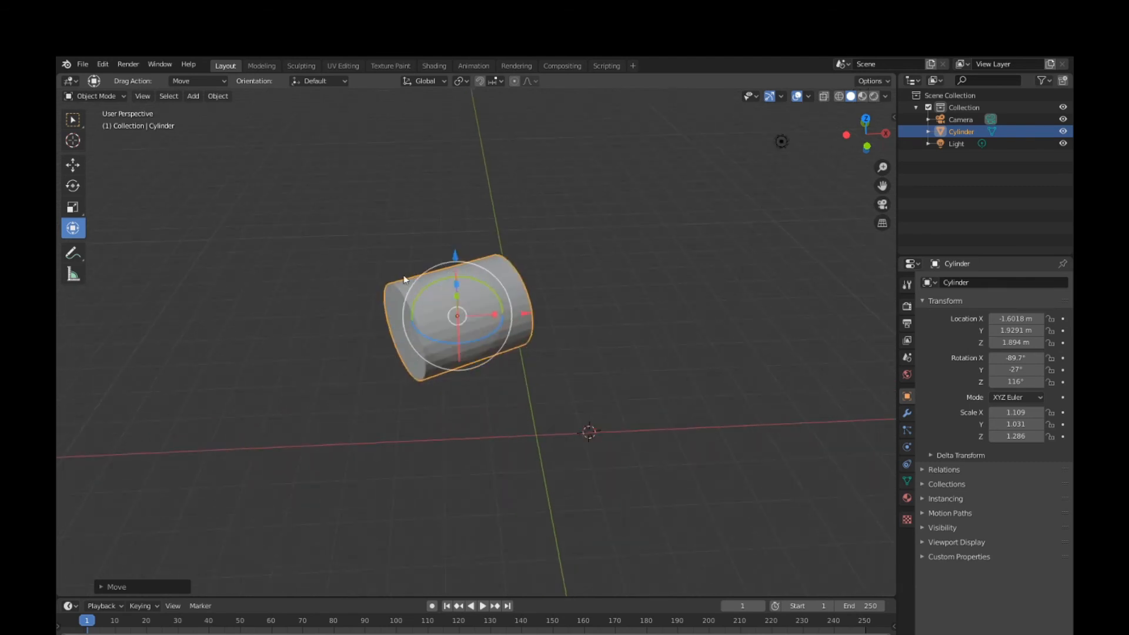
pyautogui.moveTo(406, 280); pyautogui.dragTo(425, 272, button='middle')
pyautogui.scroll(2, 417, 266)
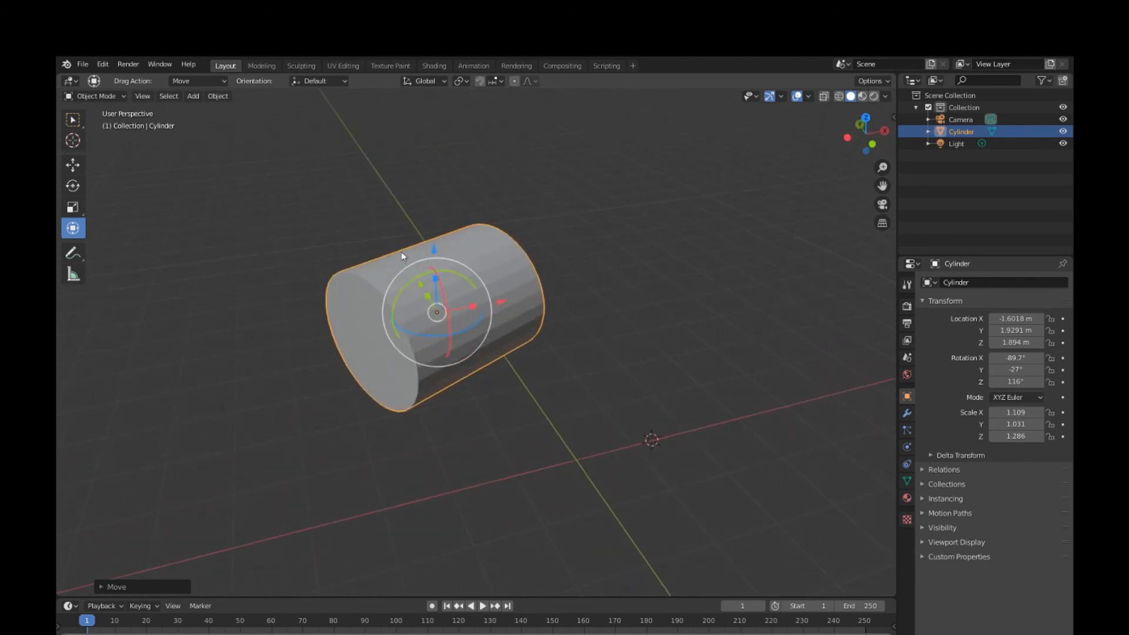
pyautogui.moveTo(436, 279); pyautogui.dragTo(402, 317)
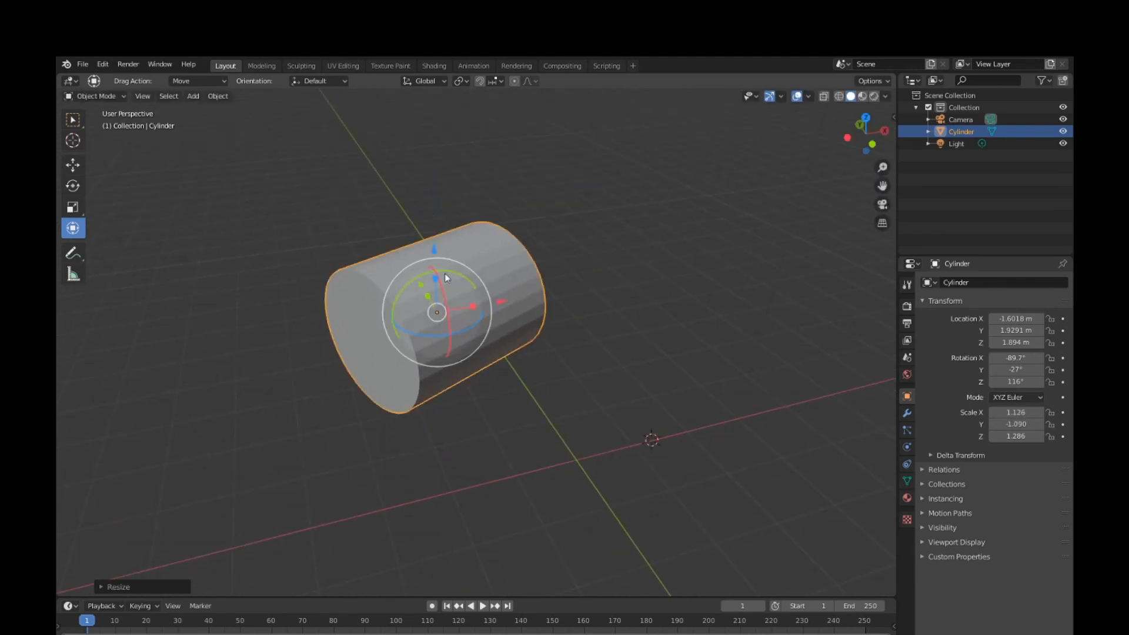
pyautogui.moveTo(469, 306); pyautogui.dragTo(456, 270)
# - Add a mesh circle at the 3D cursor and scale it along the Z axis to about 4.878
pyautogui.scroll(-2, 440, 267)
pyautogui.moveTo(422, 272); pyautogui.dragTo(392, 272, button='middle')
pyautogui.scroll(-3, 393, 268)
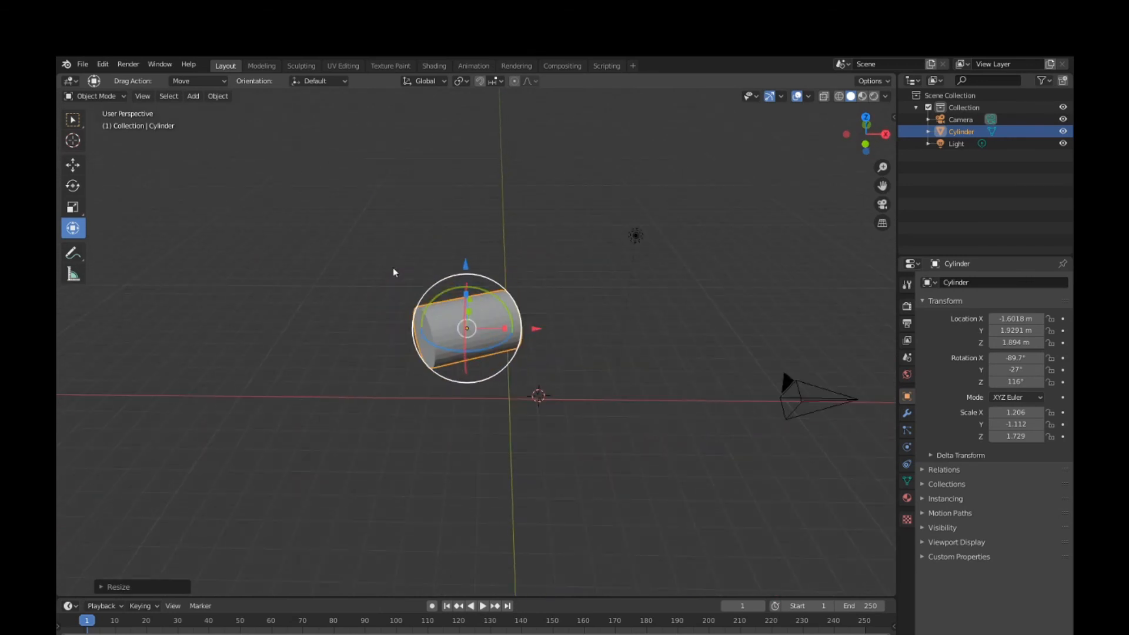
pyautogui.scroll(3, 393, 269)
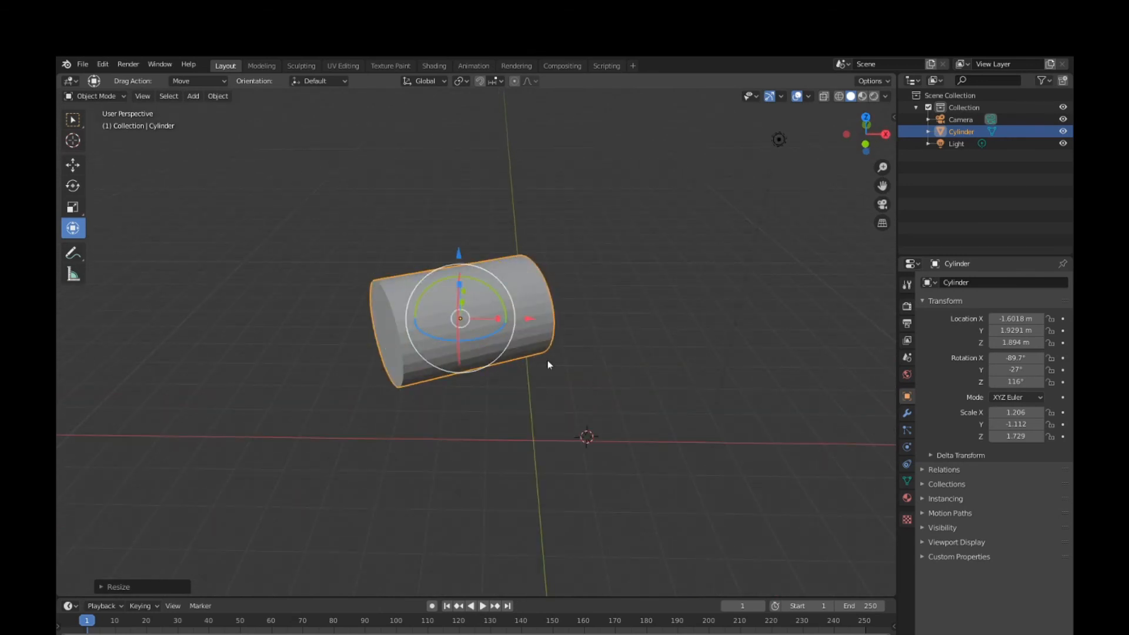
pyautogui.hotkey('shift', 'a')
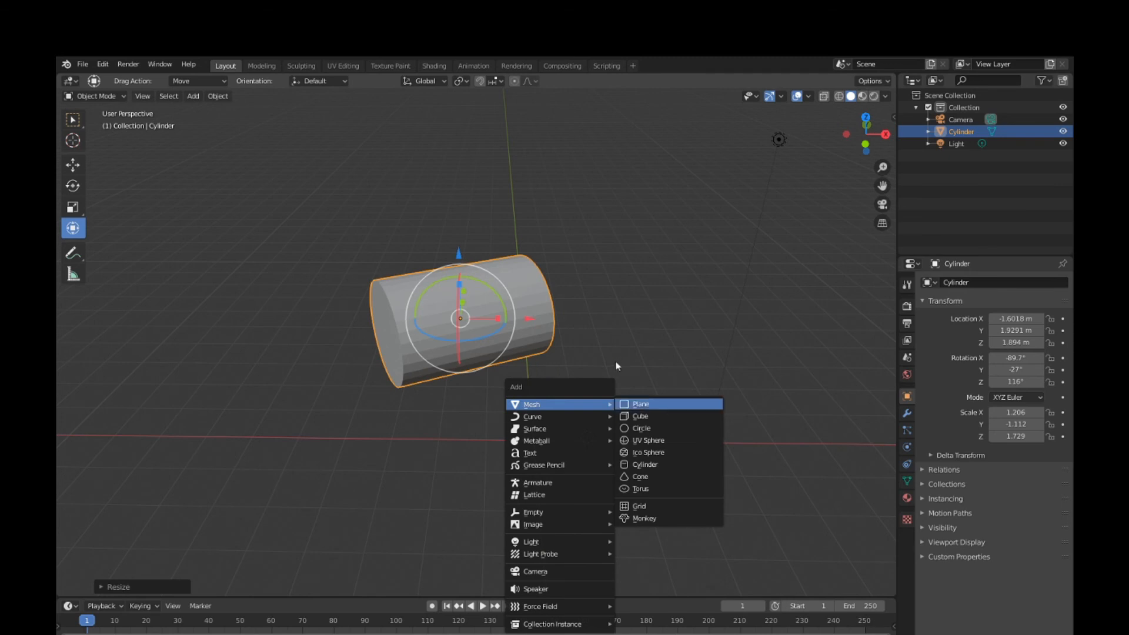
pyautogui.click(638, 428)
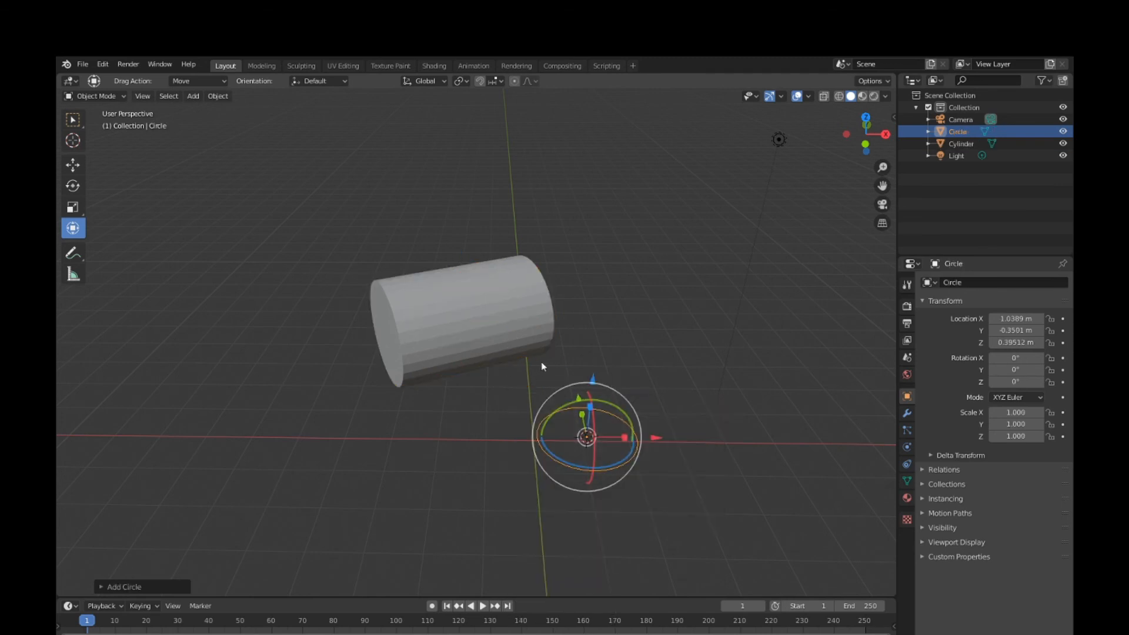
pyautogui.press('s')
pyautogui.press('z')
pyautogui.click(561, 268)
pyautogui.scroll(-2, 526, 379)
pyautogui.moveTo(527, 379)
pyautogui.mouseDown(button='middle')
pyautogui.moveTo(562, 349)
pyautogui.moveTo(494, 345)
pyautogui.moveTo(568, 374)
pyautogui.moveTo(519, 379)
pyautogui.mouseUp(button='middle')
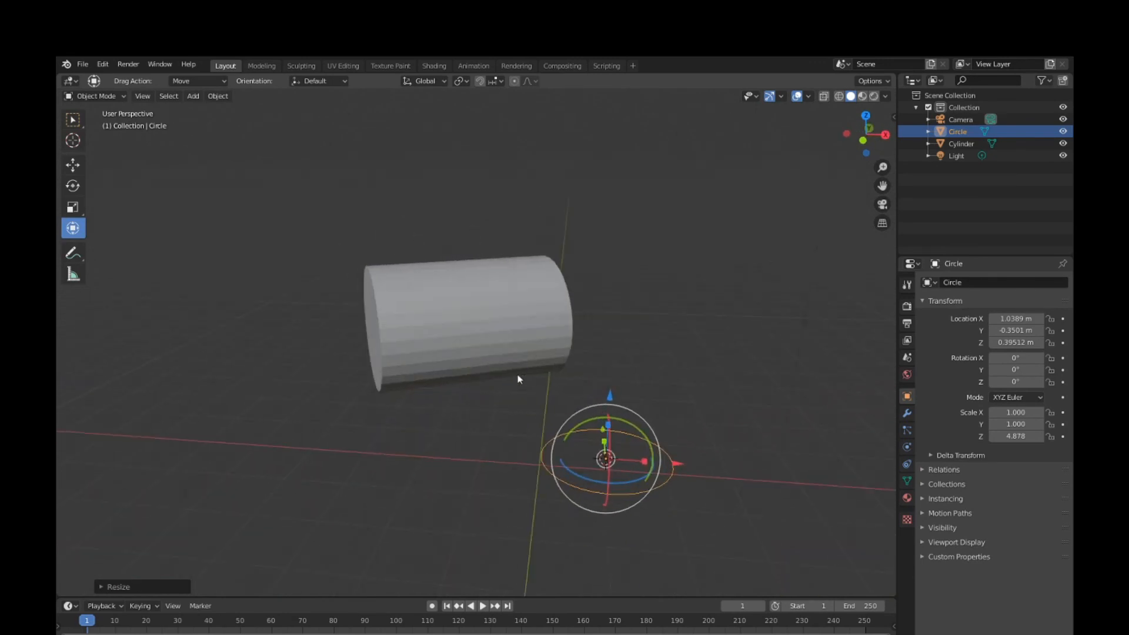
# - Delete the circle and the cylinder from the scene
pyautogui.press('Delete')
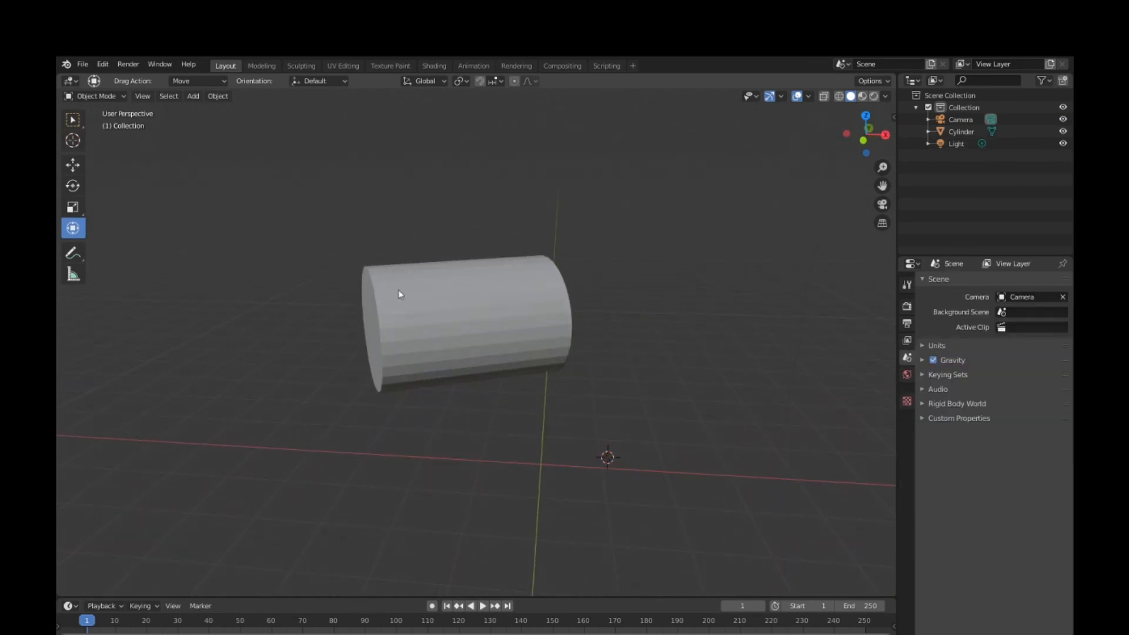
pyautogui.click(397, 291)
pyautogui.press('Delete')
# - Snap the 3D cursor to the world origin
pyautogui.moveTo(592, 317); pyautogui.dragTo(516, 365, button='middle')
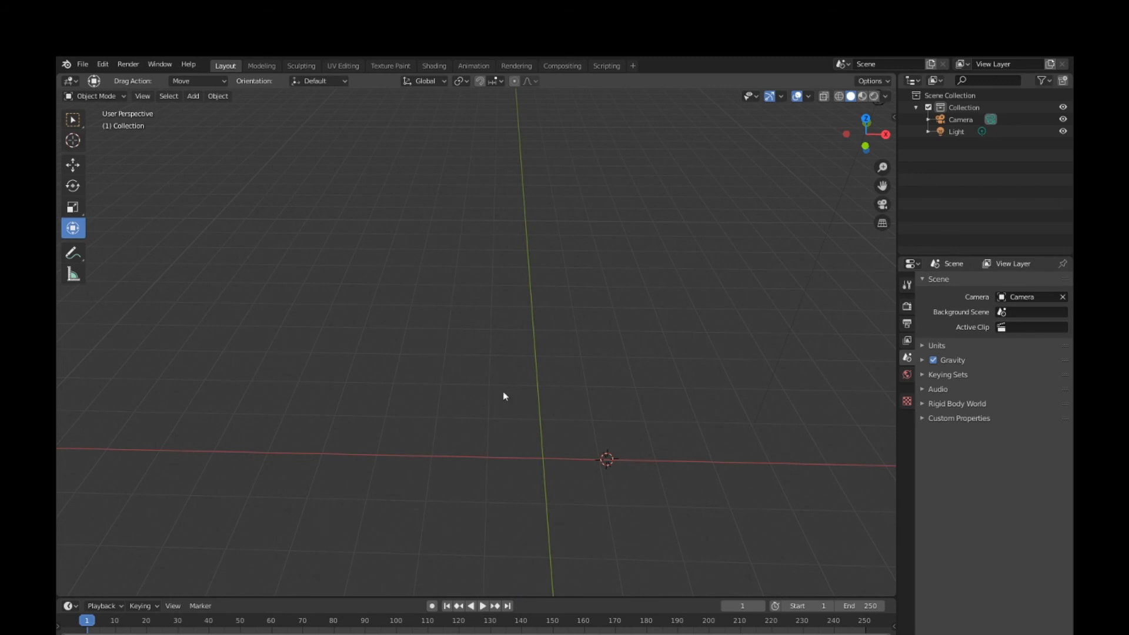
pyautogui.click(200, 94)
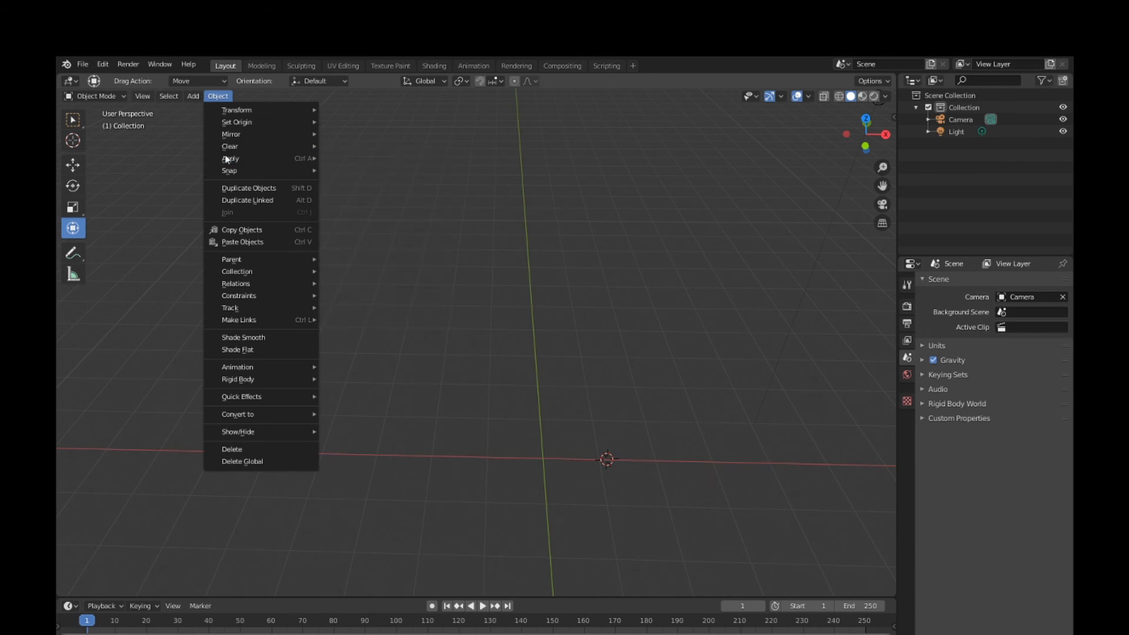
pyautogui.moveTo(228, 169)
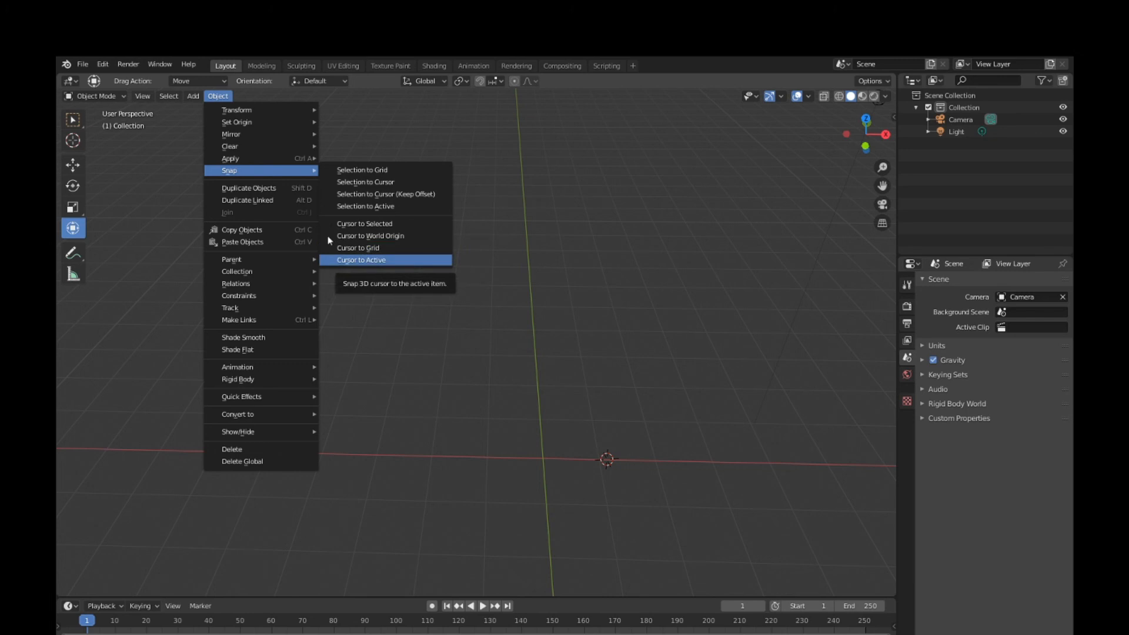
pyautogui.click(347, 236)
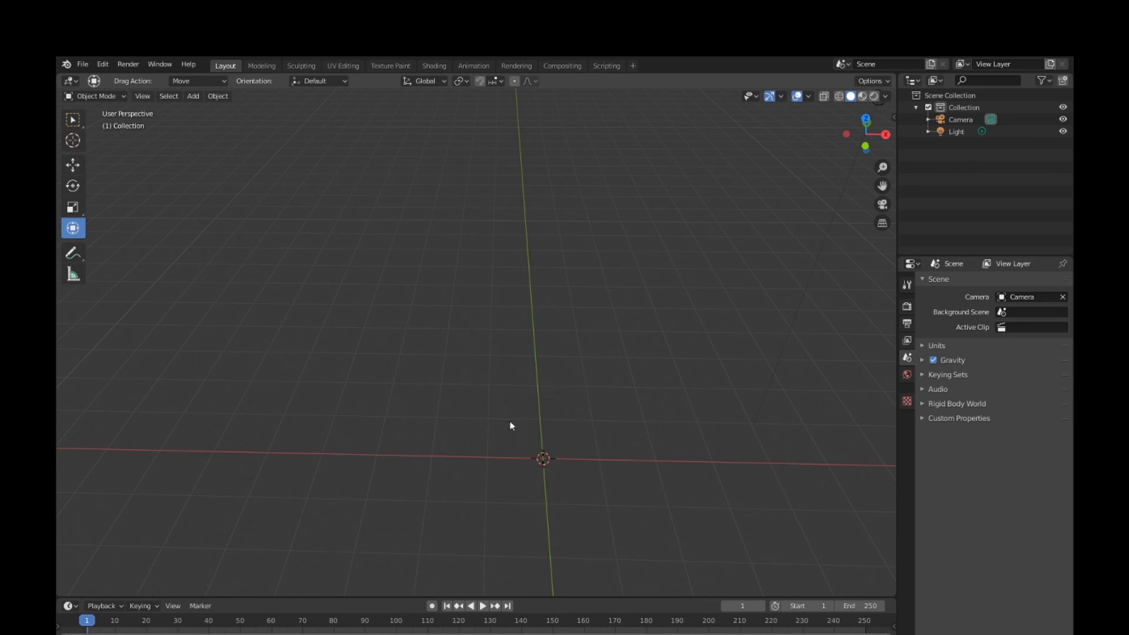
# - Place the 3D cursor far from the origin with the Cursor tool, and snap it back to the world origin
pyautogui.moveTo(512, 425)
pyautogui.mouseDown(button='middle')
pyautogui.moveTo(496, 390)
pyautogui.moveTo(506, 411)
pyautogui.mouseUp(button='middle')
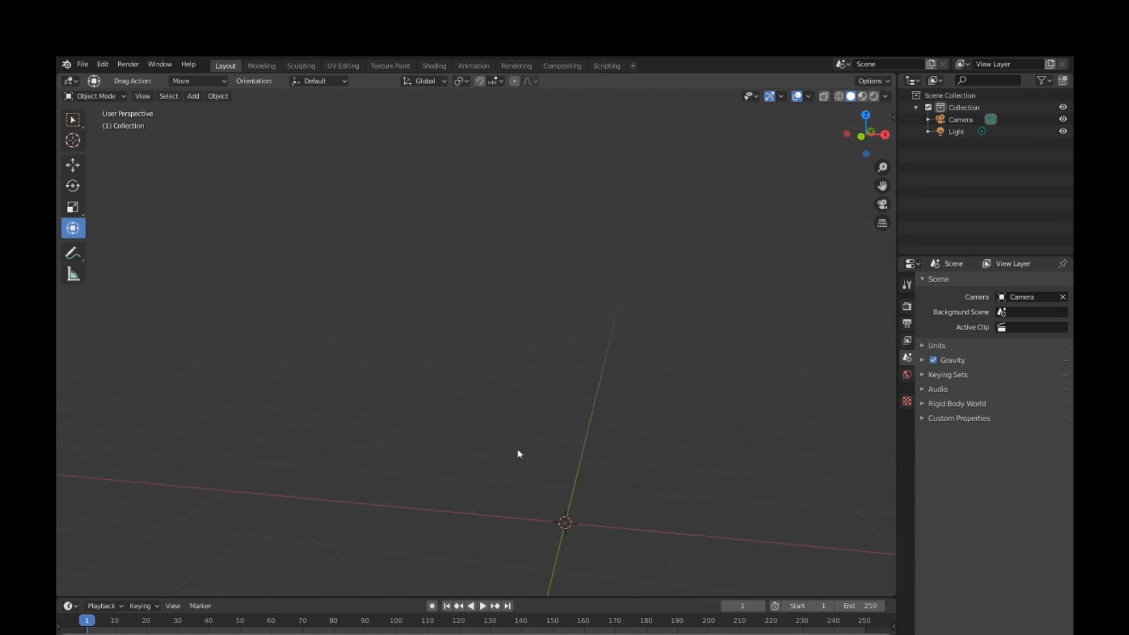
pyautogui.moveTo(557, 464); pyautogui.dragTo(519, 429, button='middle')
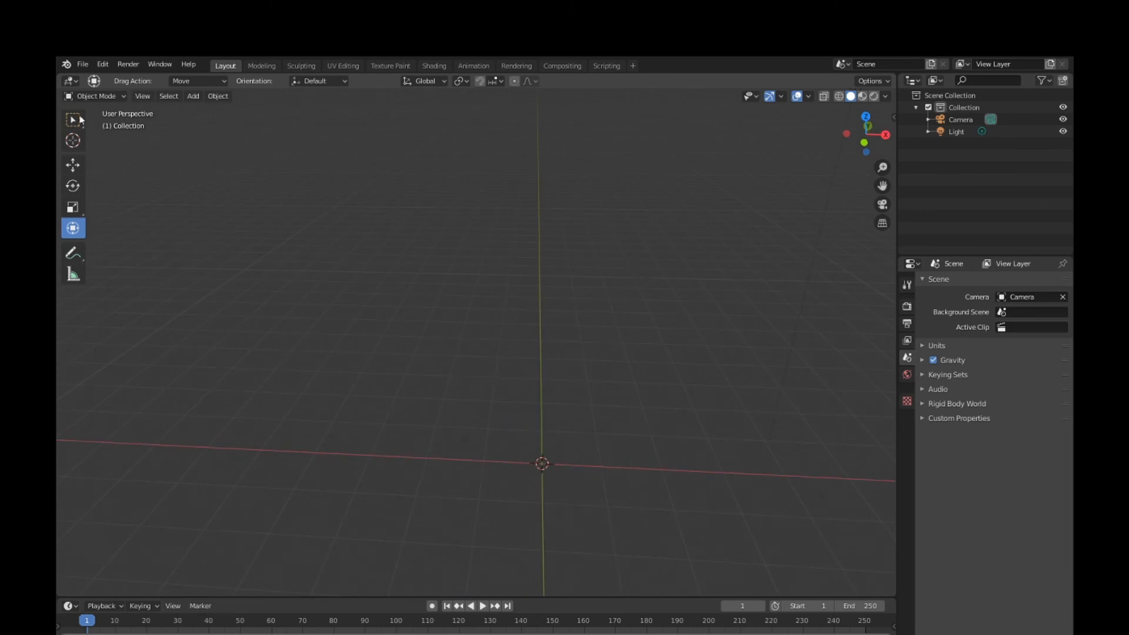
pyautogui.click(73, 140)
pyautogui.moveTo(504, 418); pyautogui.dragTo(510, 158)
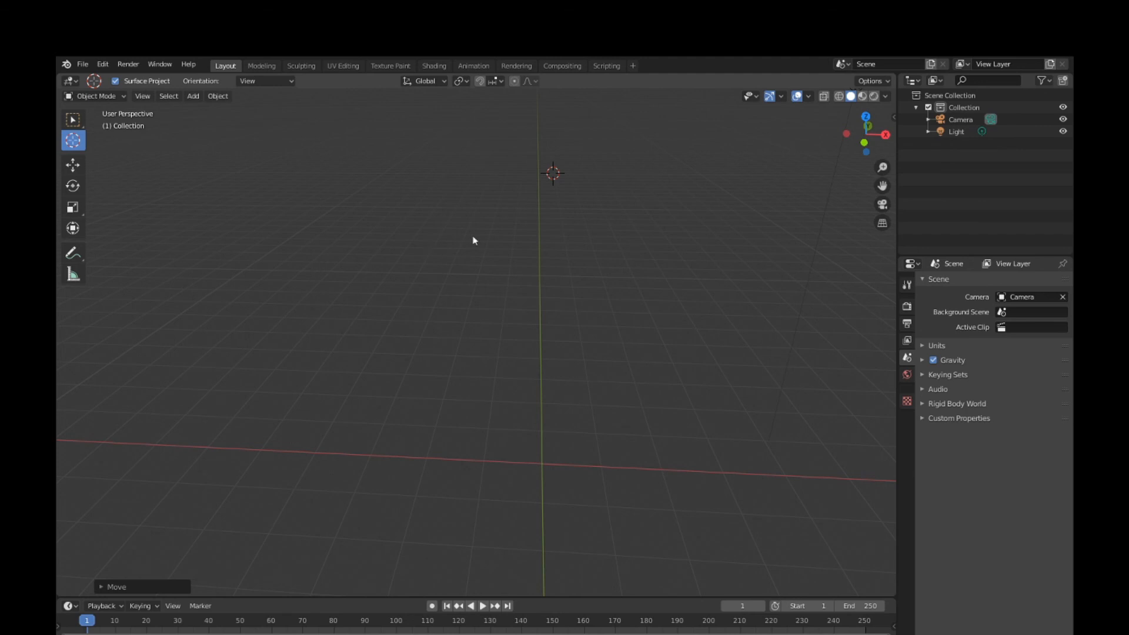
pyautogui.click(211, 95)
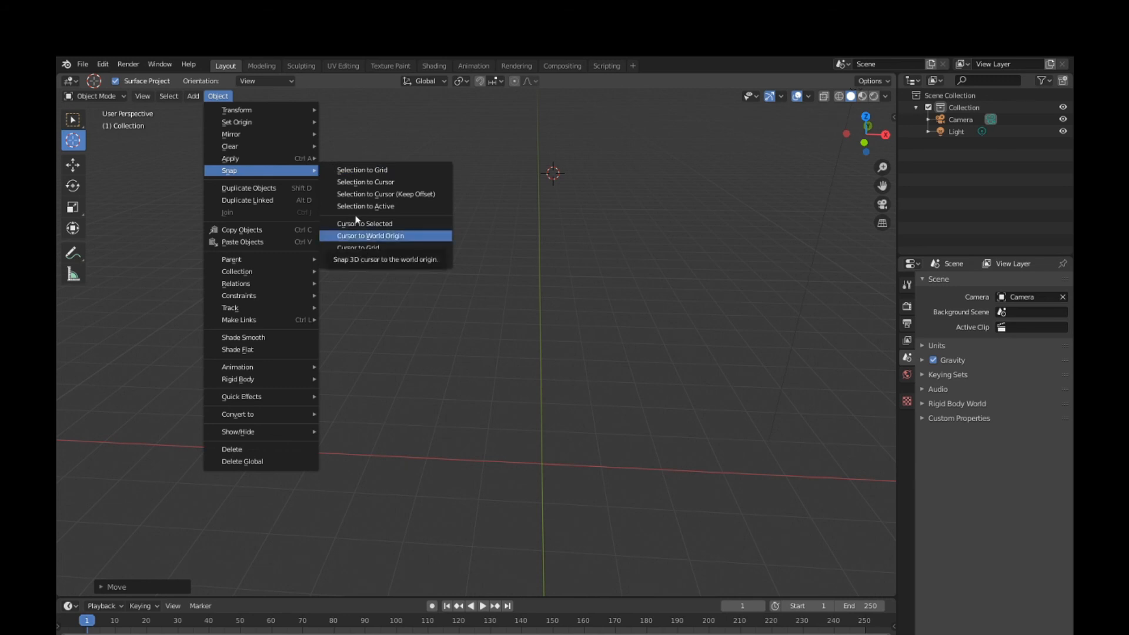
pyautogui.click(370, 235)
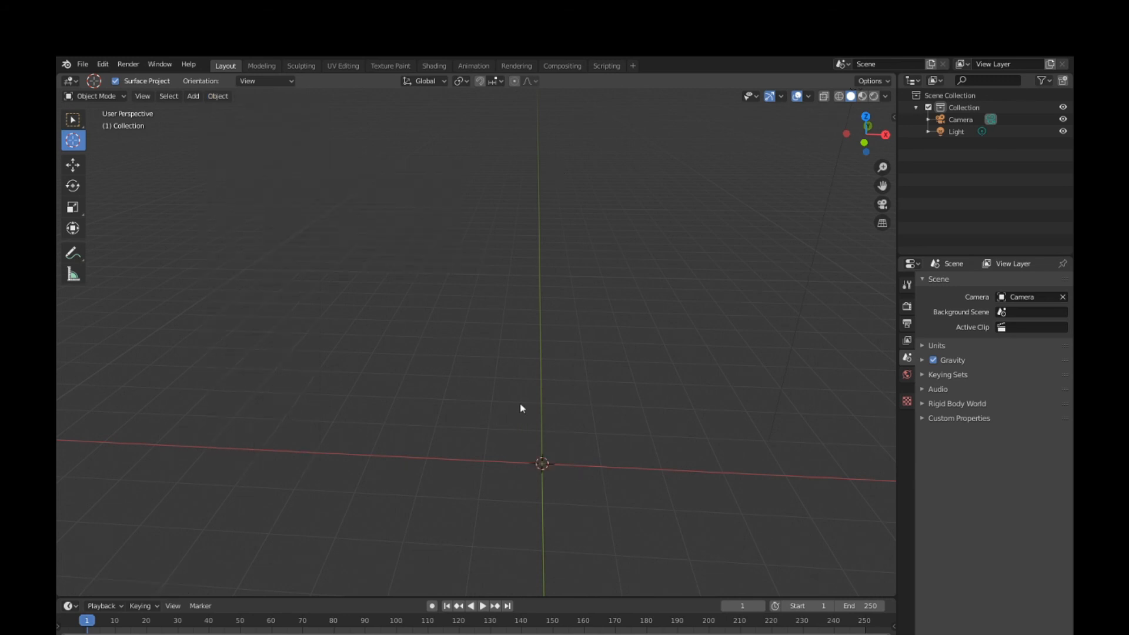
pyautogui.moveTo(522, 408); pyautogui.dragTo(497, 405, button='middle')
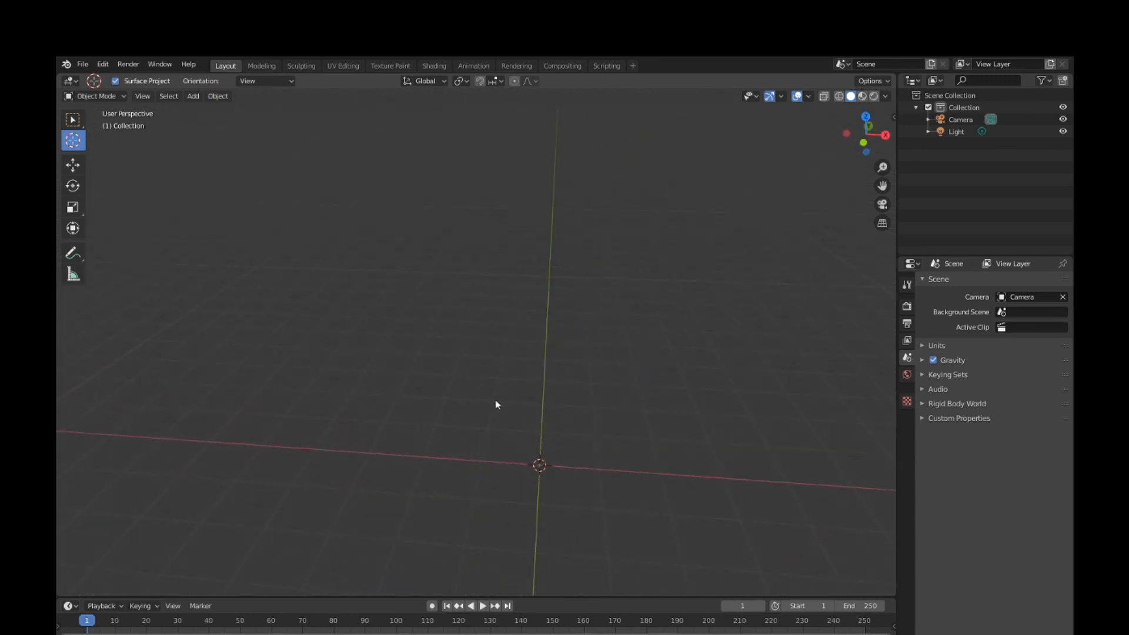